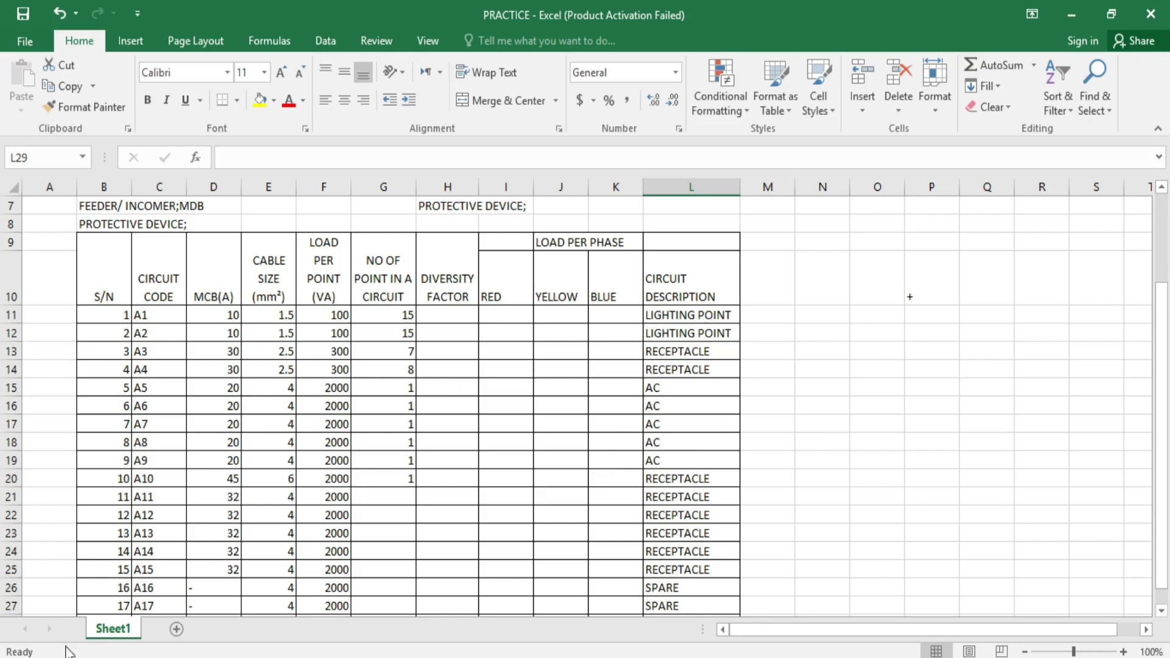
Step: Set the MCB rating of circuits A16, A17 and A18 to 30 A
scroll(65, 469, down, 2)
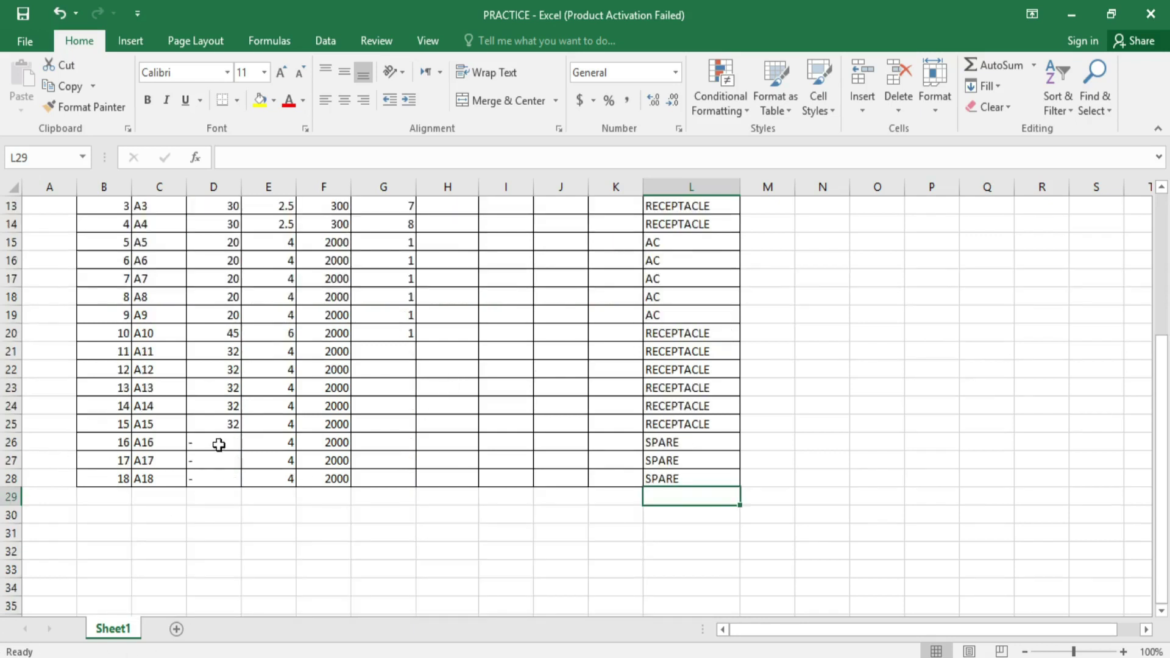
scroll(218, 445, up, 1)
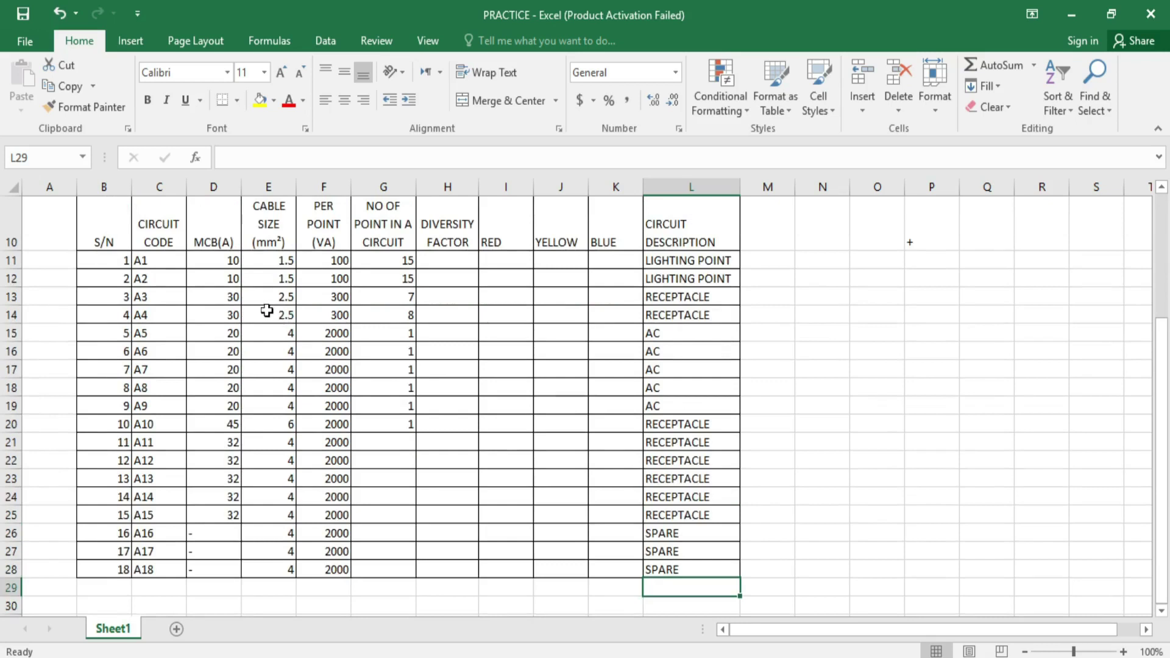
scroll(266, 311, down, 1)
click(225, 444)
text(30)
key(Return)
text(30)
key(Return)
text(30)
key(Return)
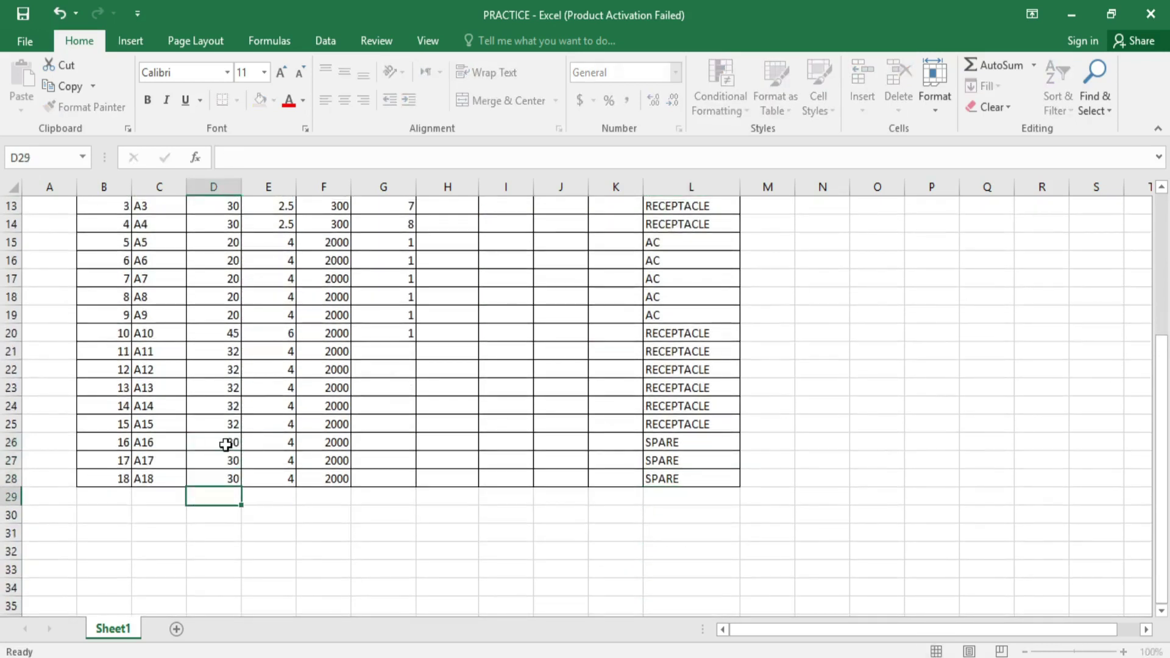
Step: Set the cable size of spare circuits A16 to A18 to 2.5 mm²
scroll(299, 452, up, 3)
scroll(300, 452, down, 2)
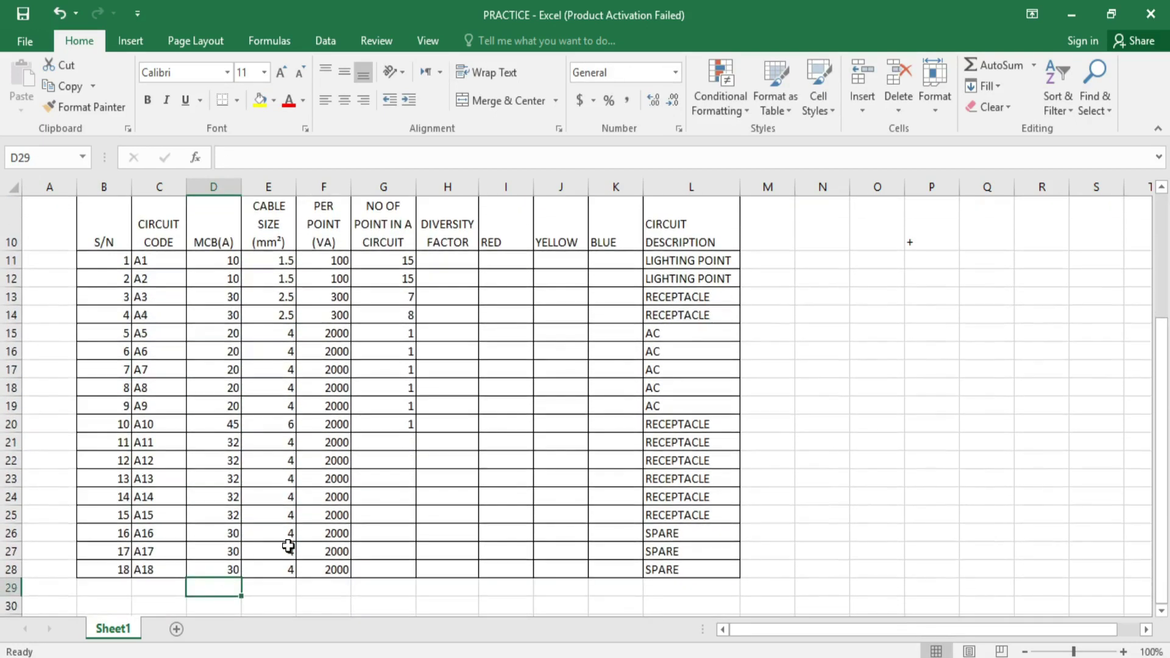
click(291, 536)
text(2.5)
key(Return)
text(2.5)
key(Return)
text(2.5)
key(Return)
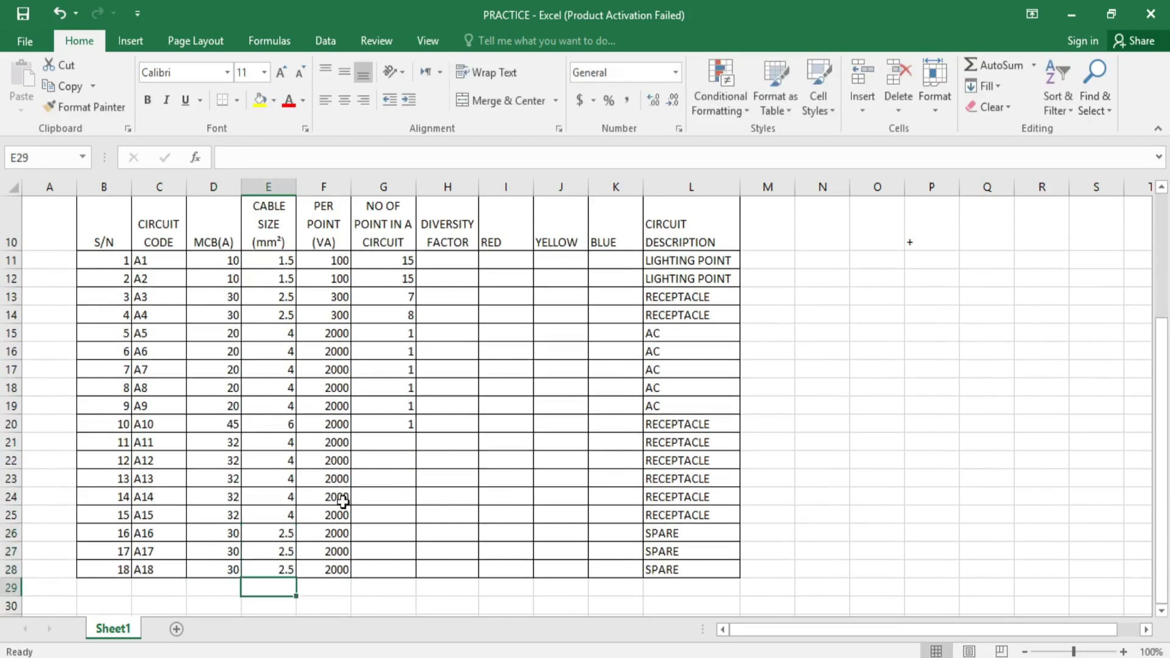
Step: Set the load per point of spare circuits A16 to A18 to 300 VA
click(345, 533)
text(3)
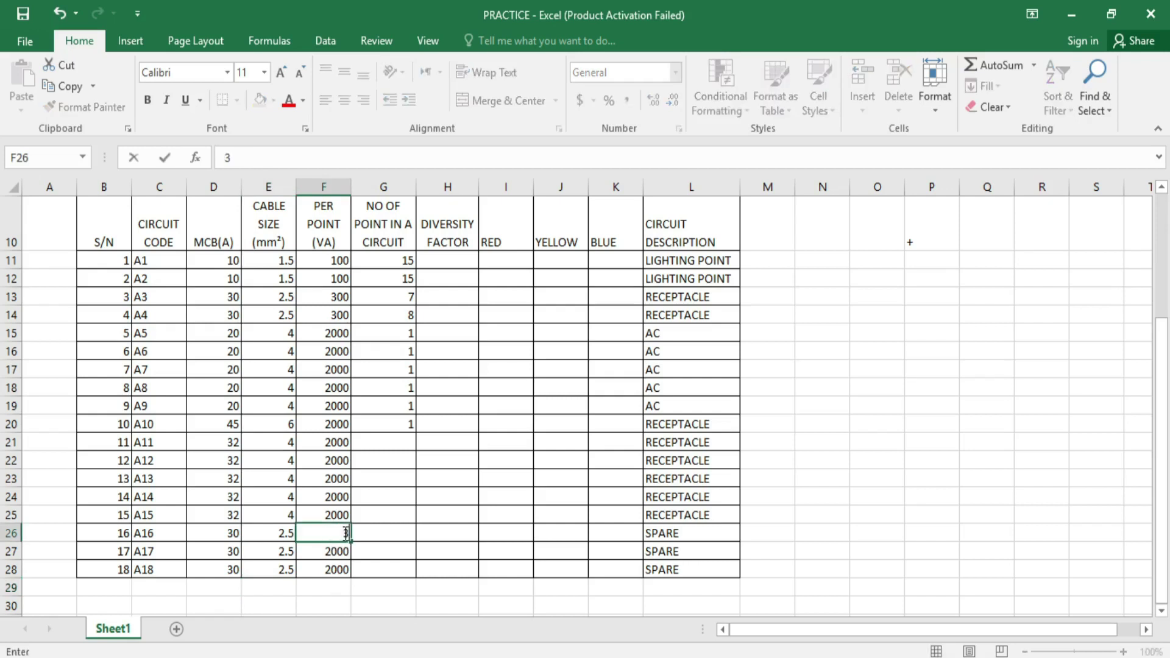
key(Return)
text(300)
key(Return)
text(300)
key(Return)
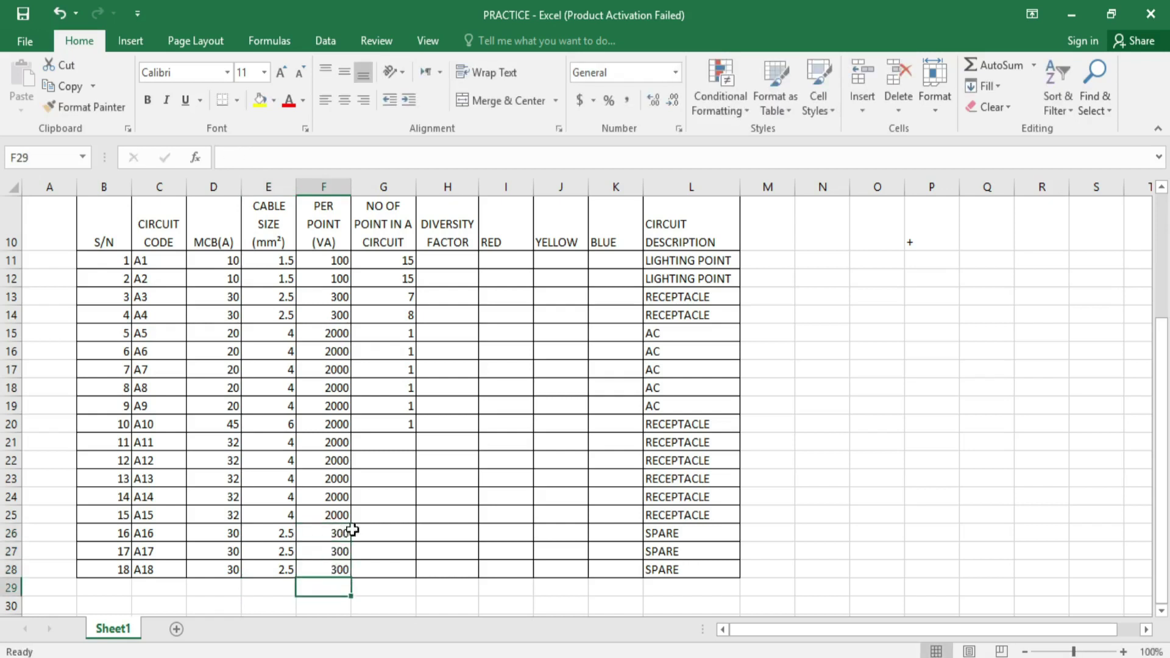
Step: Enter 5 as the number of points for each of the spare circuits A16 to A18
click(382, 534)
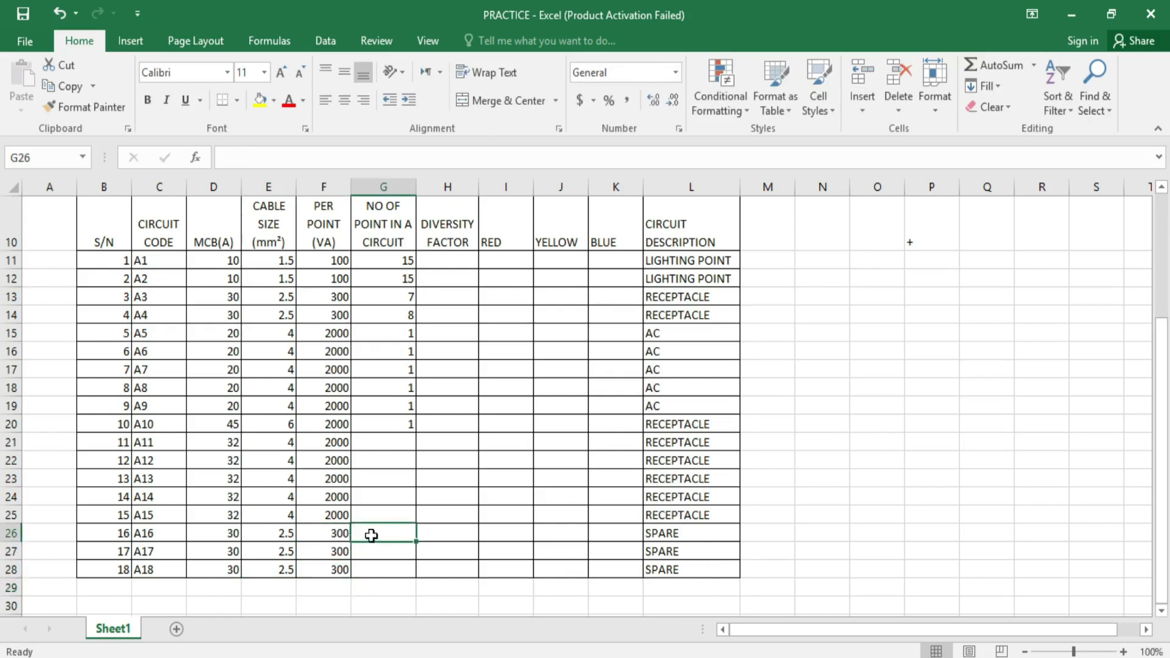
text(5)
key(Return)
text(5)
key(Return)
text(5)
key(Return)
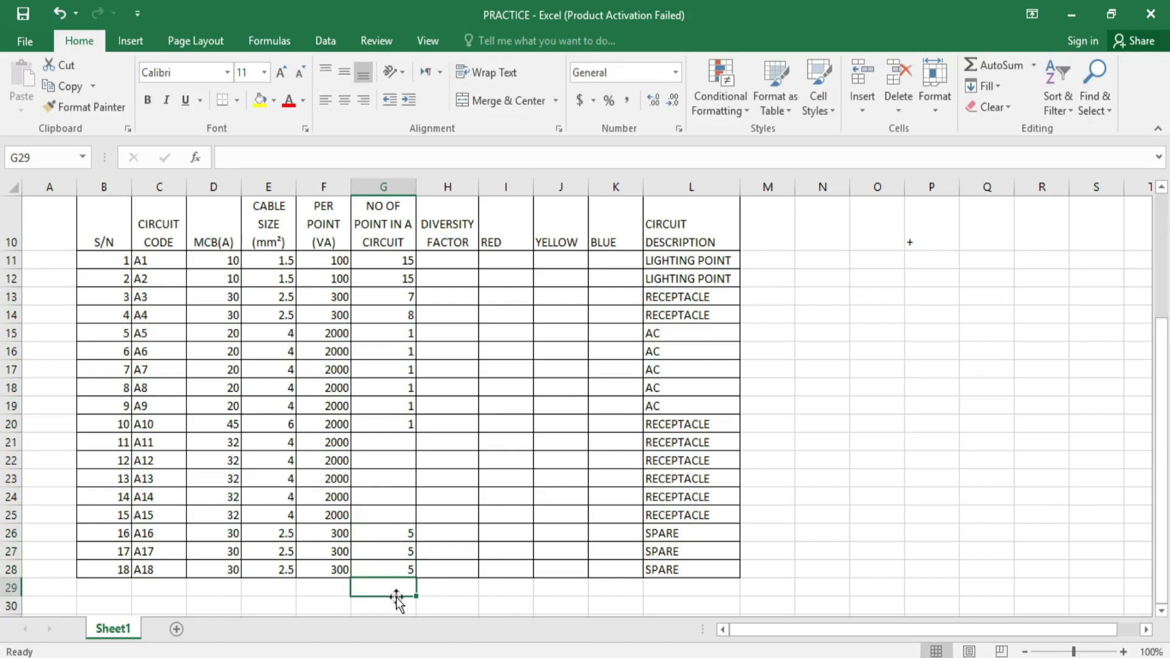
Step: Change the circuit description of A10 to CCU
click(410, 447)
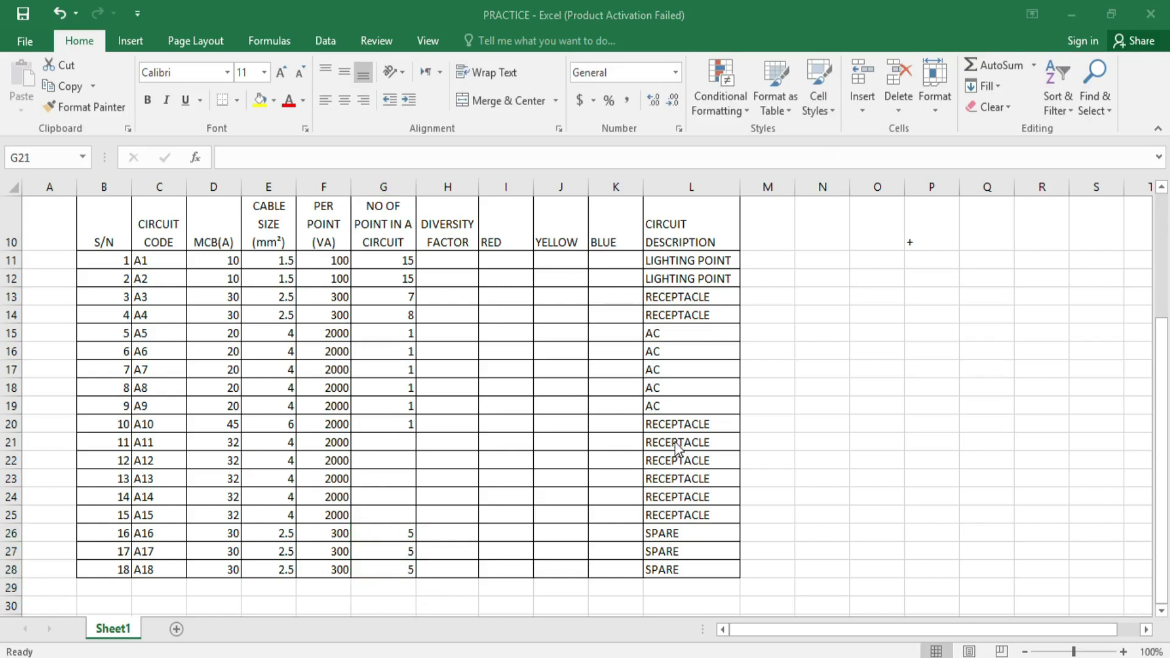
click(661, 427)
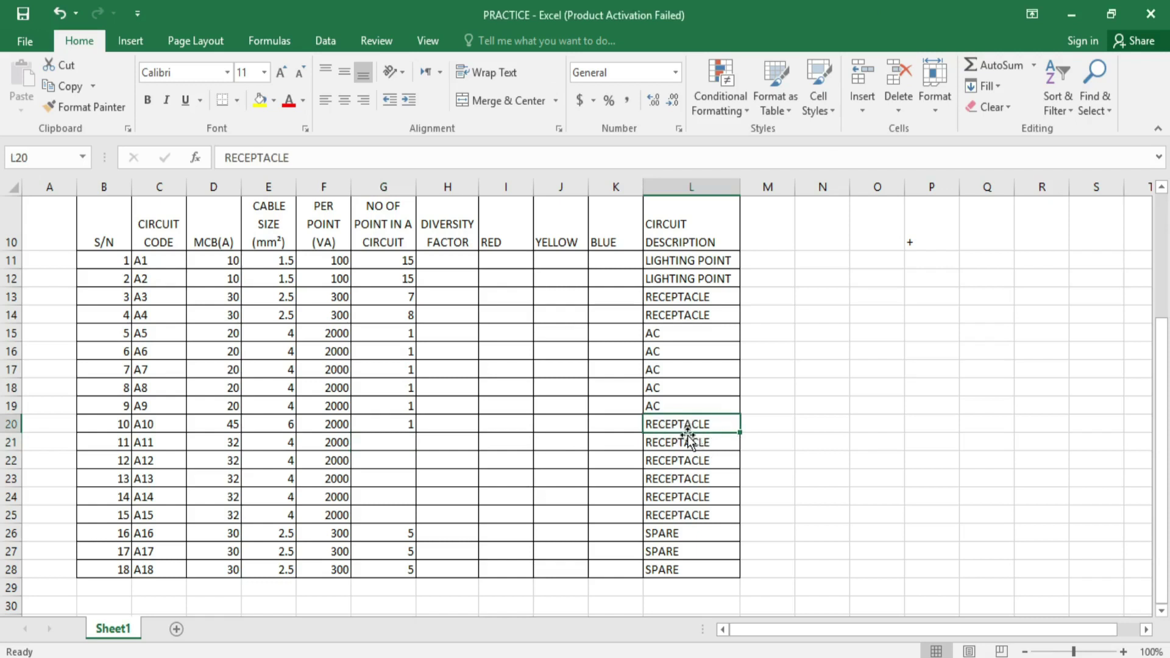
text(C)
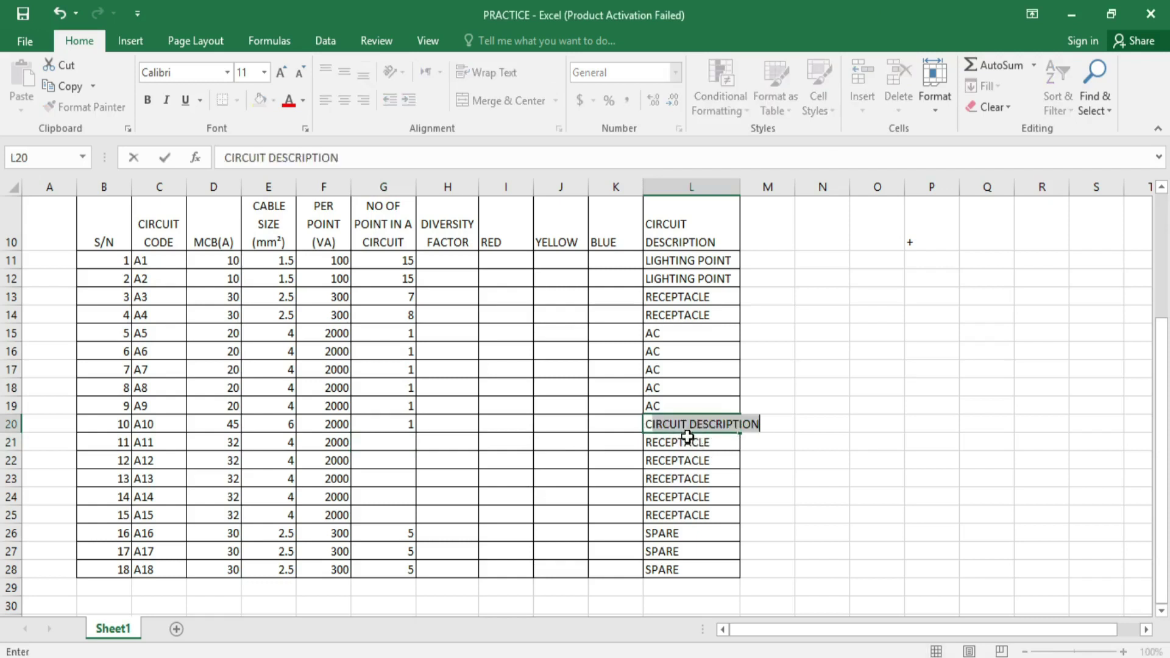
text(CU)
Step: Change the circuit descriptions of A11 to A15 to HWH
click(698, 444)
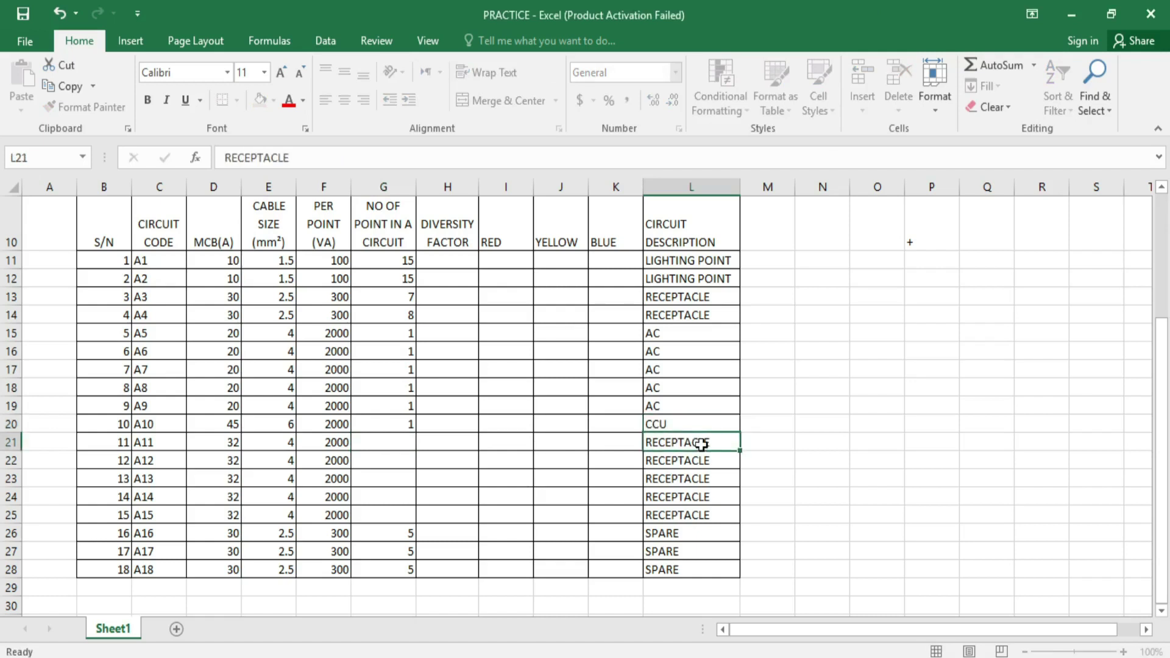
text(HW)
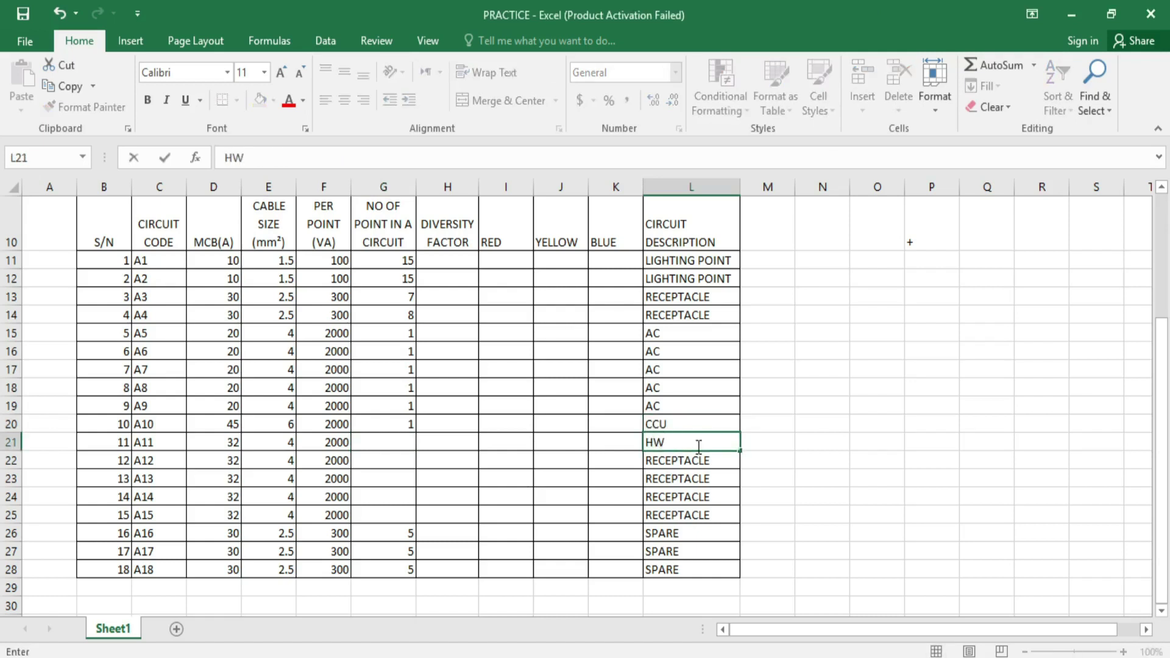
key(Return)
text(H)
key(Return)
text(H)
key(Return)
text(H)
key(Return)
text(H)
key(Return)
Step: Enter 1 as the number of points for each of the HWH circuits A11 to A15
scroll(772, 392, up, 1)
scroll(801, 355, down, 1)
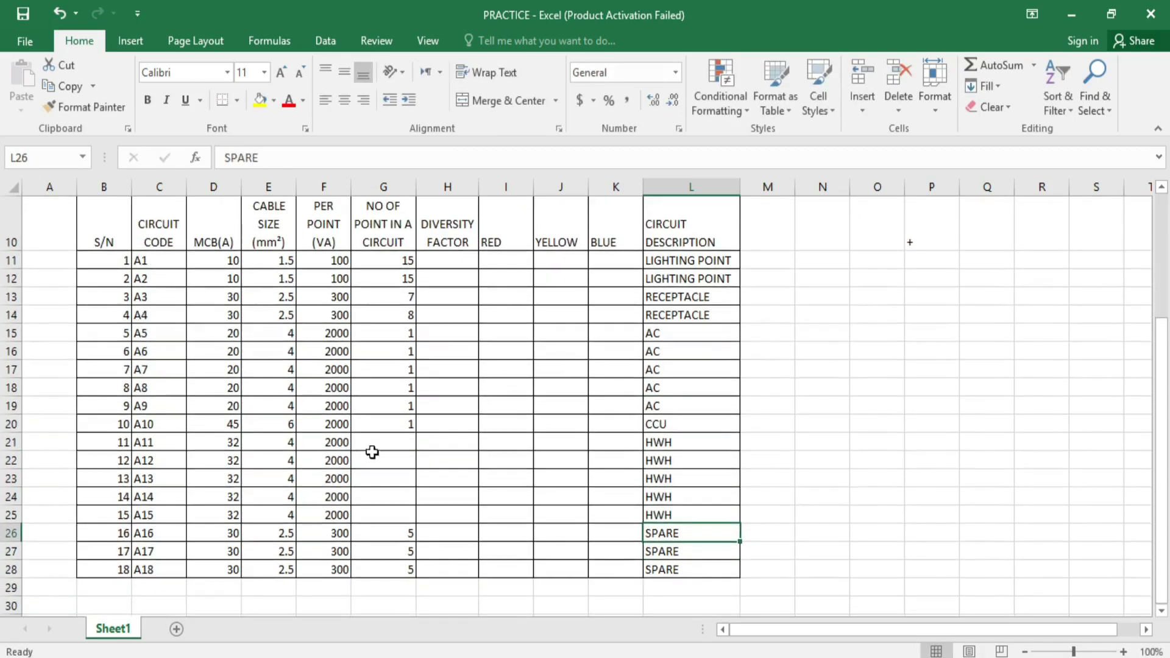
click(405, 442)
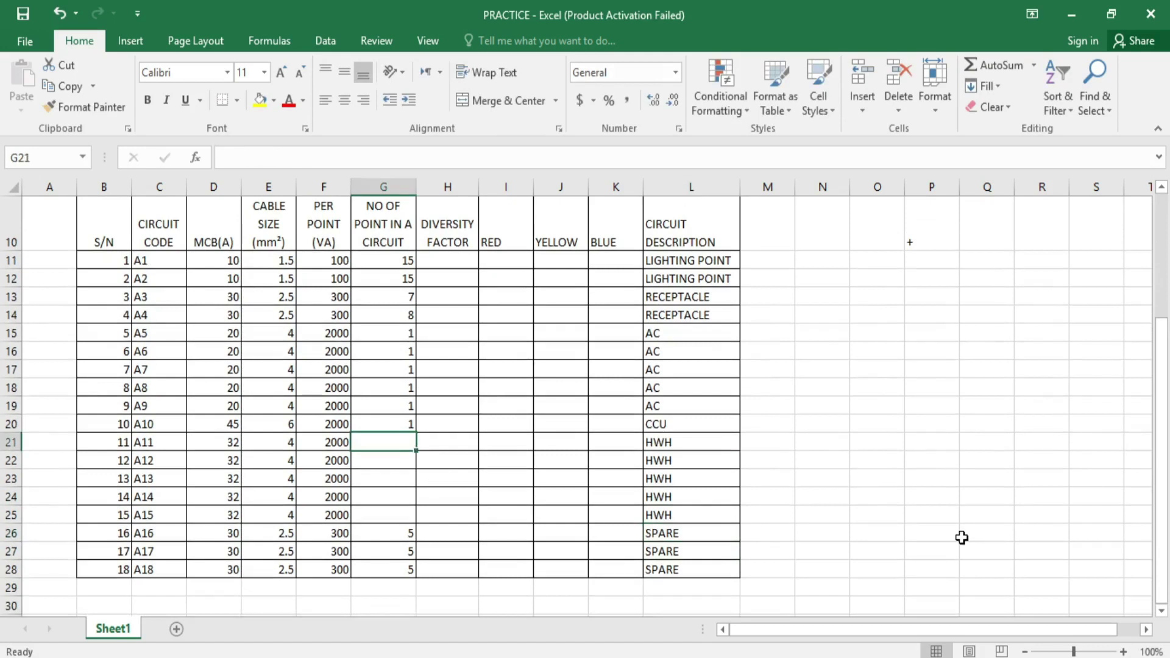
text(1 1 1 1 1)
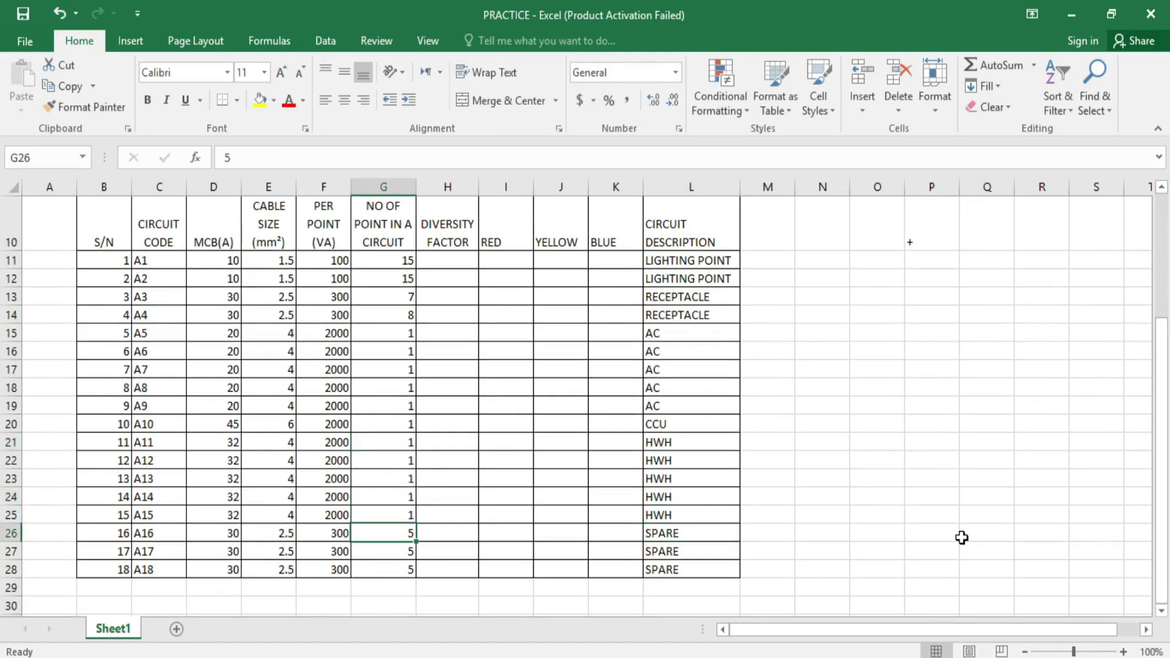
scroll(904, 461, up, 1)
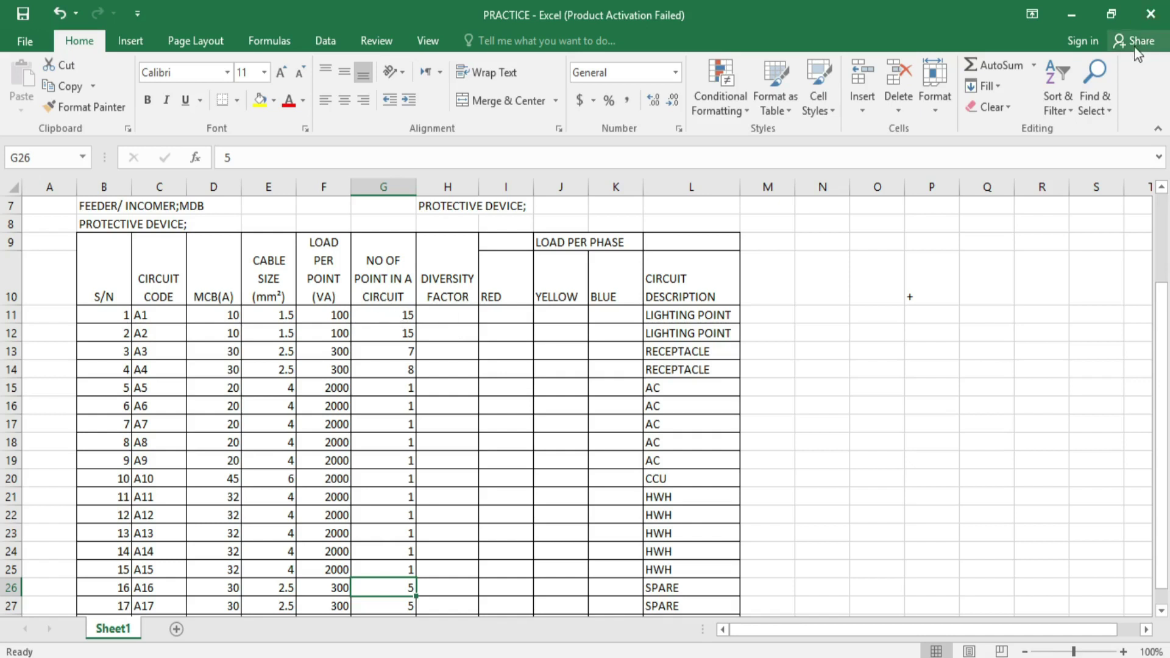
scroll(413, 330, down, 1)
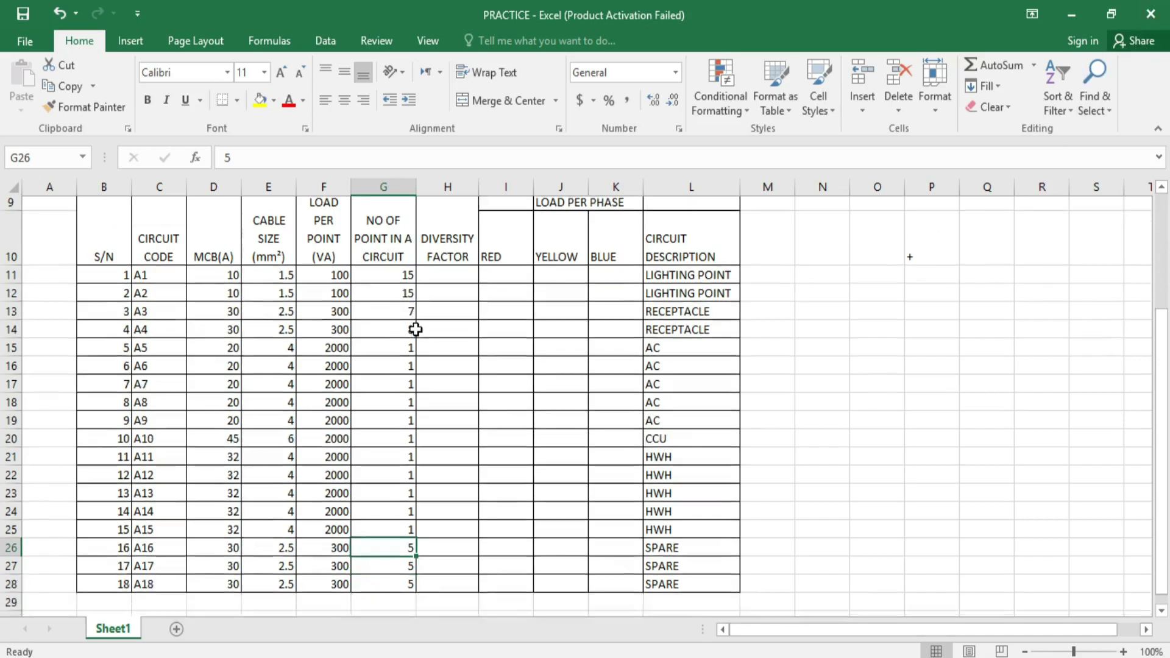
scroll(412, 333, up, 2)
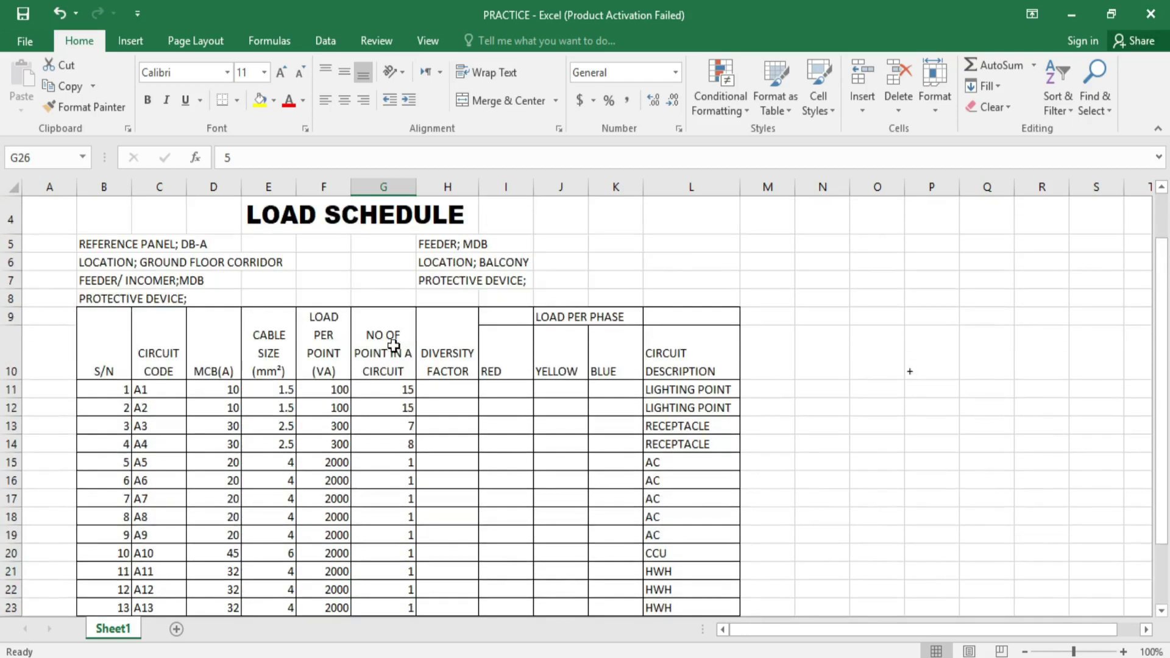
scroll(393, 381, down, 1)
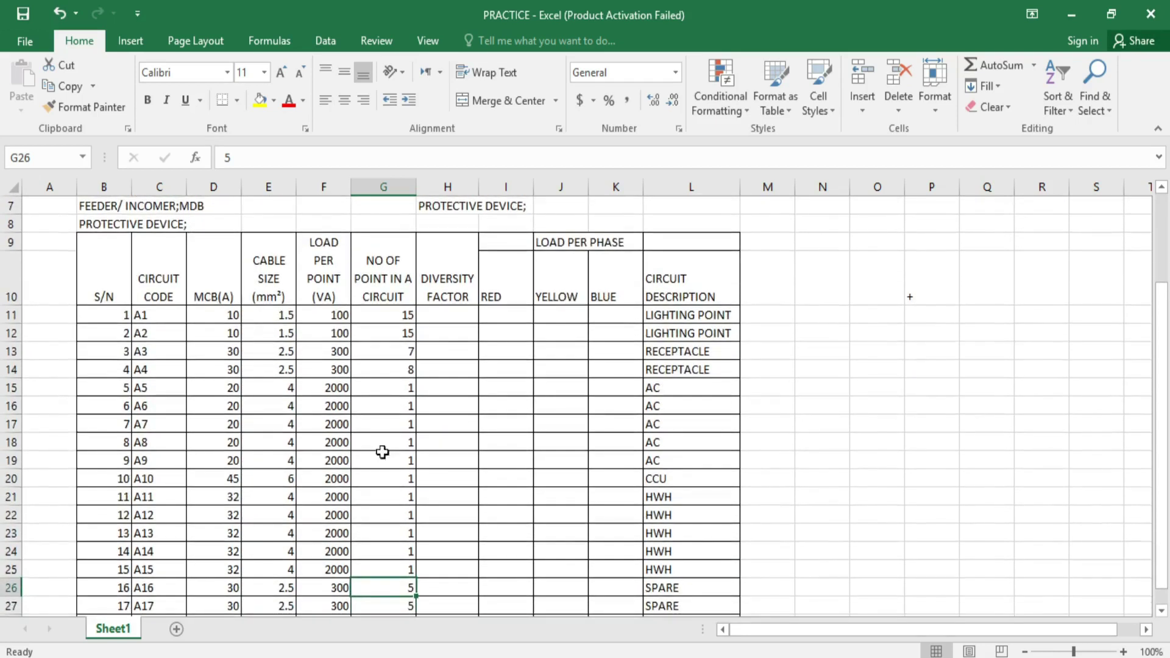
scroll(366, 514, down, 6)
Step: Enter a diversity factor of 0.7 for the lighting circuits A1 and A2
scroll(363, 514, up, 4)
scroll(362, 516, up, 2)
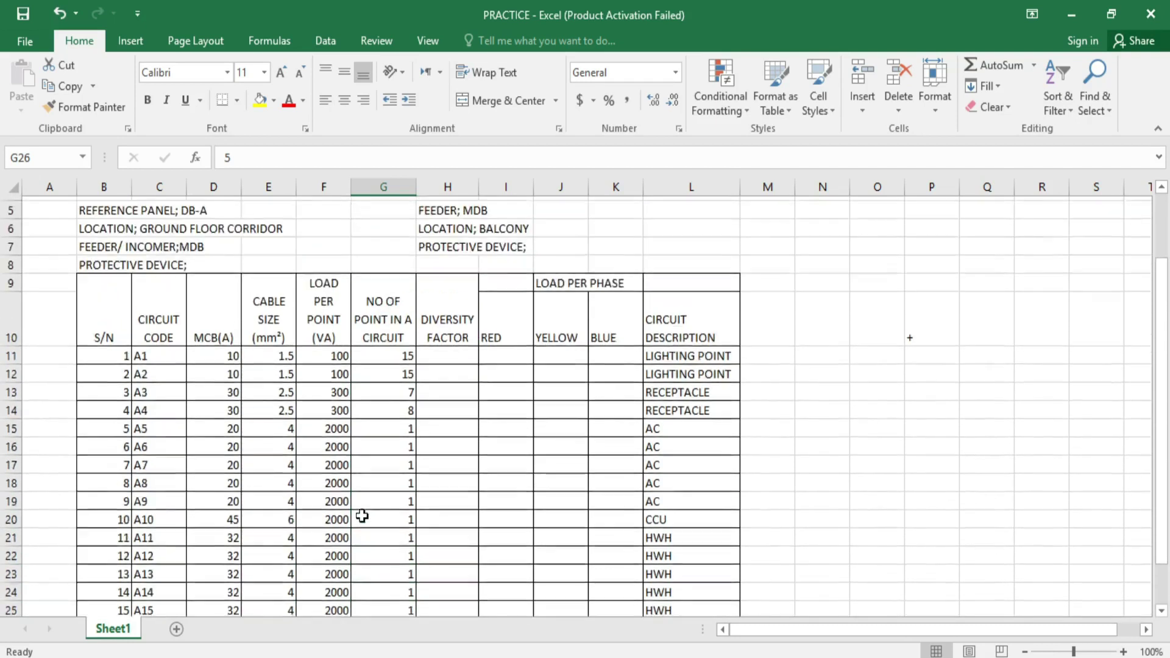
click(441, 394)
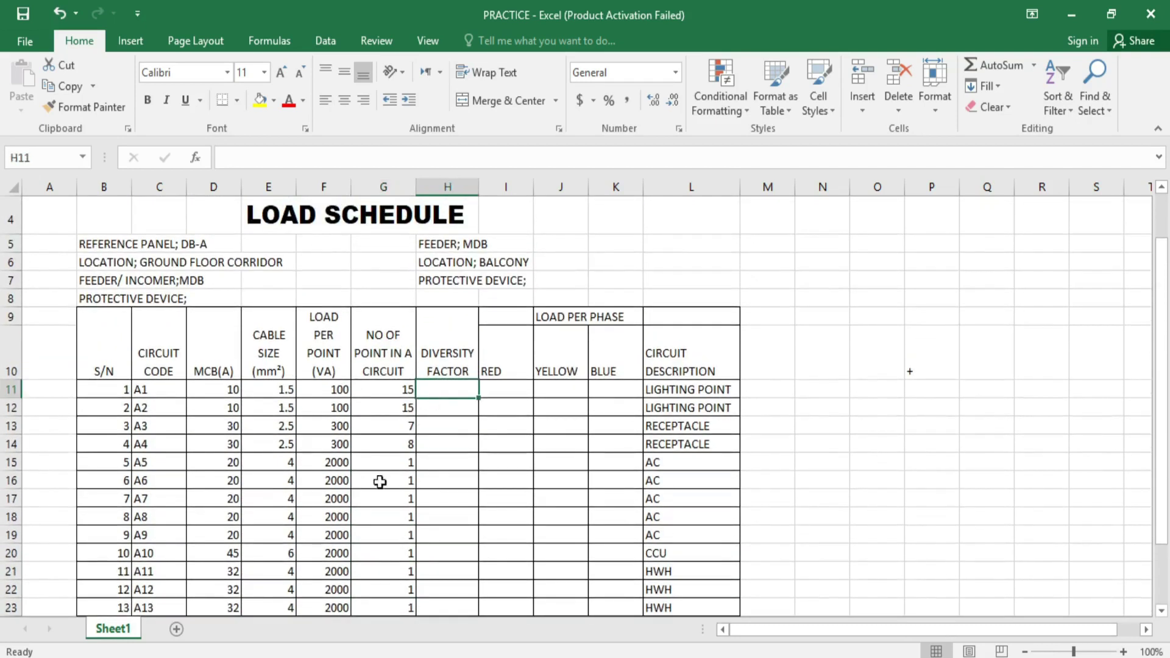
text(0)
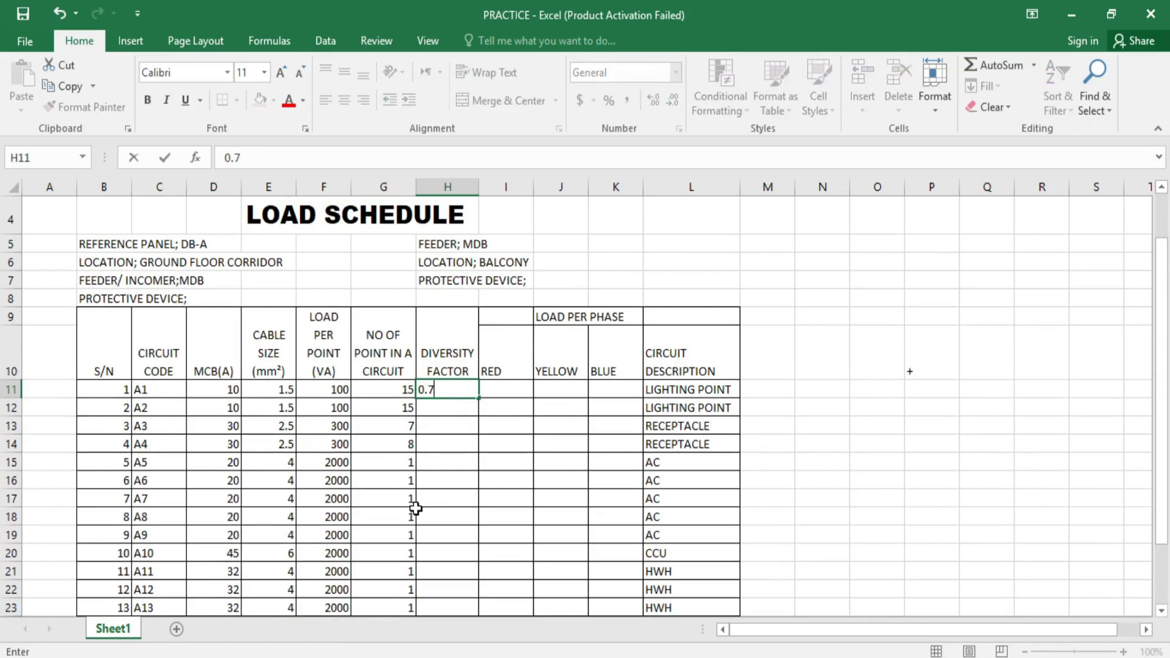
text(.7)
key(Return)
text(0.)
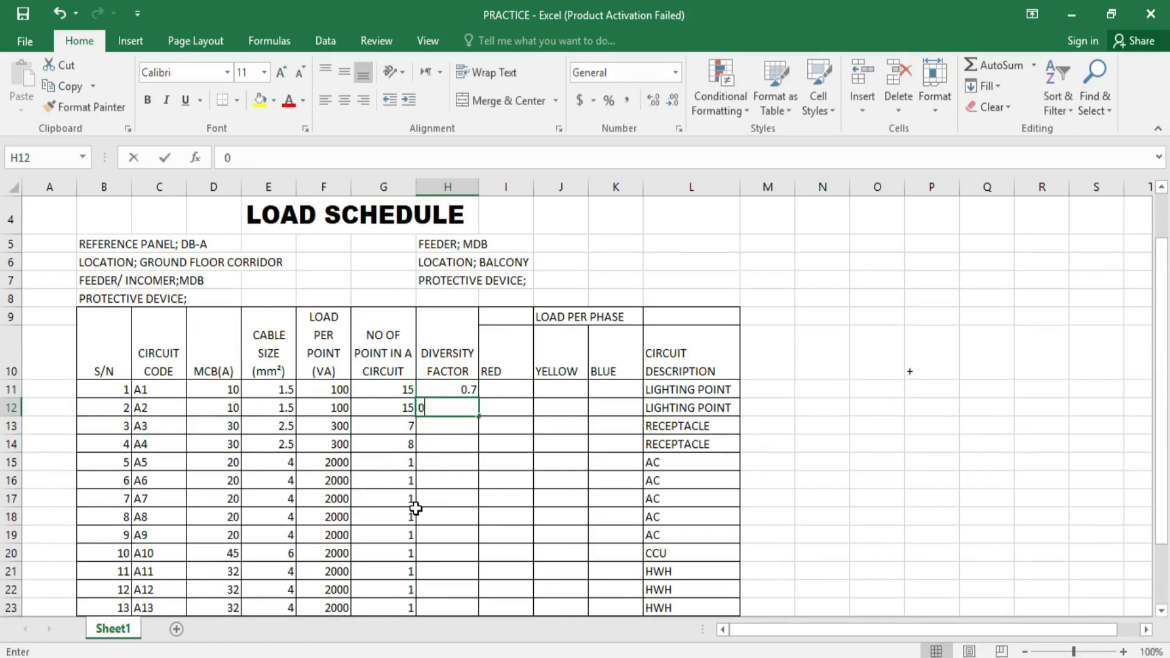
key(Return)
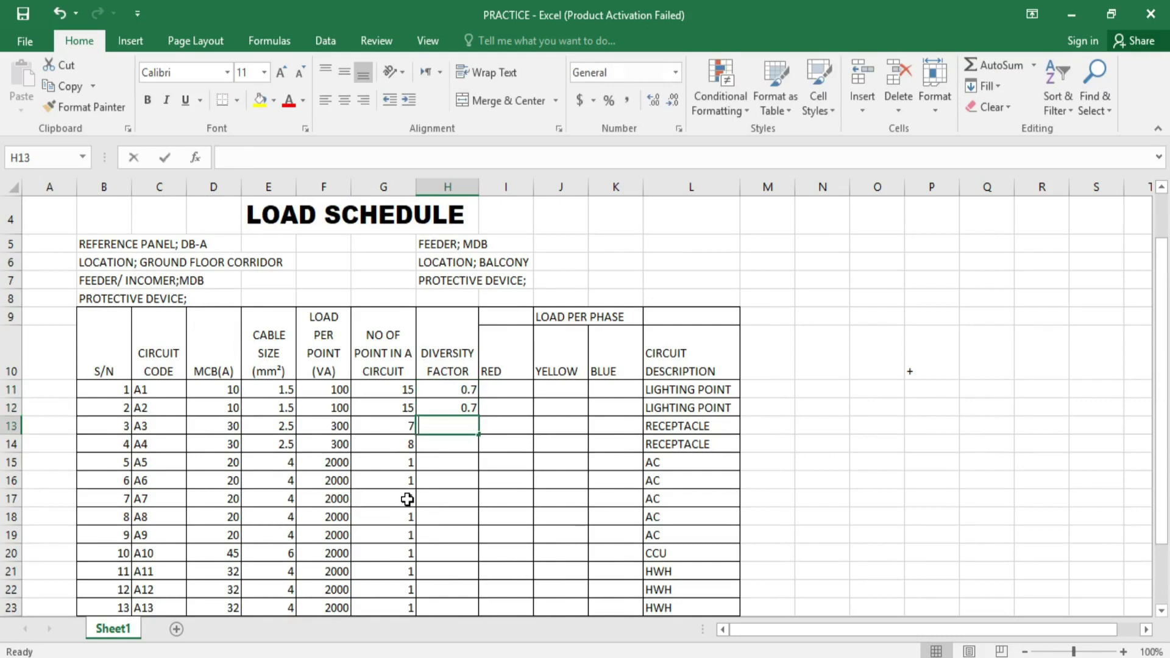
Step: Enter a diversity factor of 0.9 for the receptacle circuits A3 and A4
text(0.9)
key(Return)
text(0.9)
key(Return)
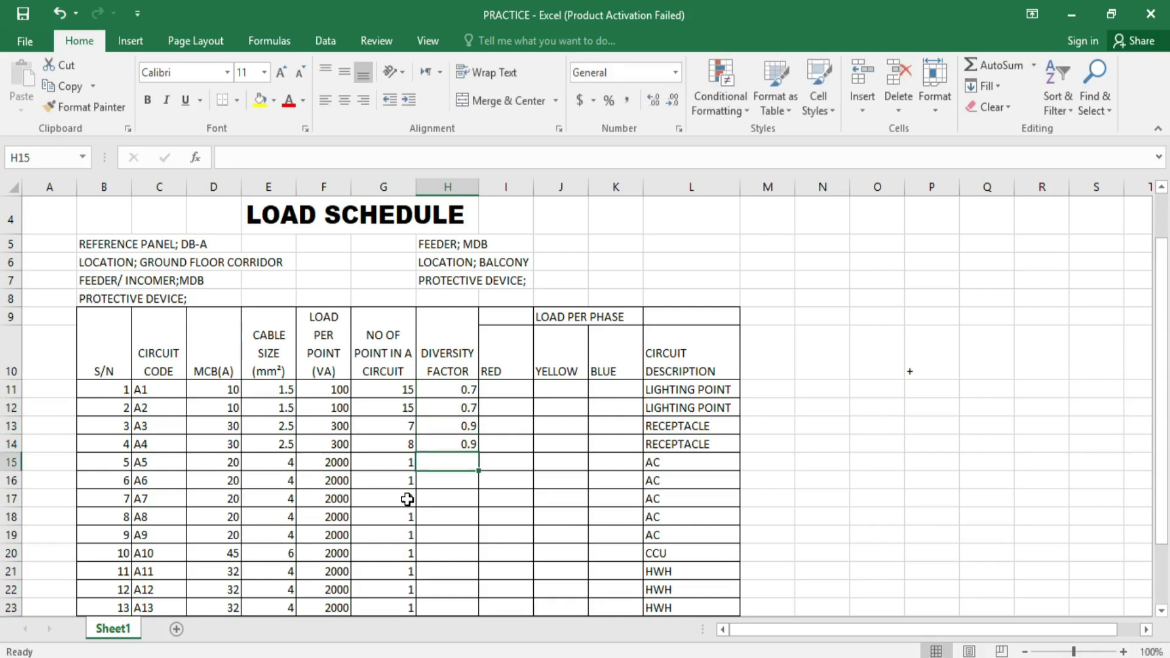
Step: Enter a diversity factor of 1 for the AC, CCU and HWH circuits A5 to A15
text(1)
key(Return)
text(1)
key(Return)
text(1)
key(Return)
text(1)
key(Return)
text(1 1)
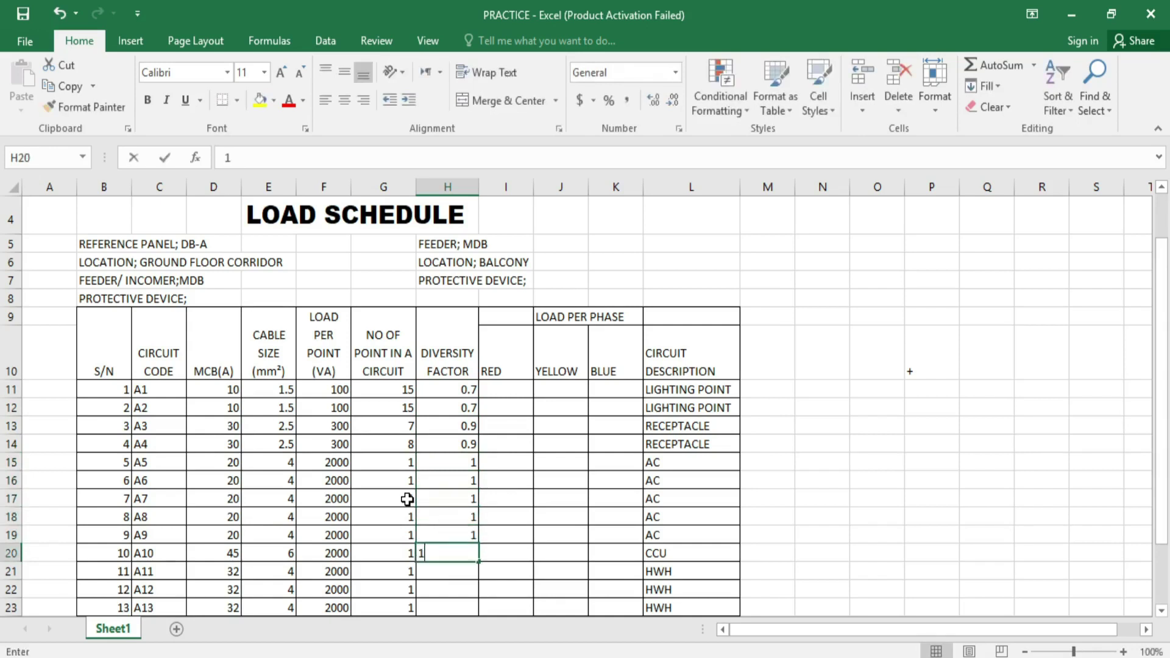
key(Return)
scroll(297, 307, down, 3)
text(1 1)
key(Return)
text(1 1)
key(Return)
text(1)
key(Return)
Step: Enter a diversity factor of 0.9 for the spare circuits A16 to A18
text(0.9)
key(Return)
text(0.)
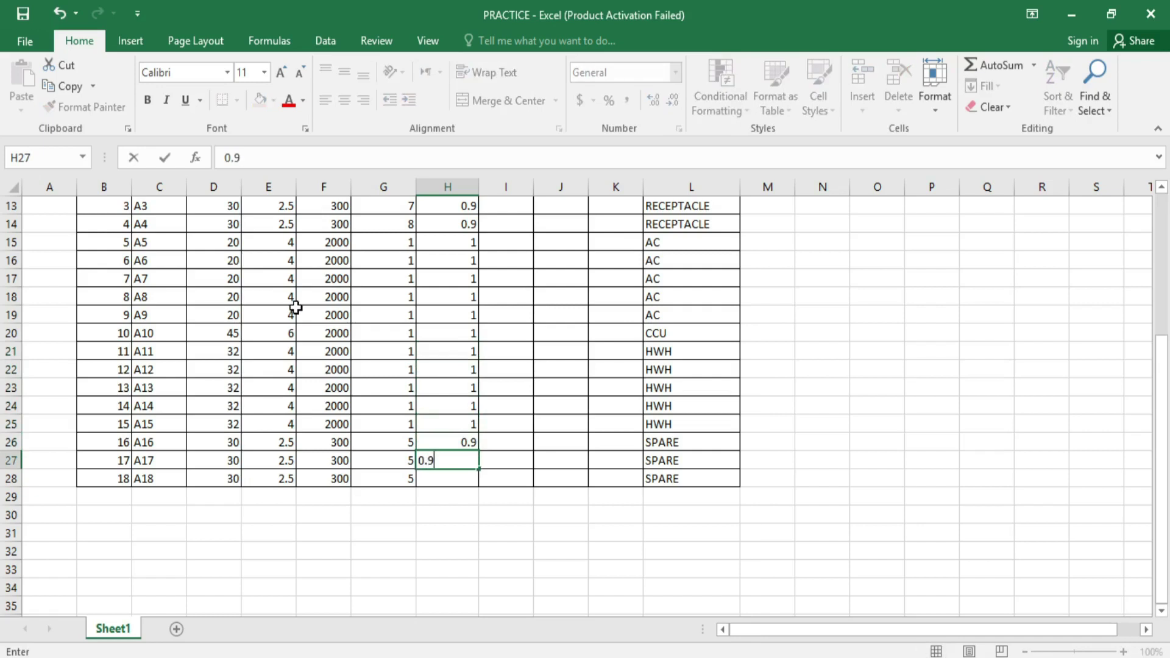
key(Return)
text(0.9)
key(Return)
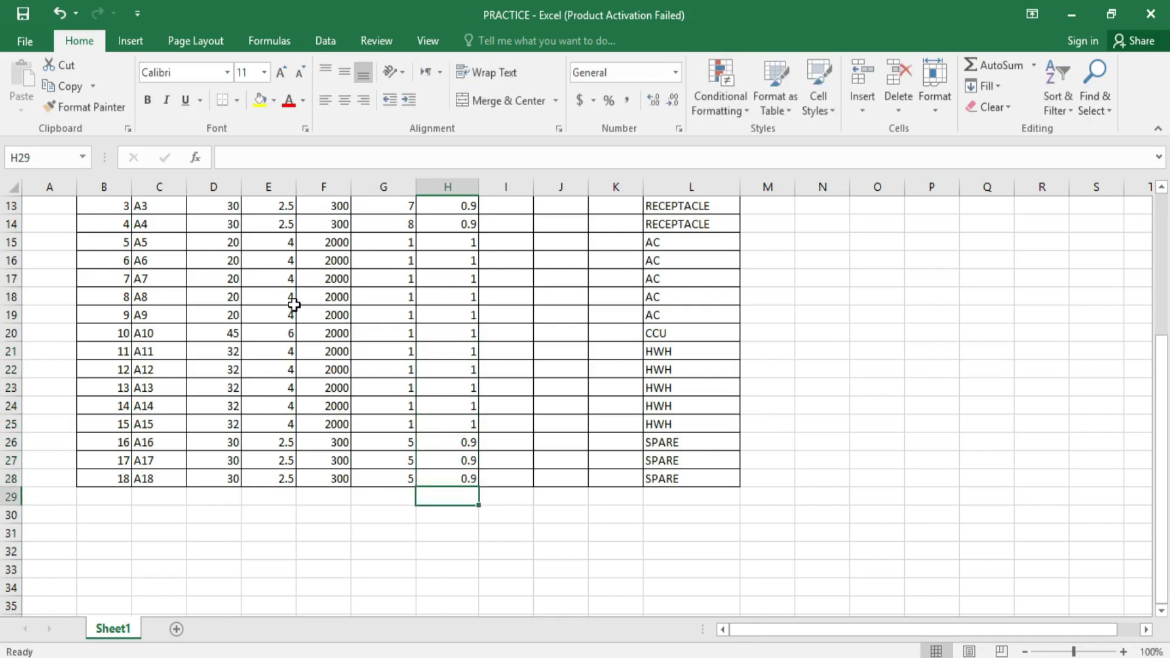
Step: Calculate the red-phase load of lighting circuit A1 in cell I11 with the formula =F11*G11*H11
scroll(294, 305, up, 3)
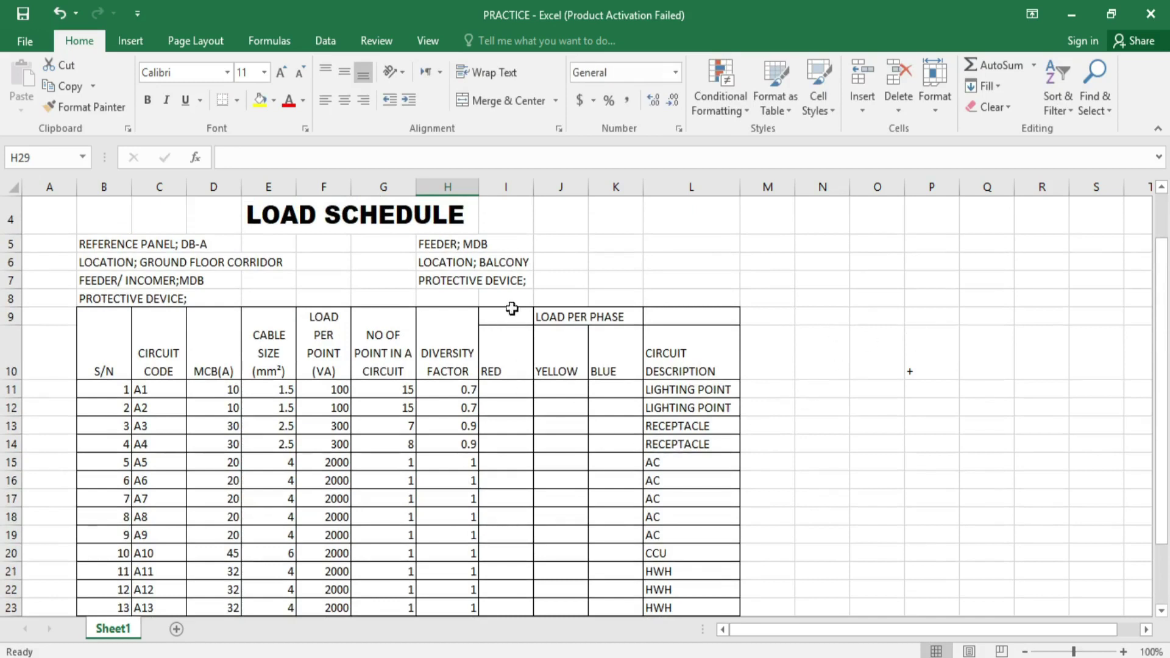
scroll(512, 309, down, 1)
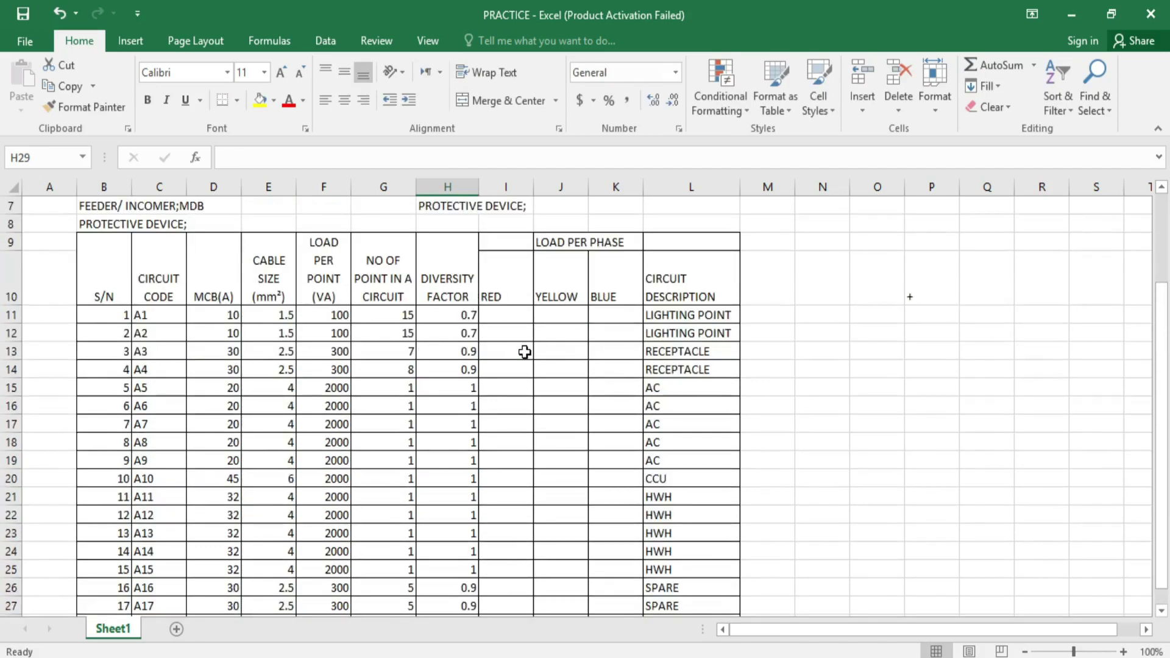
scroll(524, 351, up, 1)
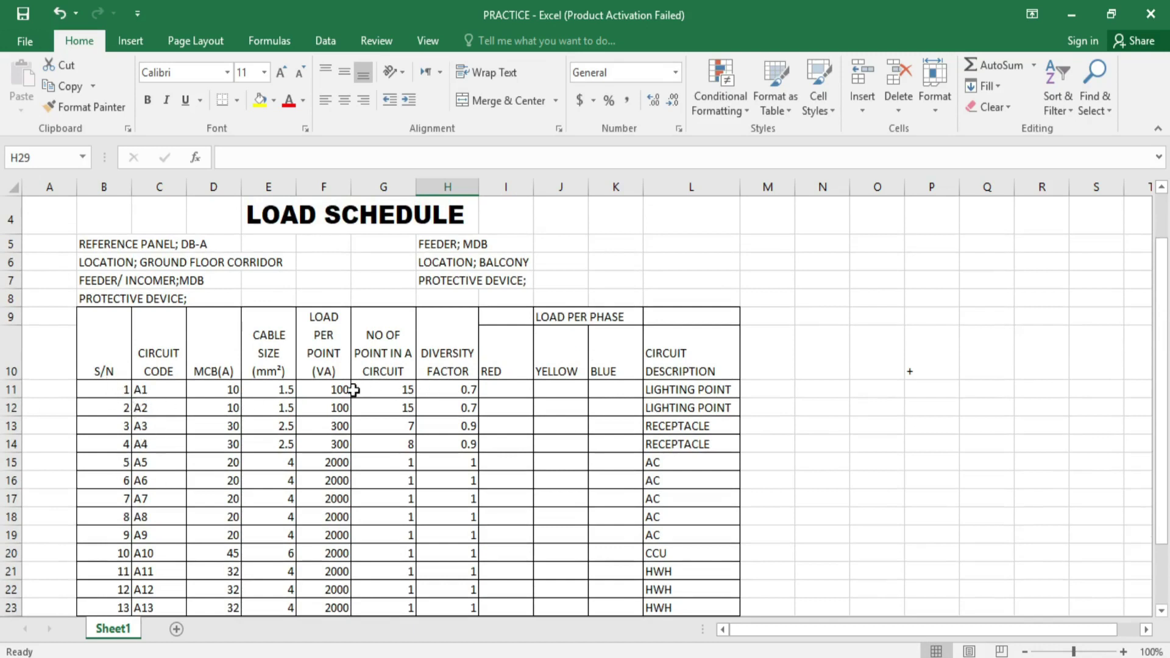
click(499, 390)
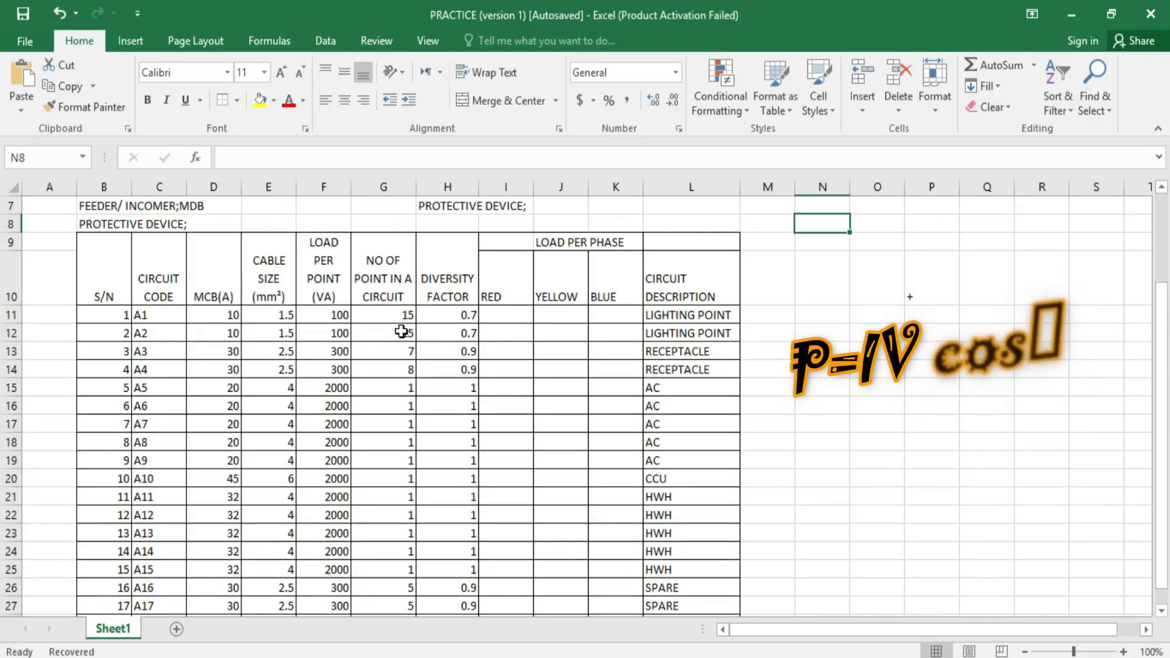
click(508, 309)
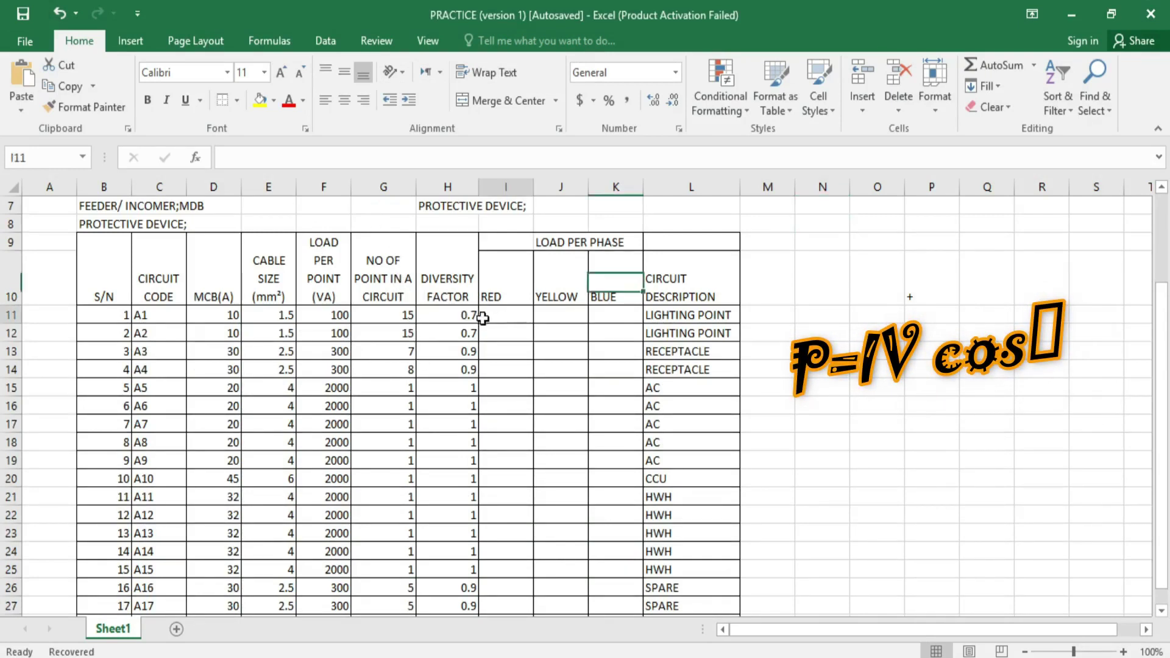
text(=)
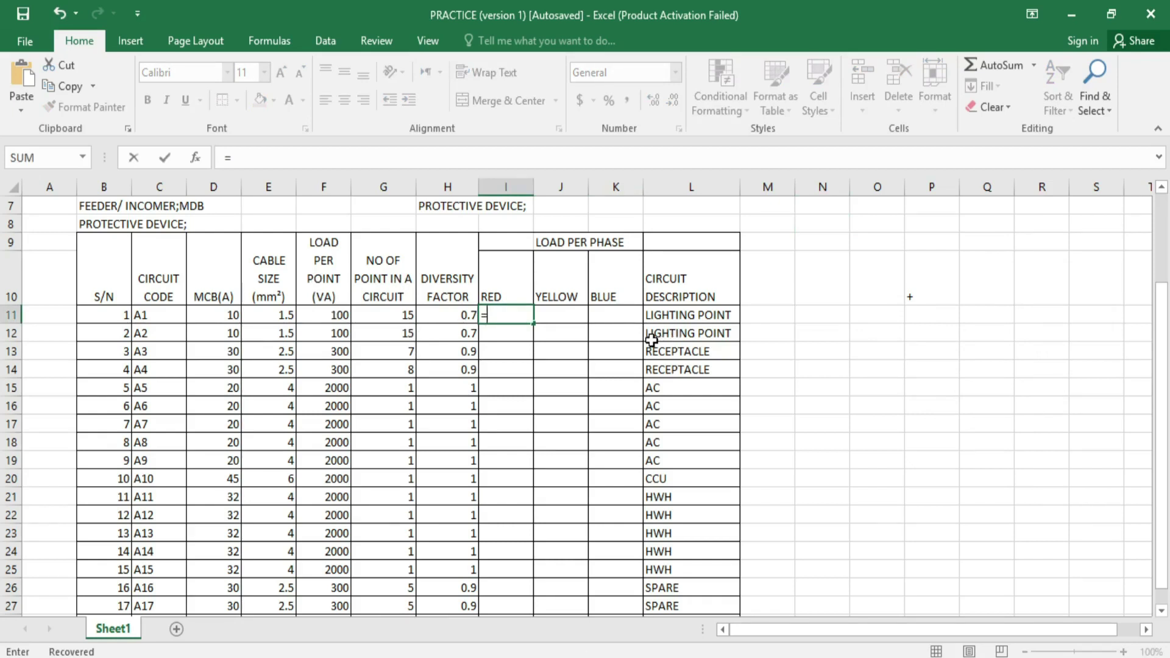
text(f11)
key(BackSpace)
key(BackSpace)
text(F11)
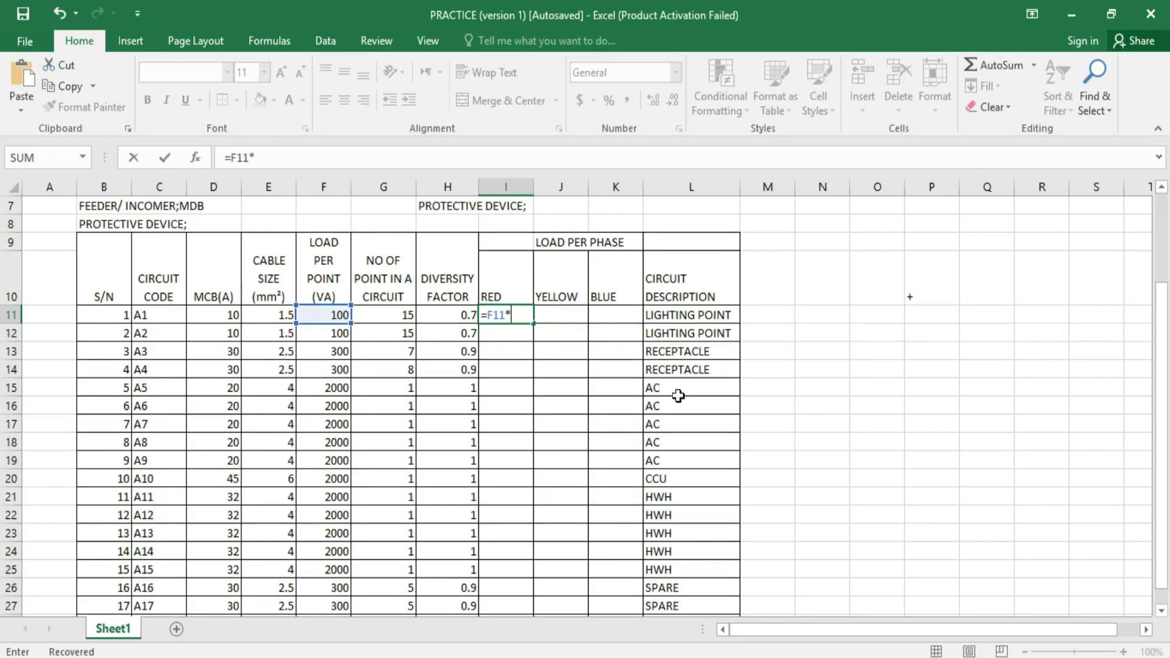
text(*G11)
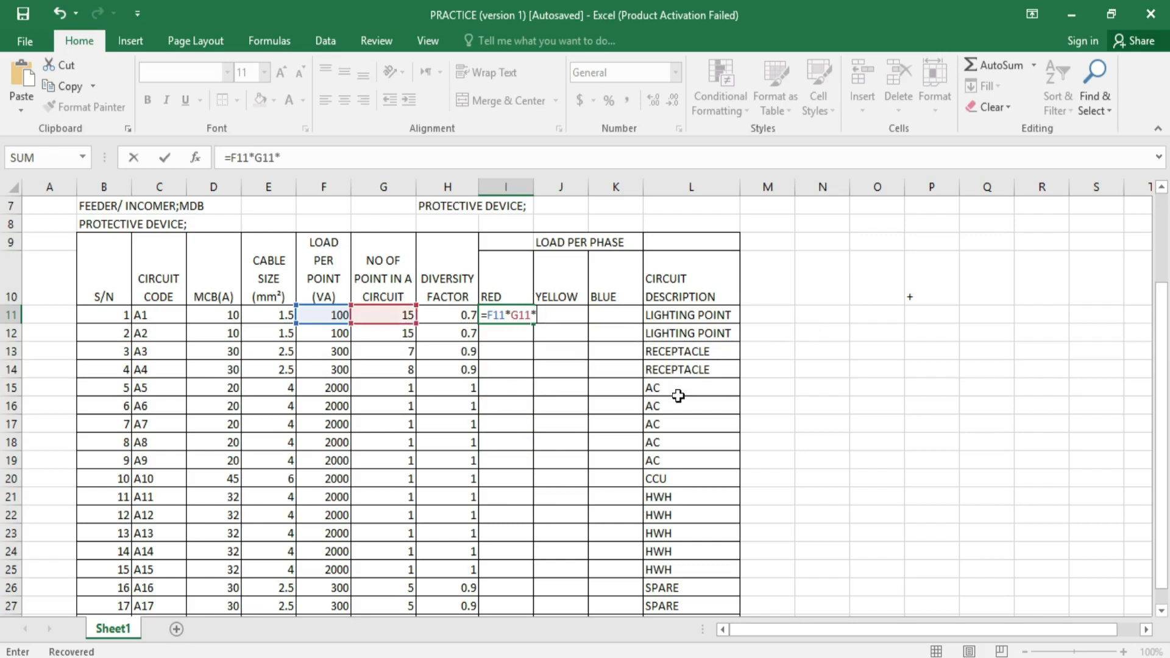
text(*H11)
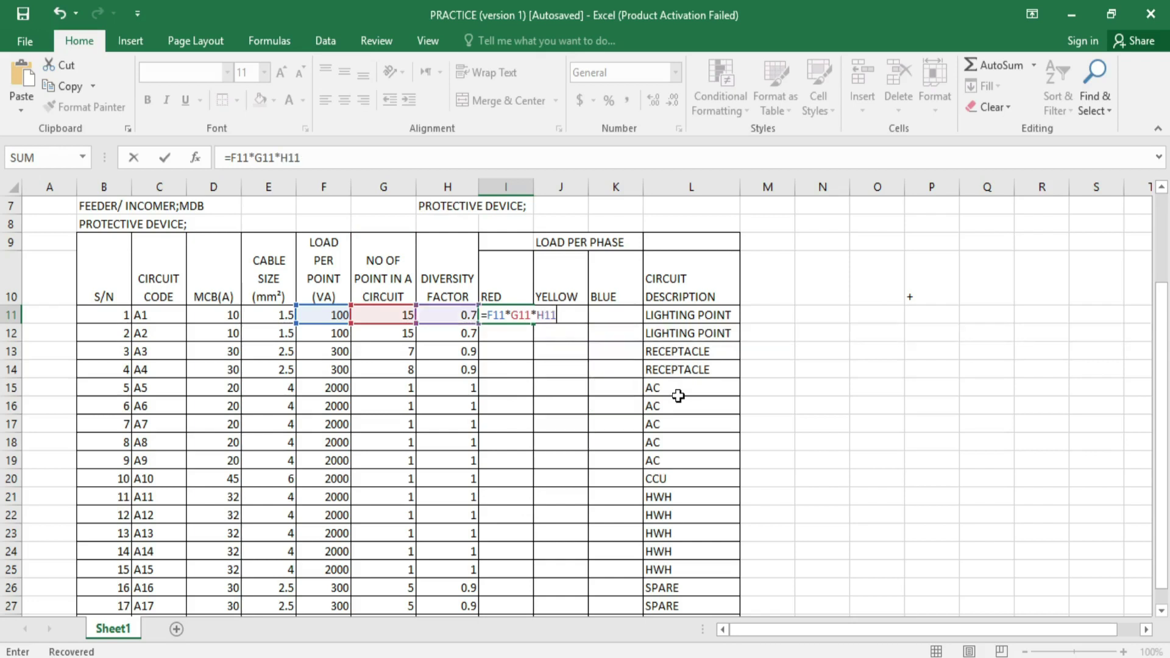
key(Return)
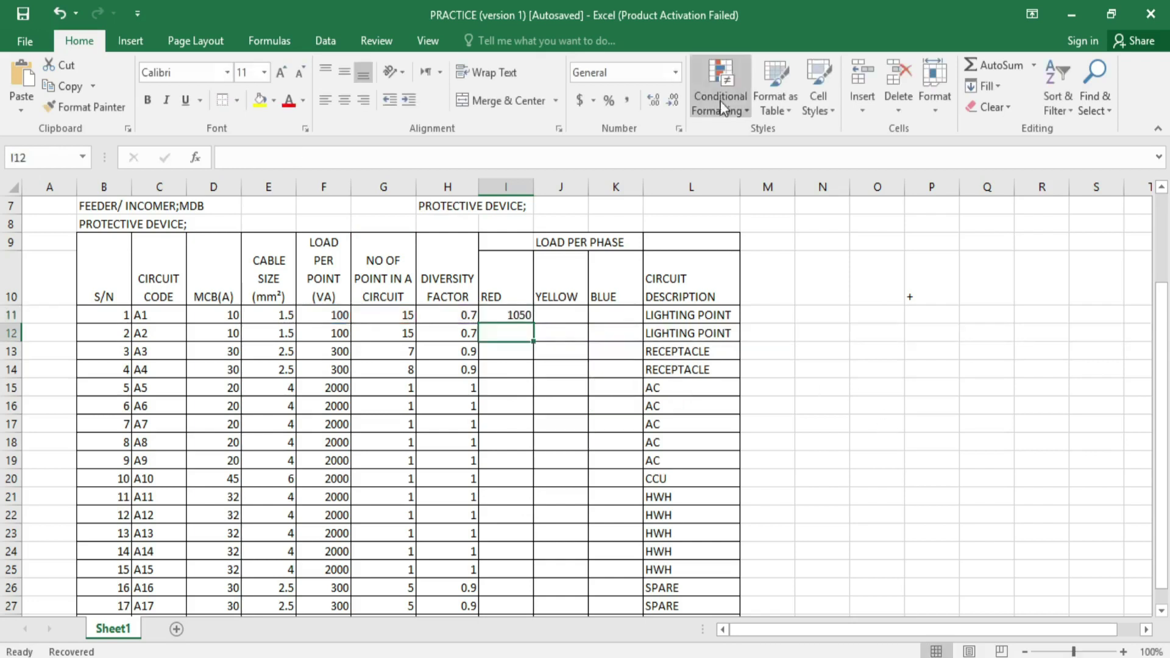
Step: Copy the formula text =F11*G11*H11 from circuit A1's red-phase cell into I12 for circuit A2
click(514, 315)
drag(301, 152, 194, 163)
key(ctrl+c)
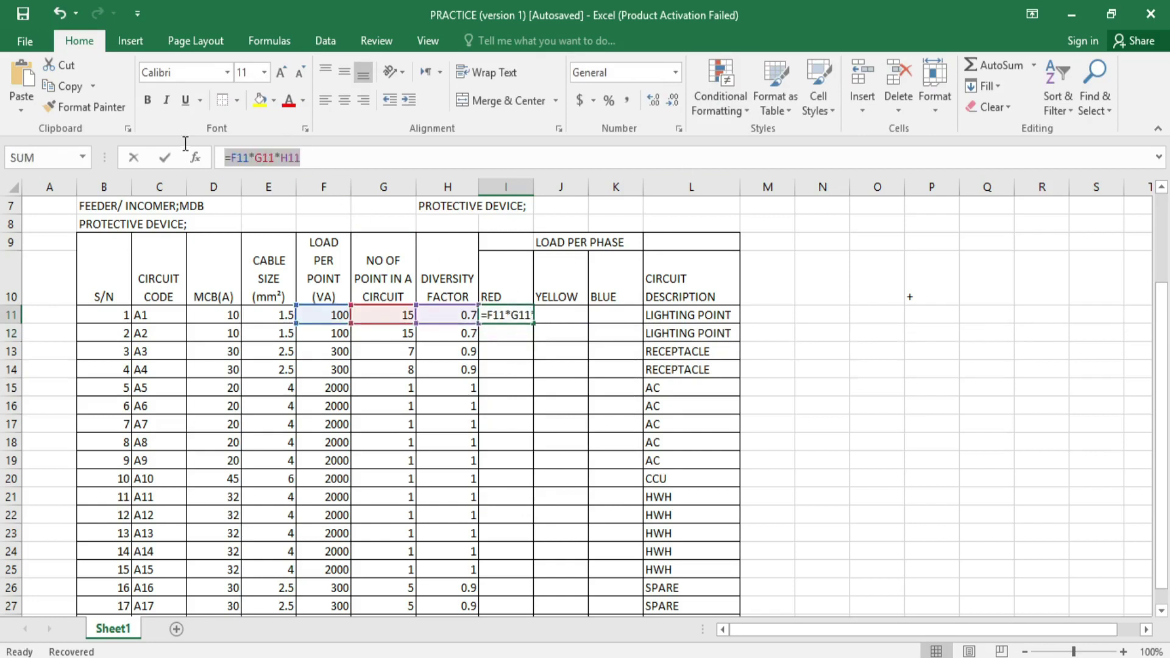
text(=)
click(509, 332)
key(Escape)
click(508, 335)
key(ctrl+v)
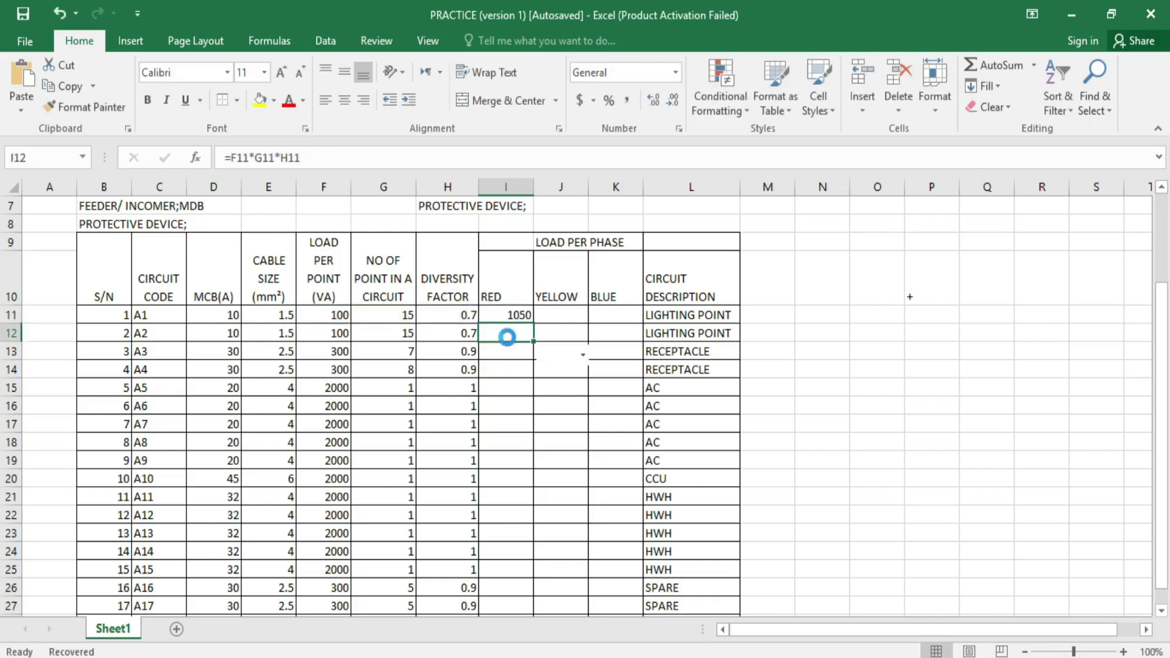
Step: Change the red-phase load formula of circuit A2 in I12 to =F12*G12*H12
double_click(509, 335)
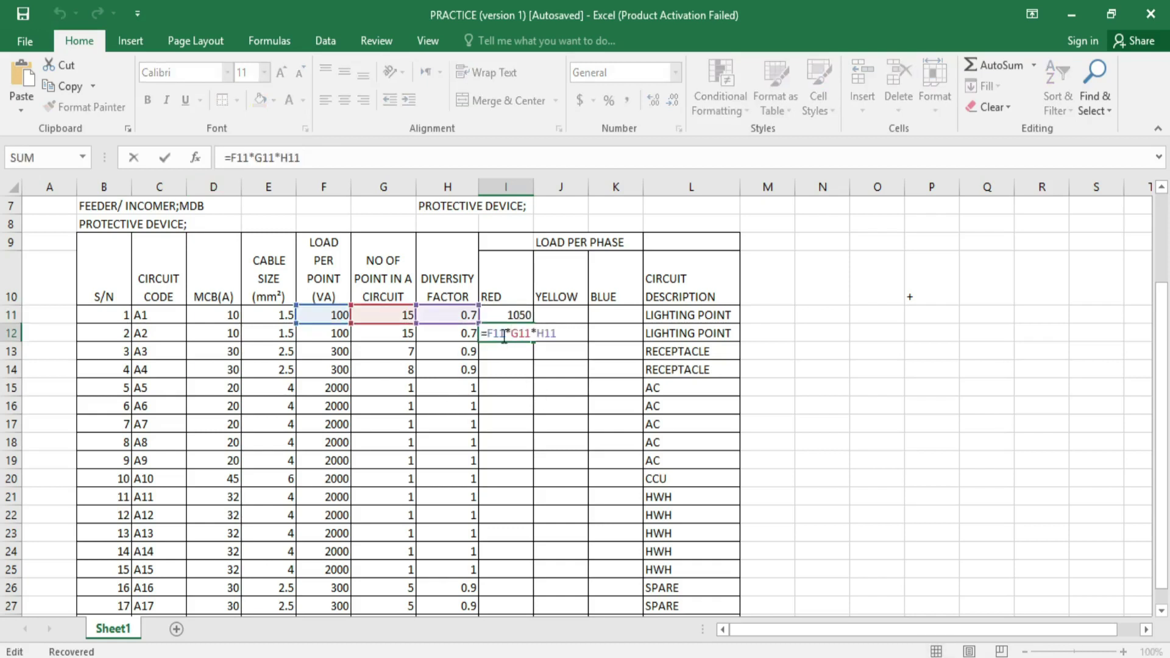
key(Delete)
text(2)
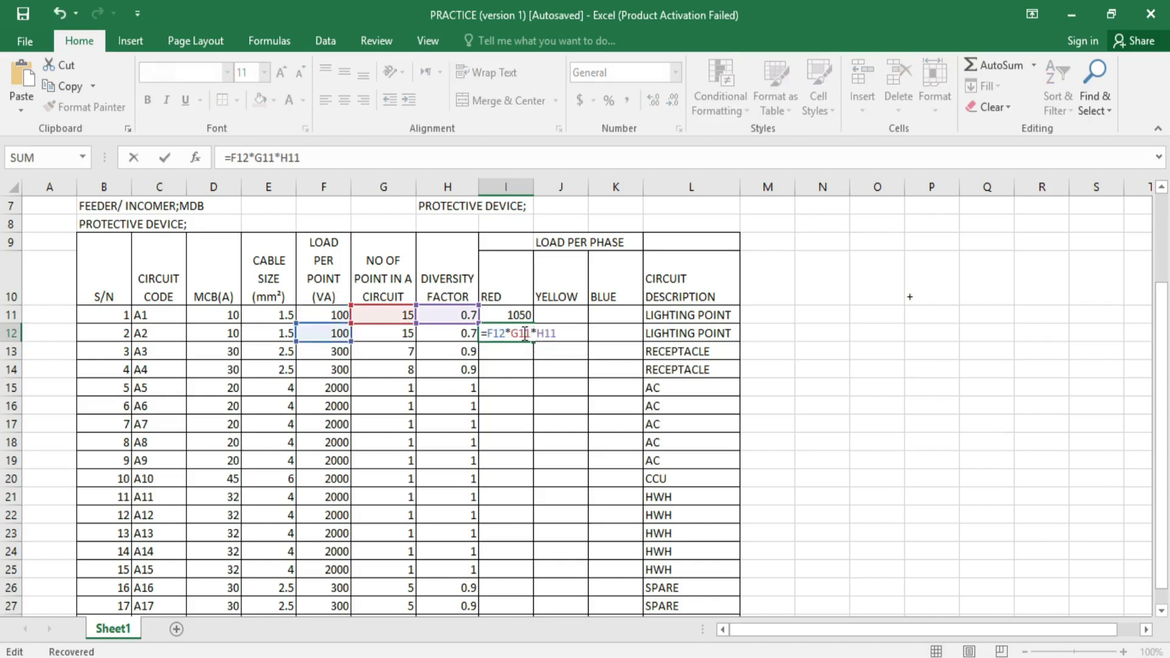
key(BackSpace)
text(2)
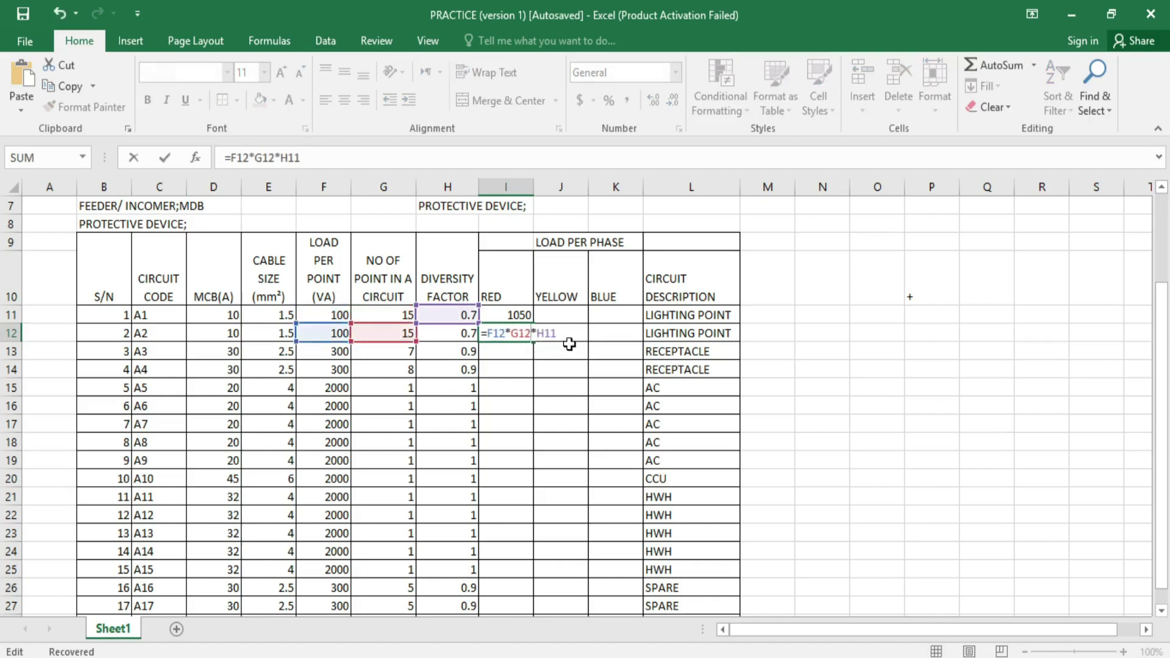
key(BackSpace)
text(2)
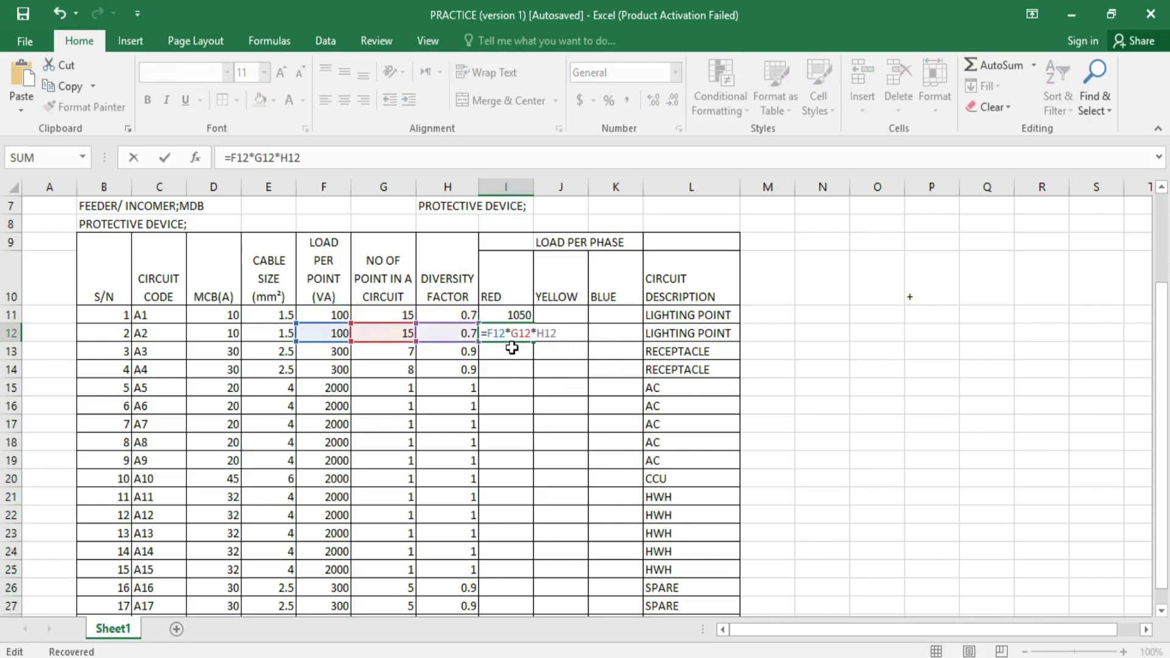
key(Return)
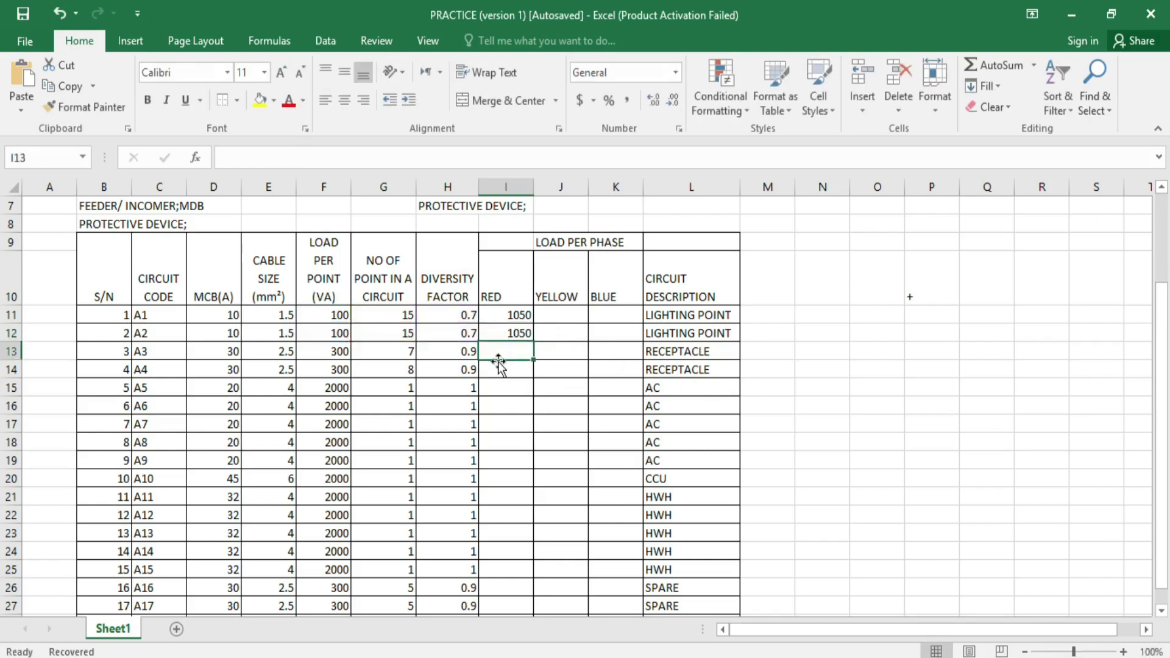
Step: Paste the load formula into yellow-phase cell J13 for receptacle circuit A3 and change it to =F13*G13*H13
click(555, 357)
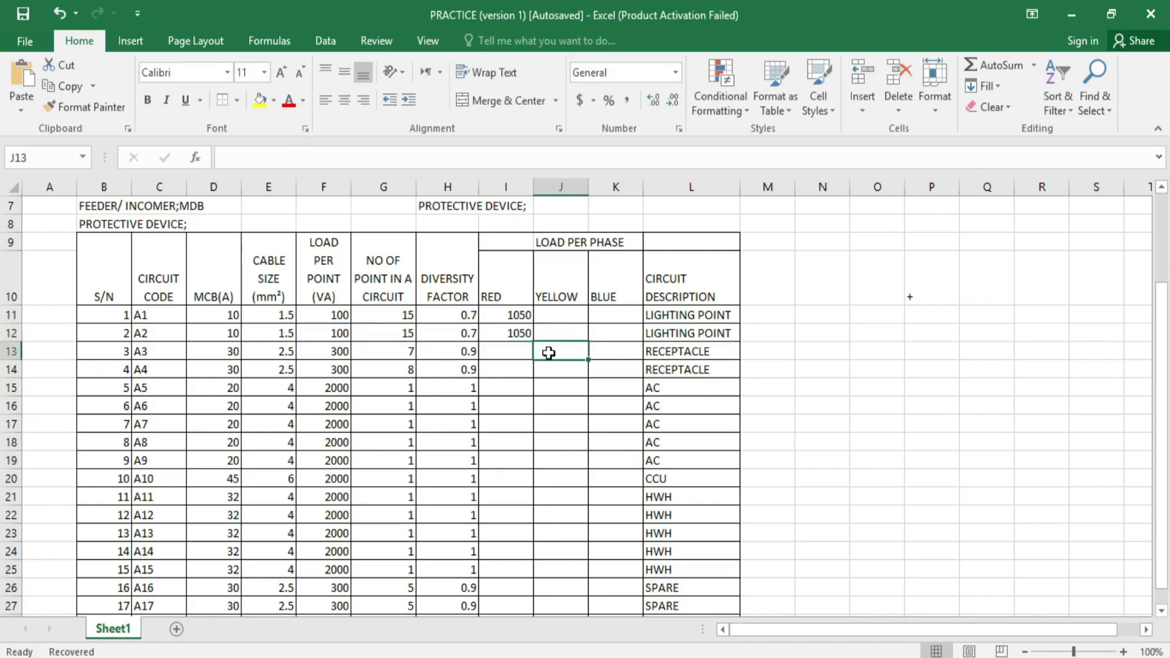
key(ctrl+v)
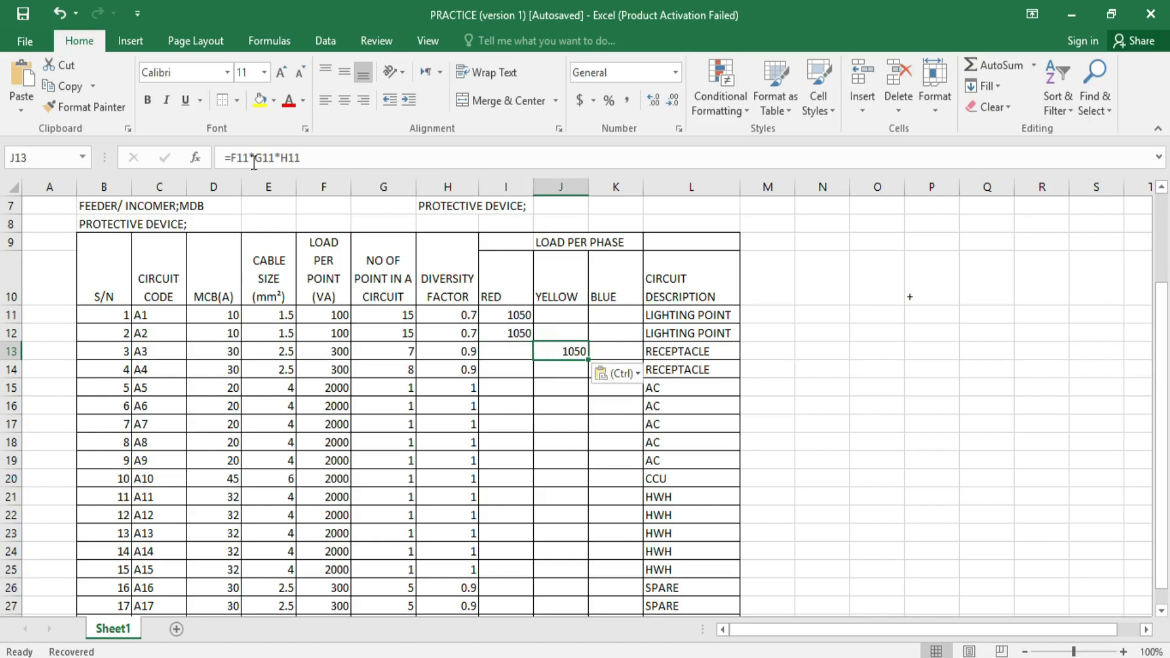
click(247, 153)
key(BackSpace)
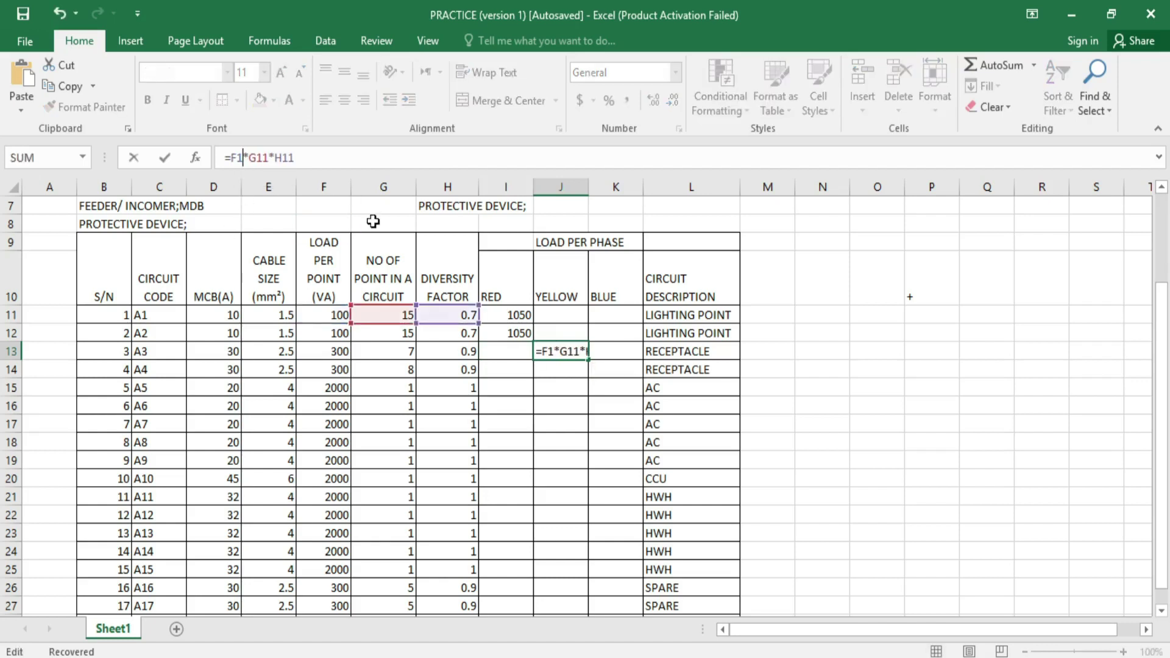
text(3)
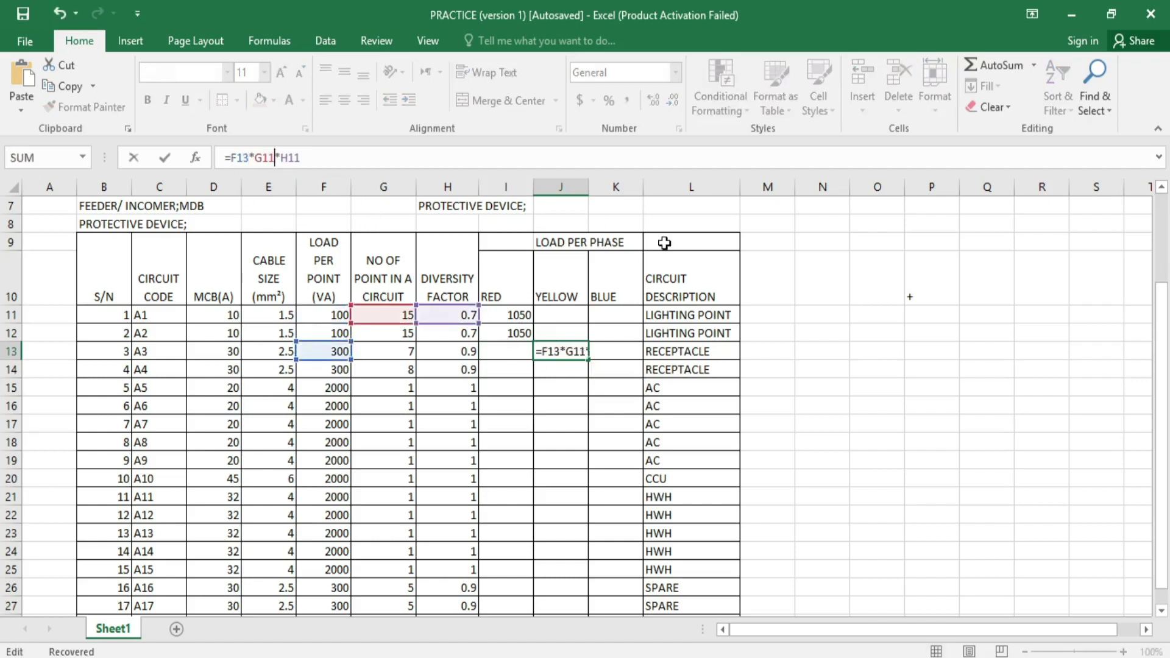
key(Right)
key(Right)
key(Right)
key(Right)
key(BackSpace)
text(3)
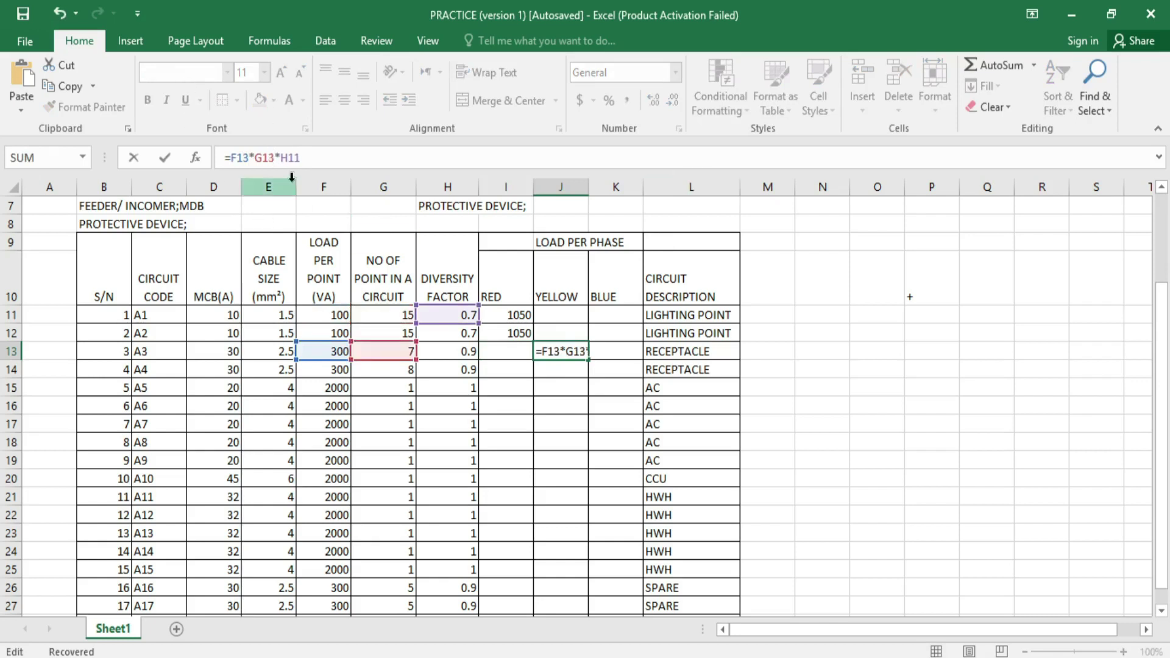
key(Right)
key(Right)
key(Right)
key(Right)
key(BackSpace)
text(3)
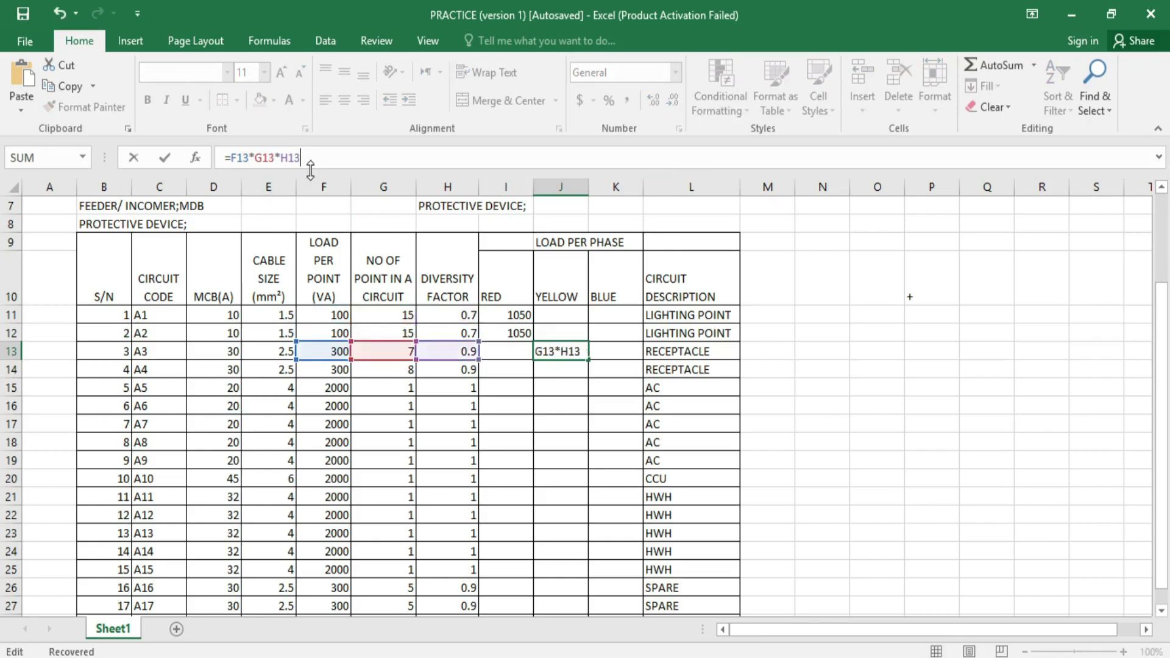
key(Return)
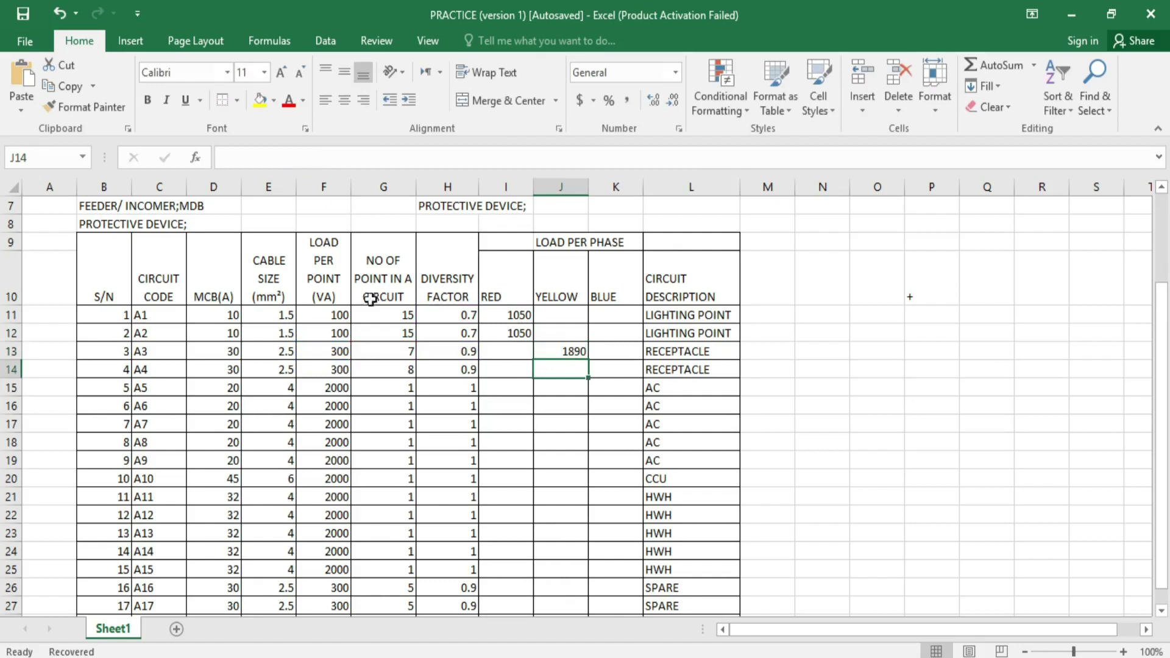
Step: Paste the load formula into blue-phase cell K14 for receptacle circuit A4 and change it to =F14*G14*H14
click(619, 371)
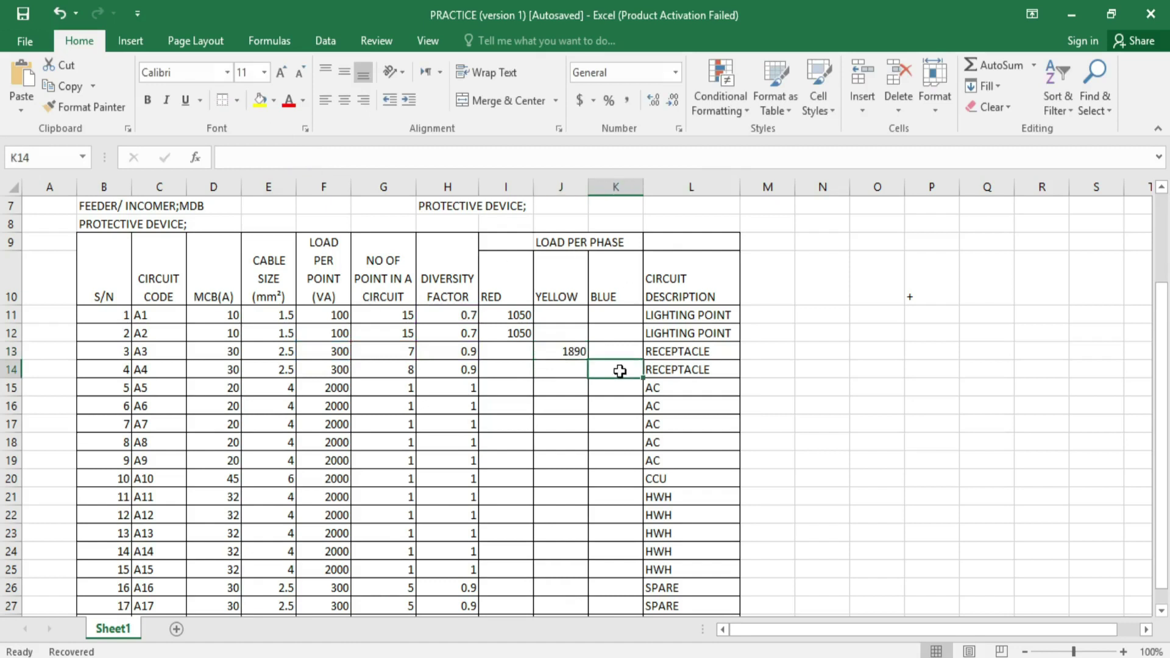
key(ctrl+v)
click(236, 155)
click(250, 158)
key(BackSpace)
text(4)
click(276, 154)
key(BackSpace)
text(4)
click(319, 159)
key(BackSpace)
text(4)
key(Return)
Step: Paste the load formula into yellow-phase cell J15 for AC circuit A5 and set its first two references to F15 and G15
click(536, 390)
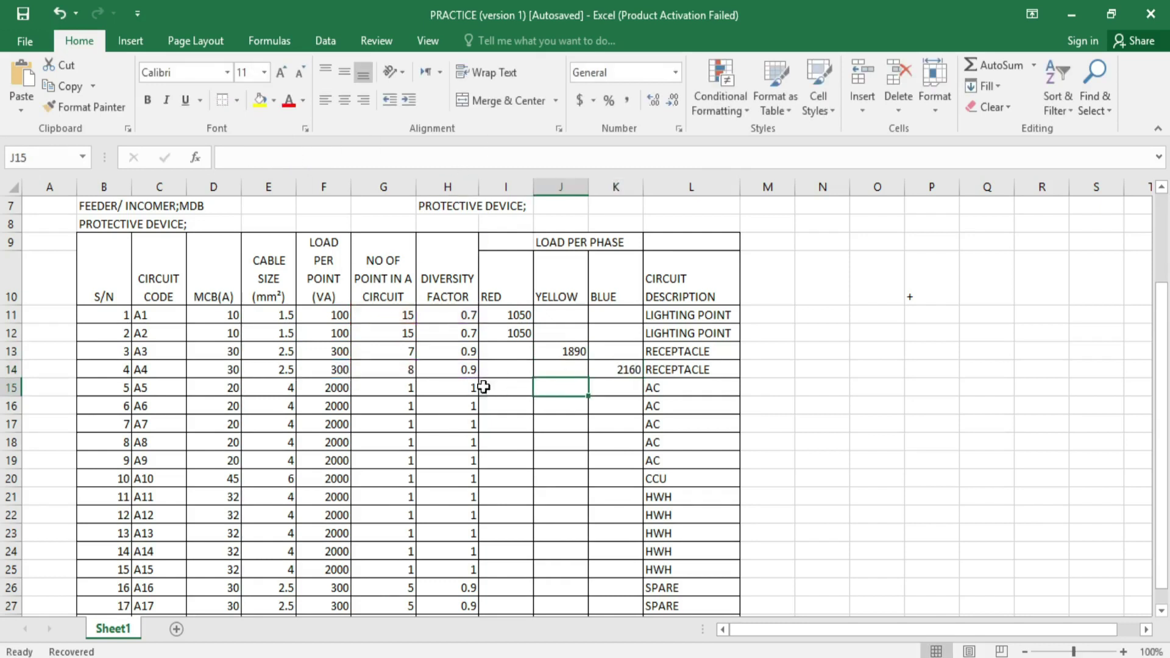
key(F2)
key(ctrl+v)
key(Home)
key(Right)
key(Right)
key(Right)
key(Right)
key(BackSpace)
text(5)
key(Right)
key(Right)
key(Right)
key(Right)
key(BackSpace)
text(5)
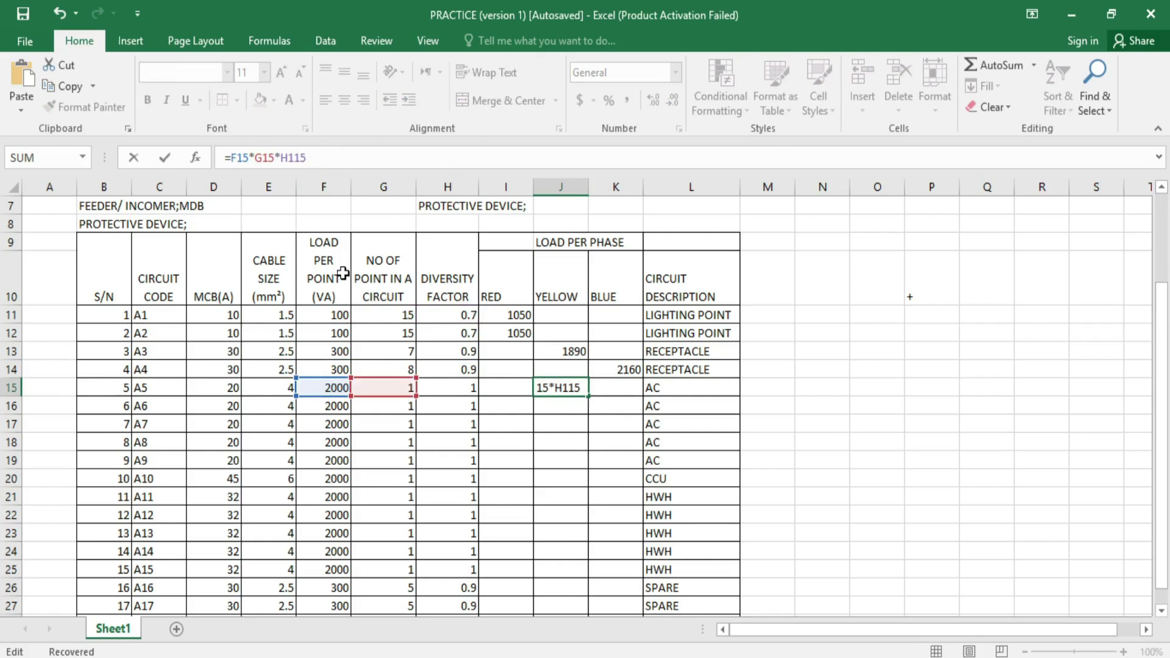
click(501, 407)
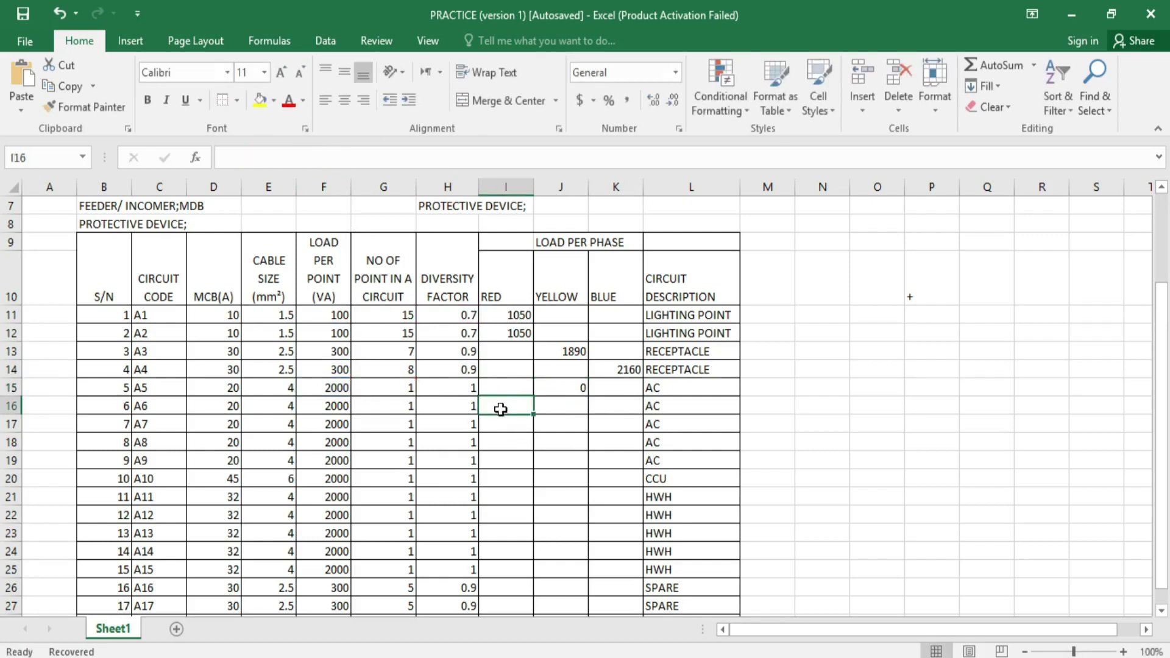
Step: Correct the diversity factor reference in circuit A5's yellow-phase formula to H15
click(577, 387)
click(300, 157)
key(BackSpace)
click(449, 412)
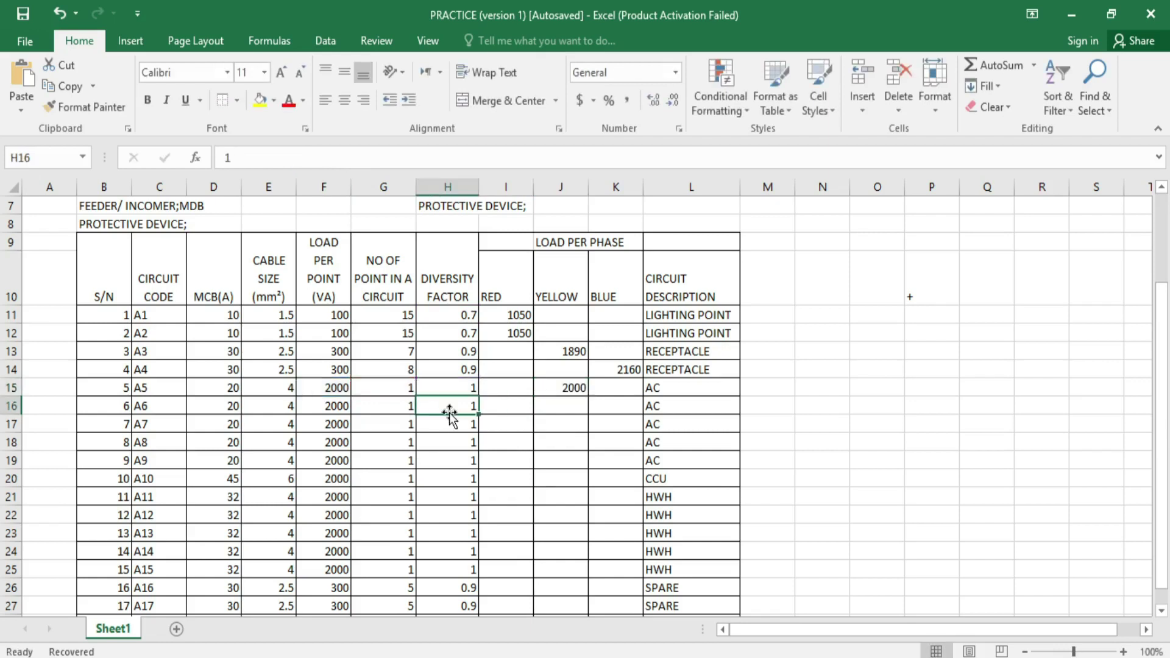
Step: Paste the load formula into red-phase cell I16 for AC circuit A6 and change it to =F16*G16*H16
click(515, 407)
text(=F11*G11*H11)
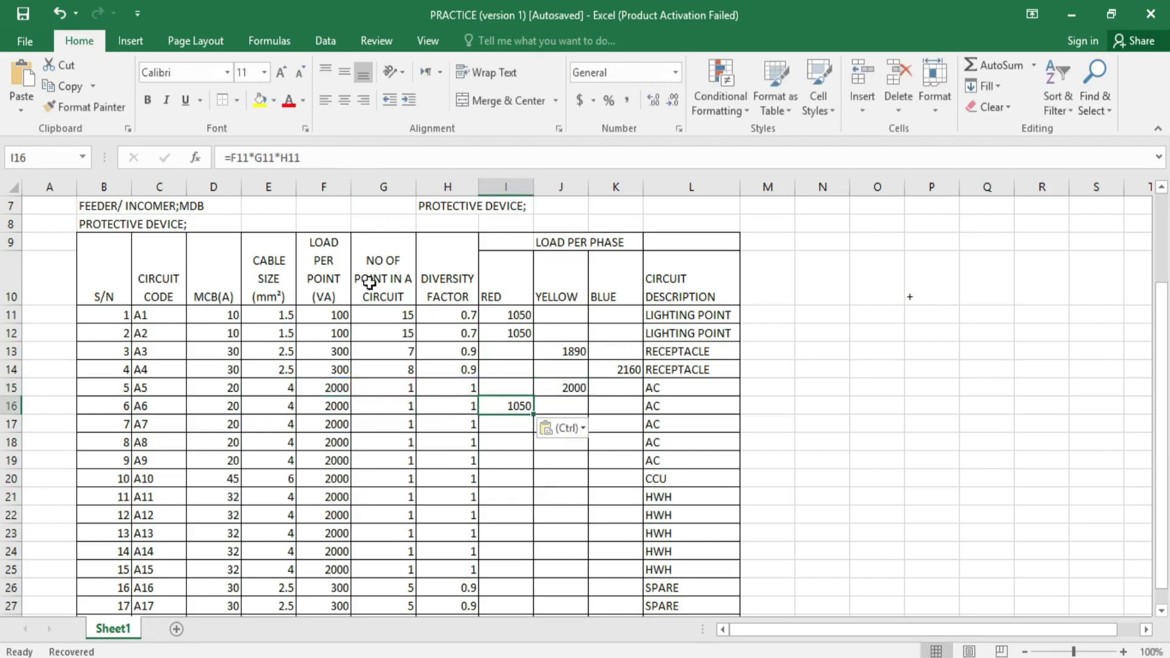
key(F2)
key(BackSpace)
text(6)
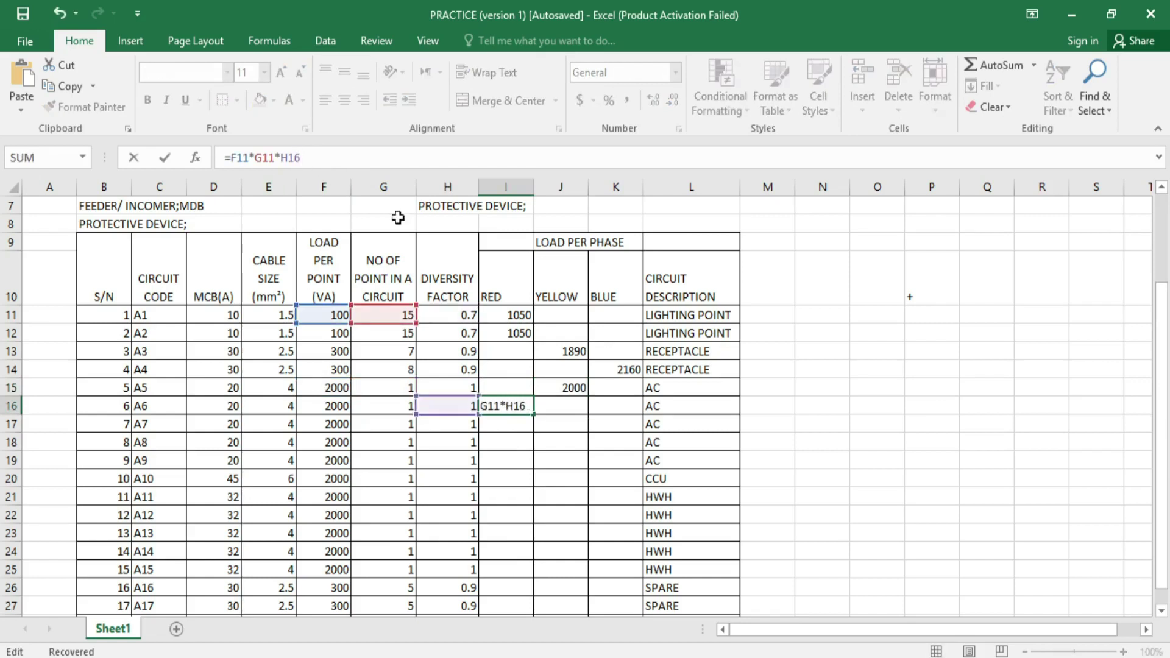
key(Left)
key(Left)
key(Left)
key(Left)
key(BackSpace)
text(6)
key(Left)
key(Left)
key(Left)
key(Left)
key(BackSpace)
text(6)
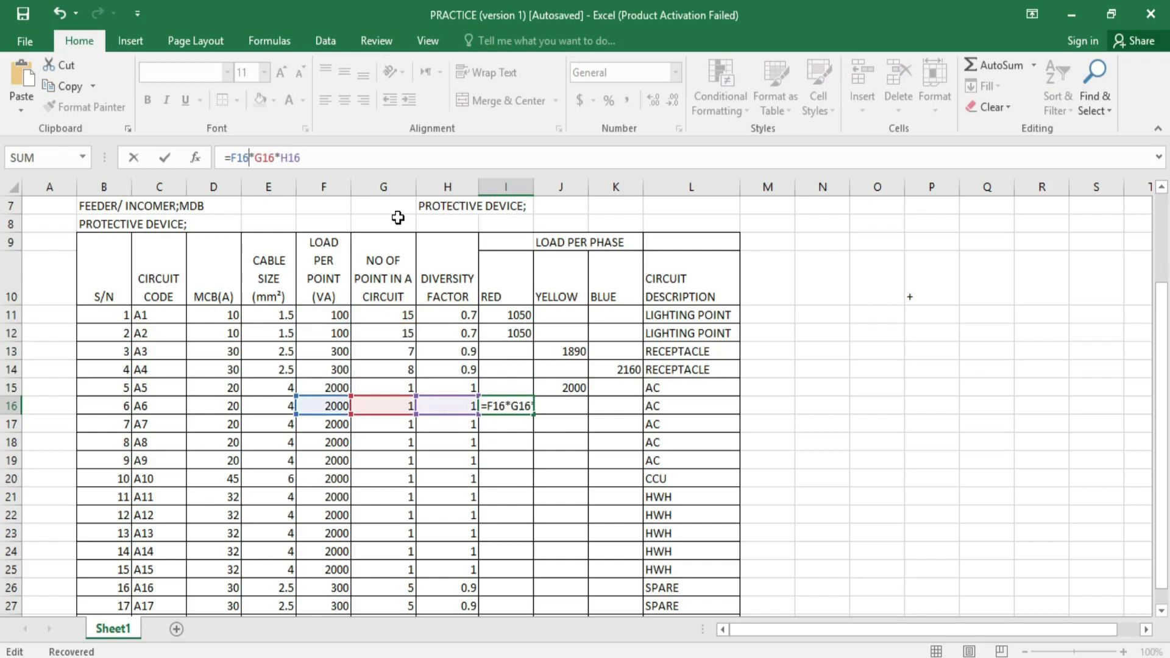
key(Return)
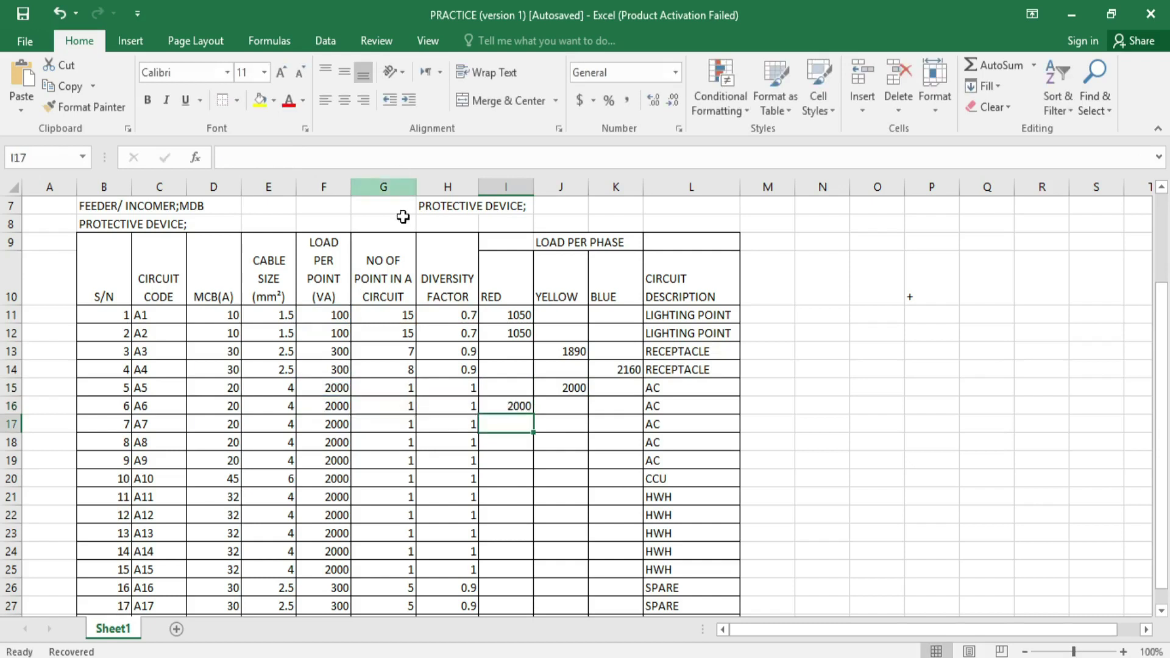
Step: Paste the load formula into blue-phase cell K17 for AC circuit A7 and change it to =F17*G17*H17
click(557, 426)
click(601, 421)
text(=F11*G11*H11)
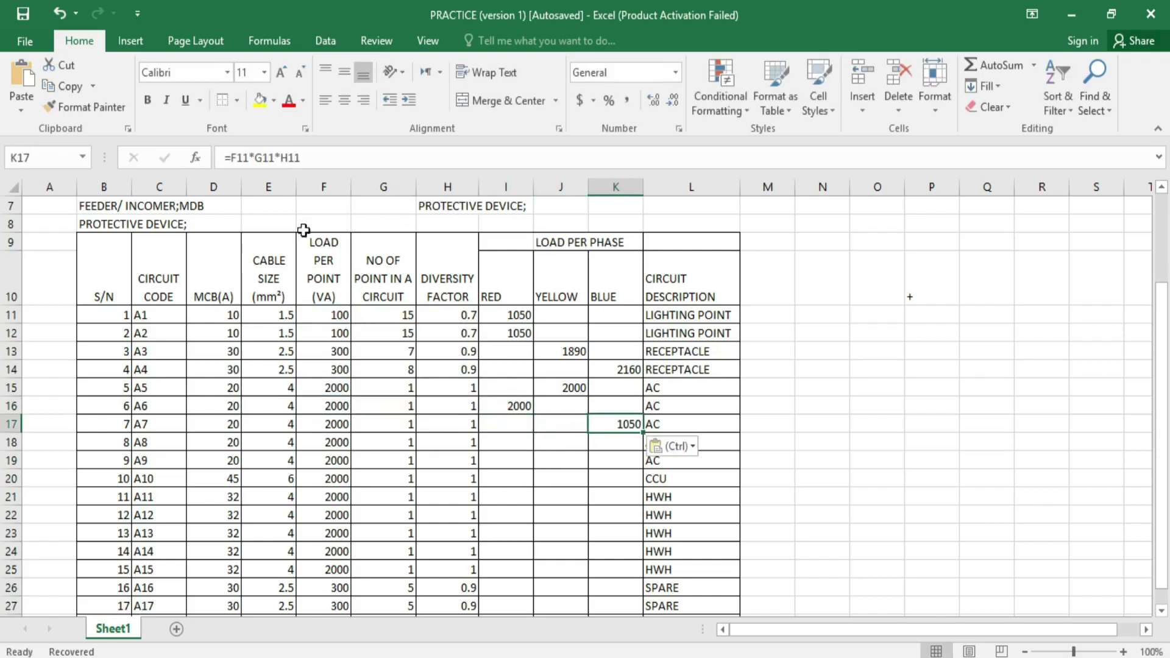
click(282, 158)
click(329, 159)
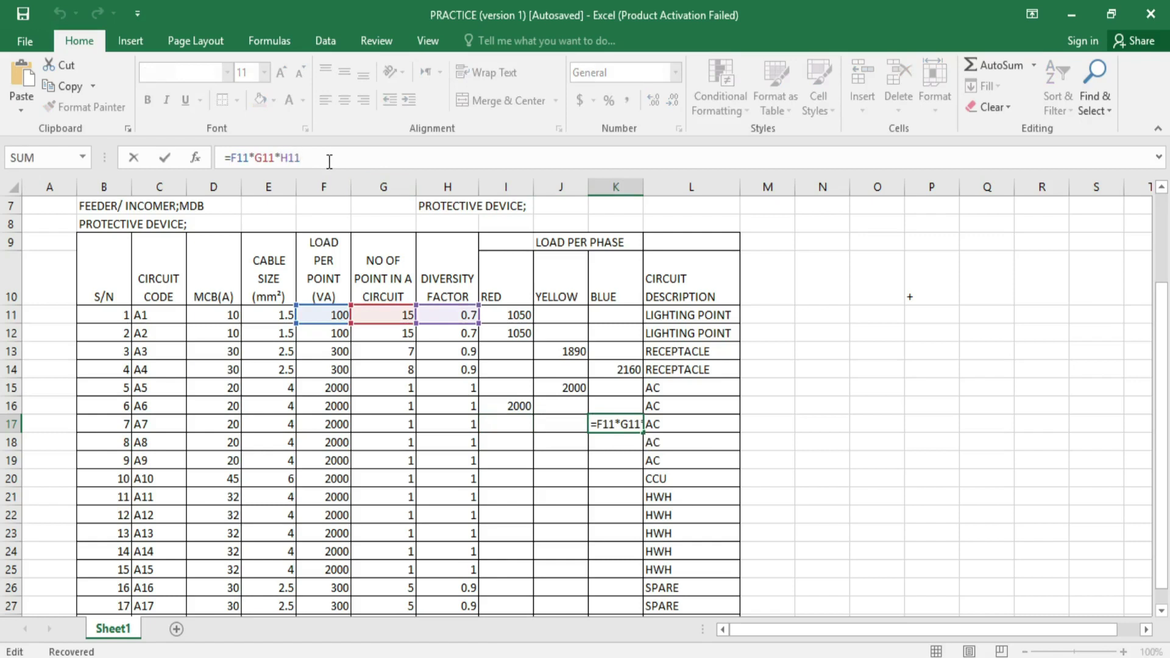
key(BackSpace)
text(7)
key(Left)
key(Left)
key(Left)
key(Left)
key(BackSpace)
text(7)
key(Left)
key(Left)
key(Left)
key(Left)
key(BackSpace)
text(7)
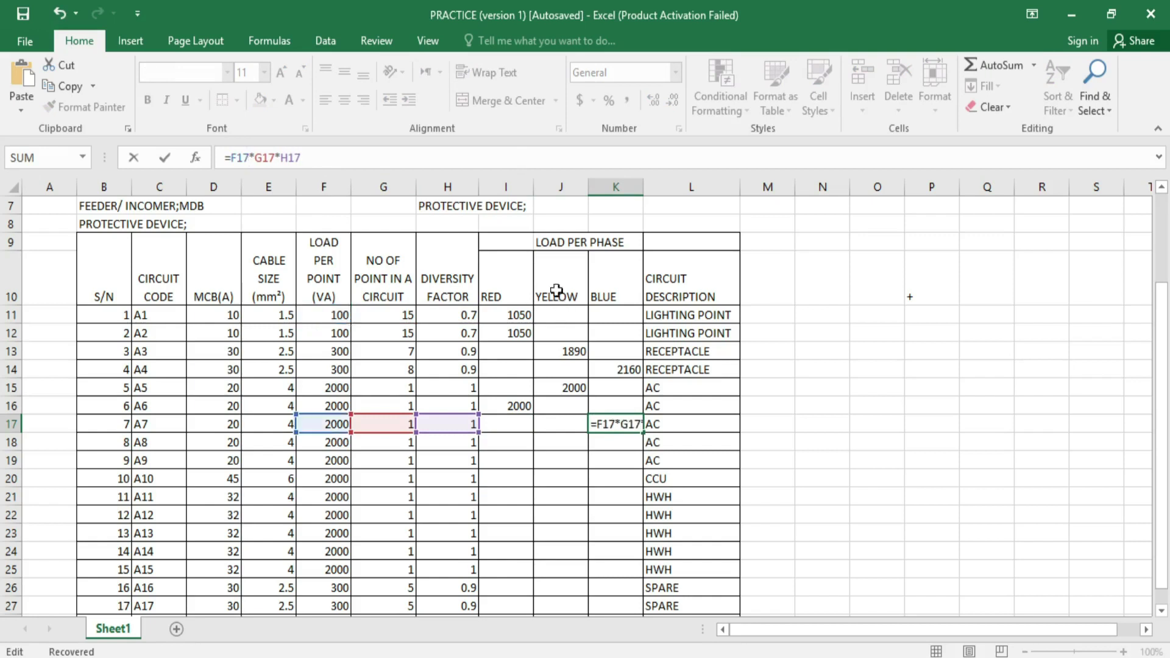
key(Return)
Step: Paste the load formula into yellow-phase cell J18 for AC circuit A8 and change it to =F18*G18*H18
click(569, 443)
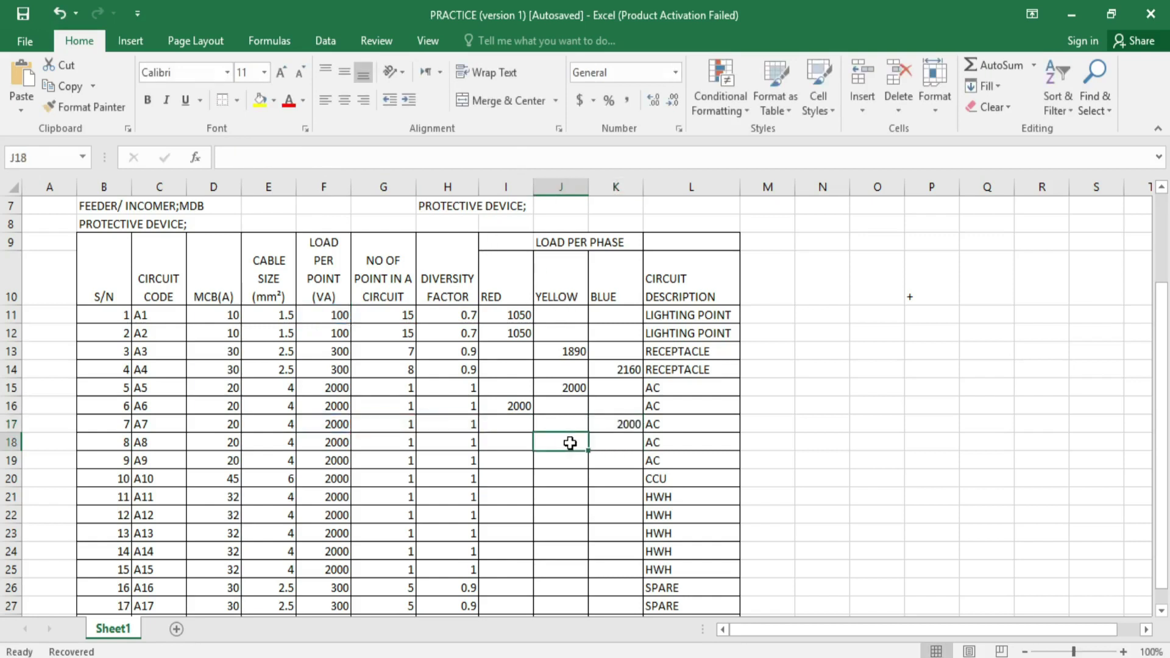
text(=F11*G11*H18)
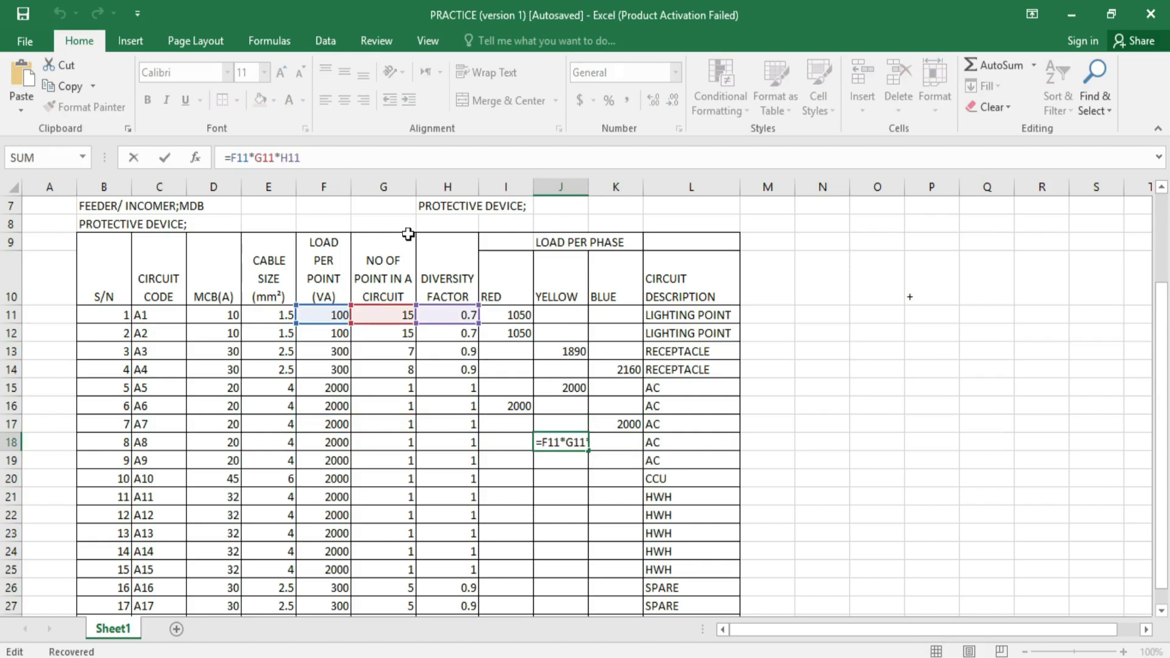
click(275, 157)
key(BackSpace)
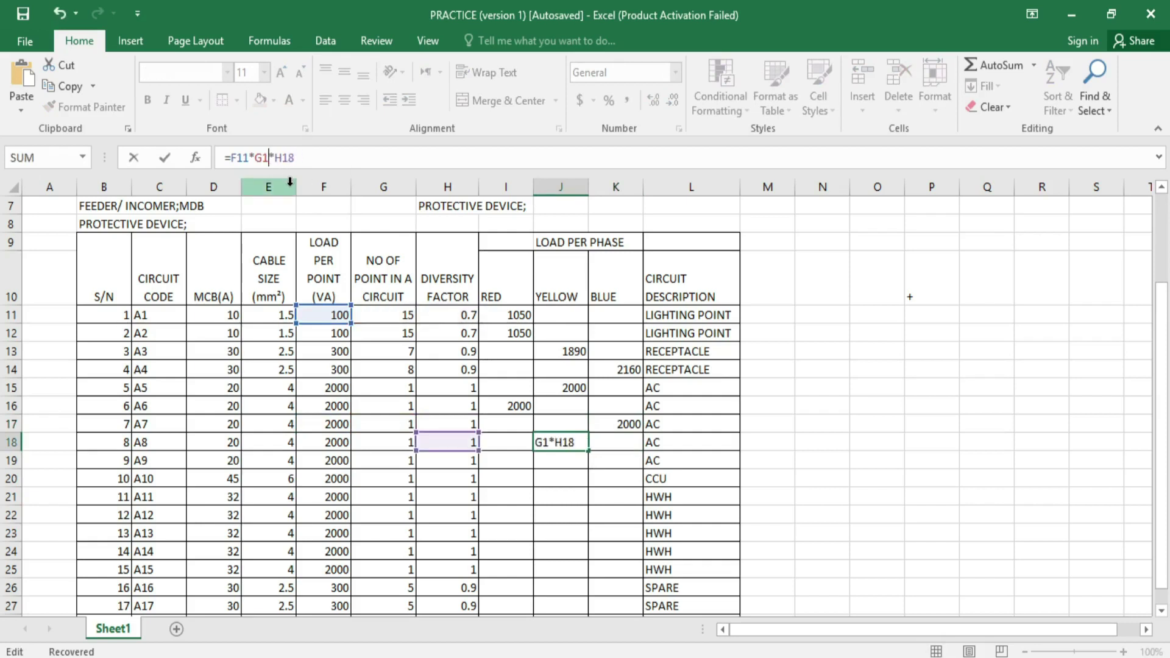
text(8)
key(Home)
key(Right)
key(Right)
key(Right)
key(Right)
key(BackSpace)
text(8)
key(Return)
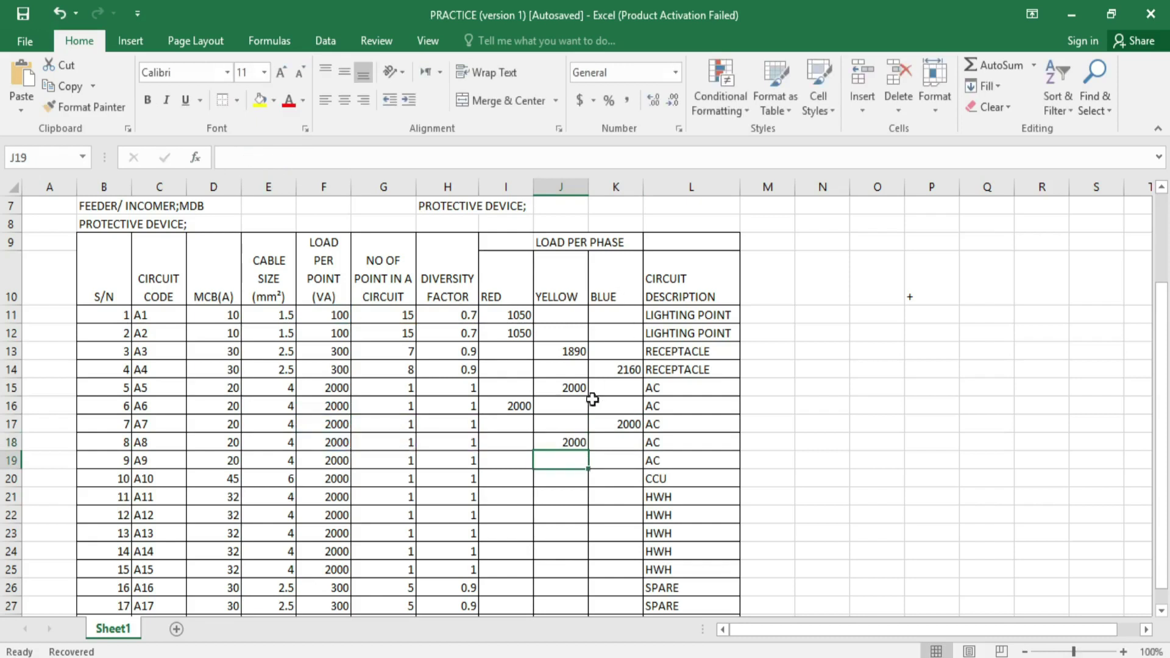
Step: Paste the load formula into red-phase cell I19 for AC circuit A9 and change it to =F19*G19*H19
click(503, 460)
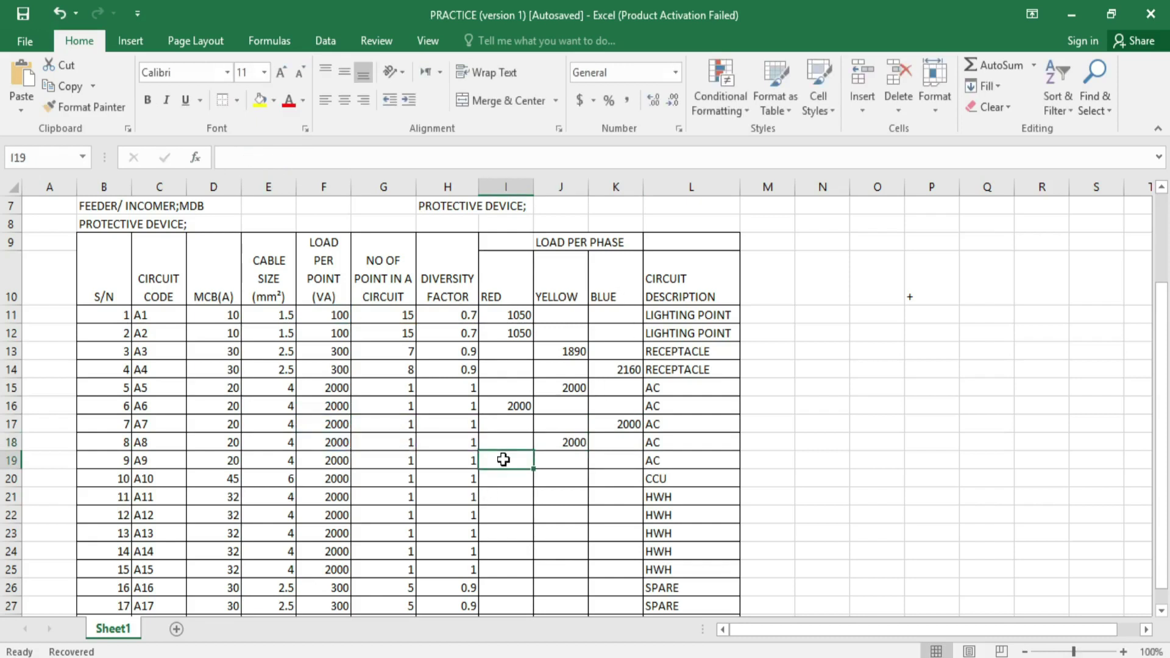
click(312, 157)
text(=F11*G11*H11)
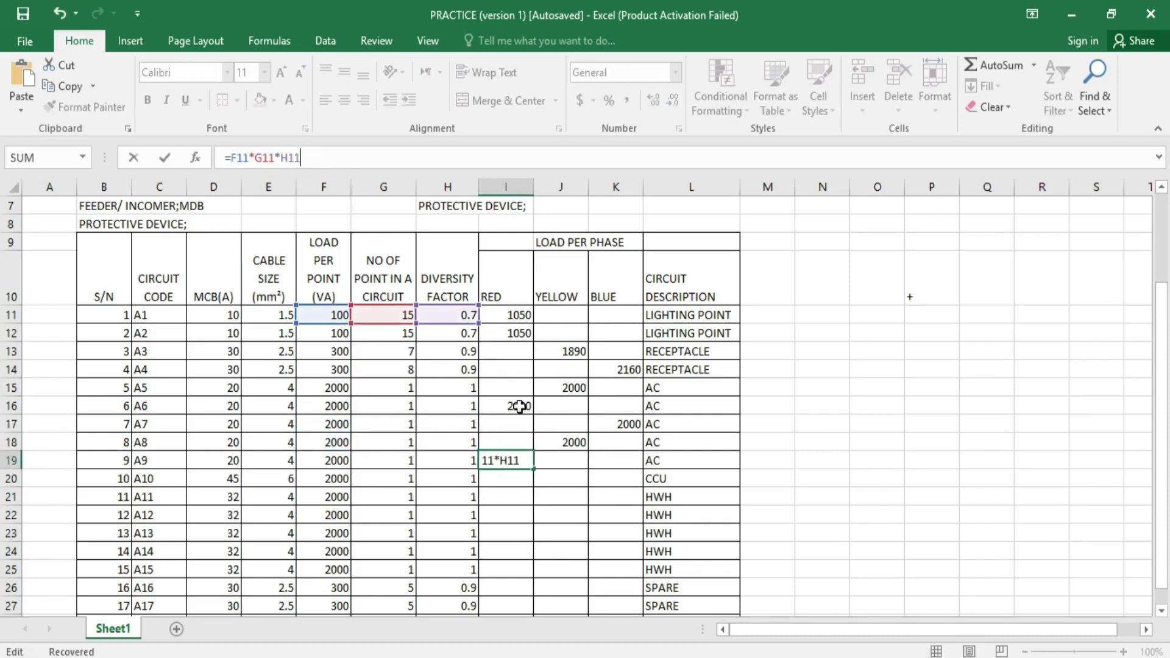
key(BackSpace)
text(9)
key(Left)
key(Left)
key(Left)
key(Left)
key(BackSpace)
text(9)
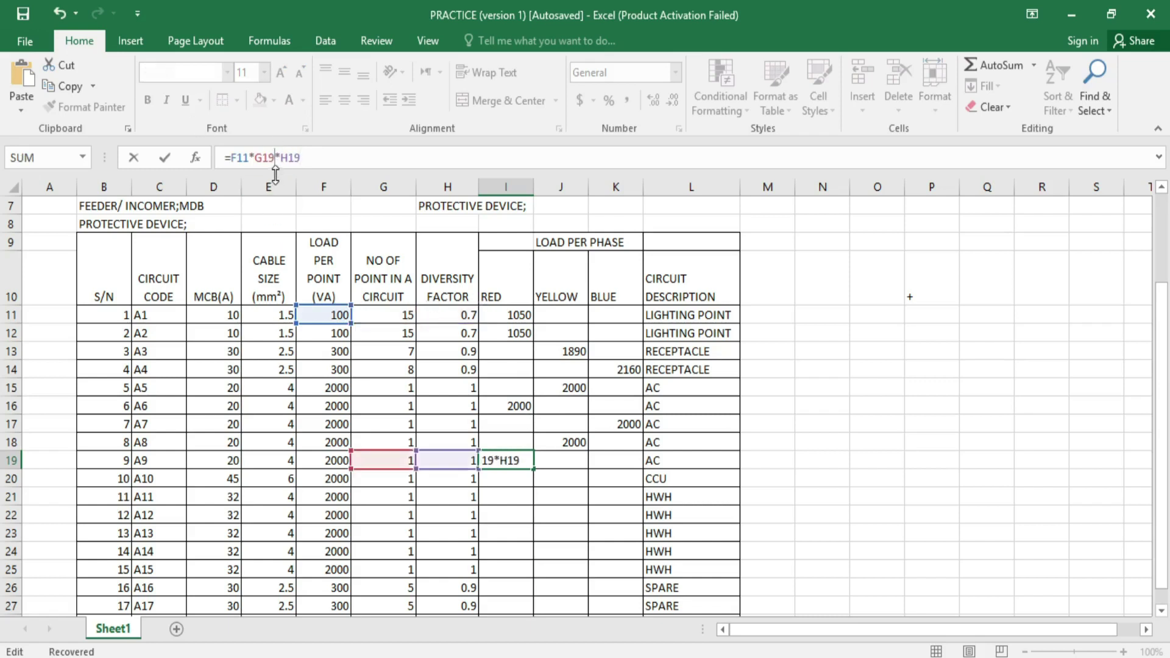
click(243, 171)
key(Delete)
text(9)
key(Return)
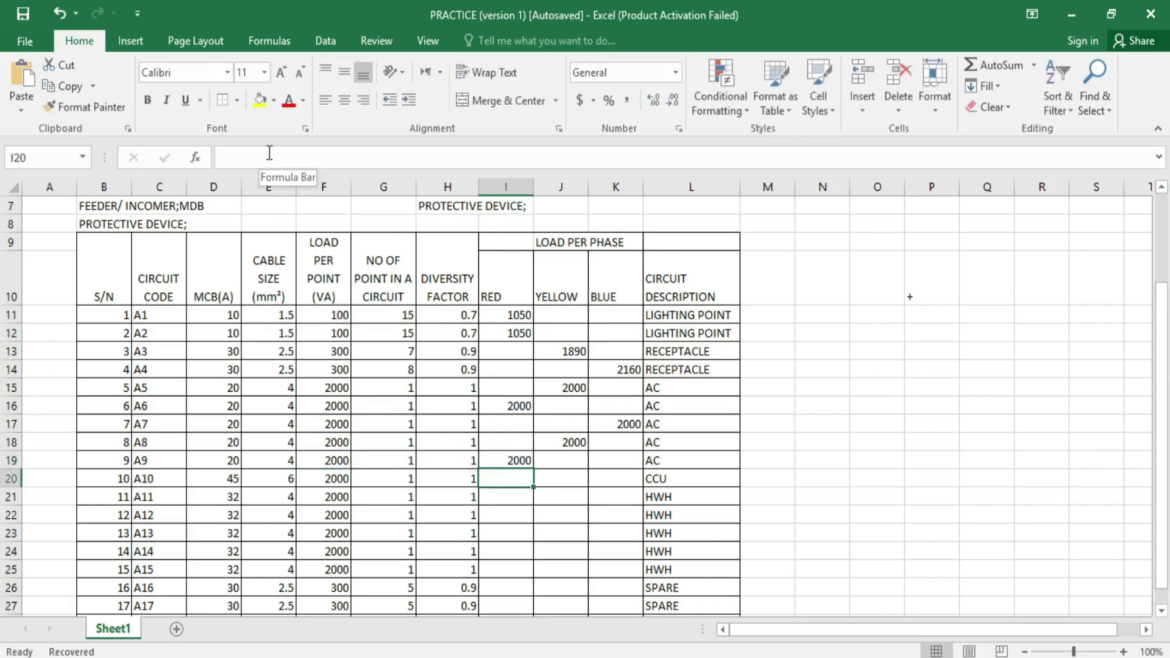
Step: Paste the load formula into yellow-phase cell J20 for CCU circuit A10 and change it to =F20*G20*H20
click(559, 479)
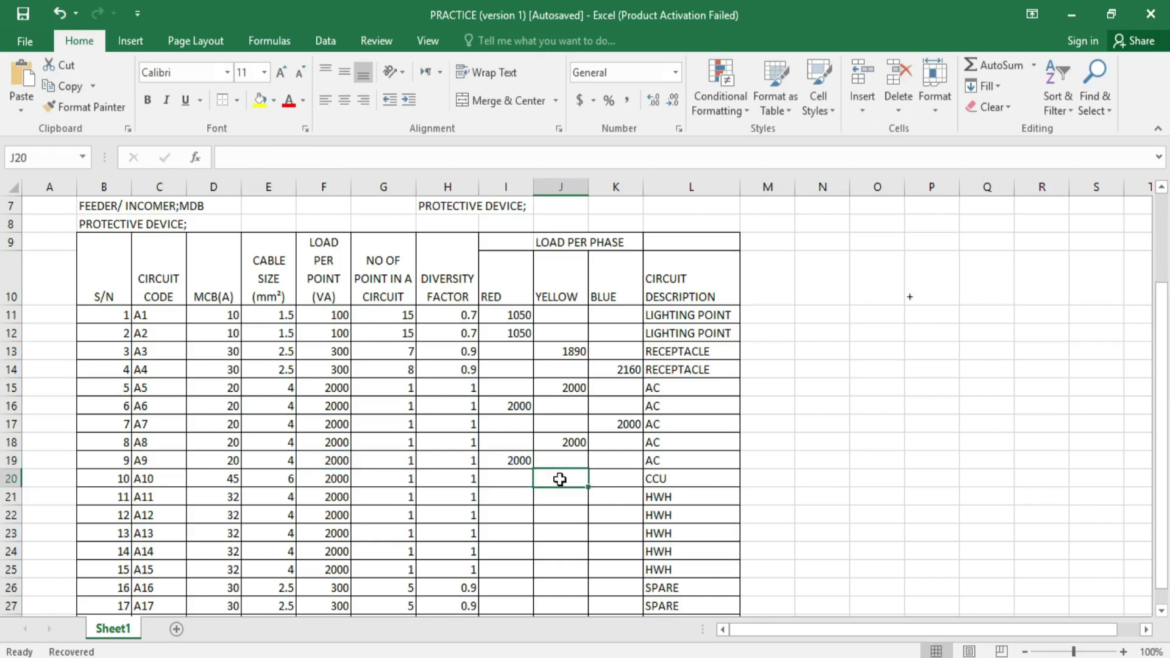
text(=F11*G11*H11)
click(318, 157)
key(BackSpace)
key(BackSpace)
text(20)
key(BackSpace)
key(BackSpace)
text(20)
click(246, 157)
key(BackSpace)
key(Delete)
text(20)
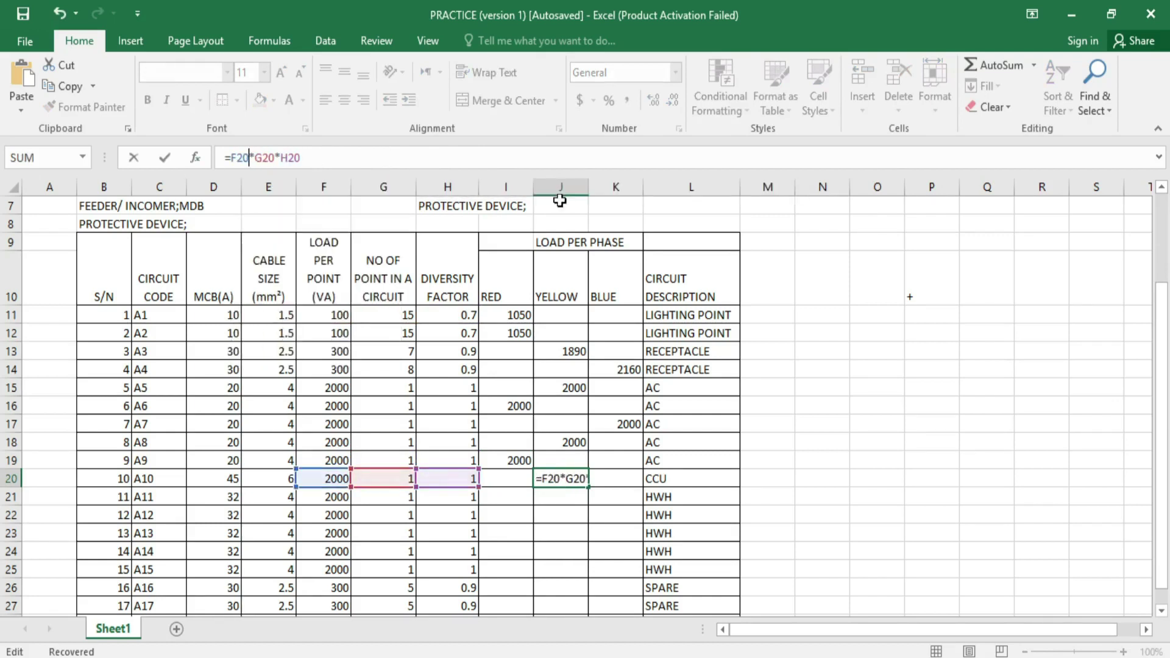
key(Return)
Step: Copy circuit A10's yellow-phase load cell J20 to cell J21 for HWH circuit A11
click(561, 473)
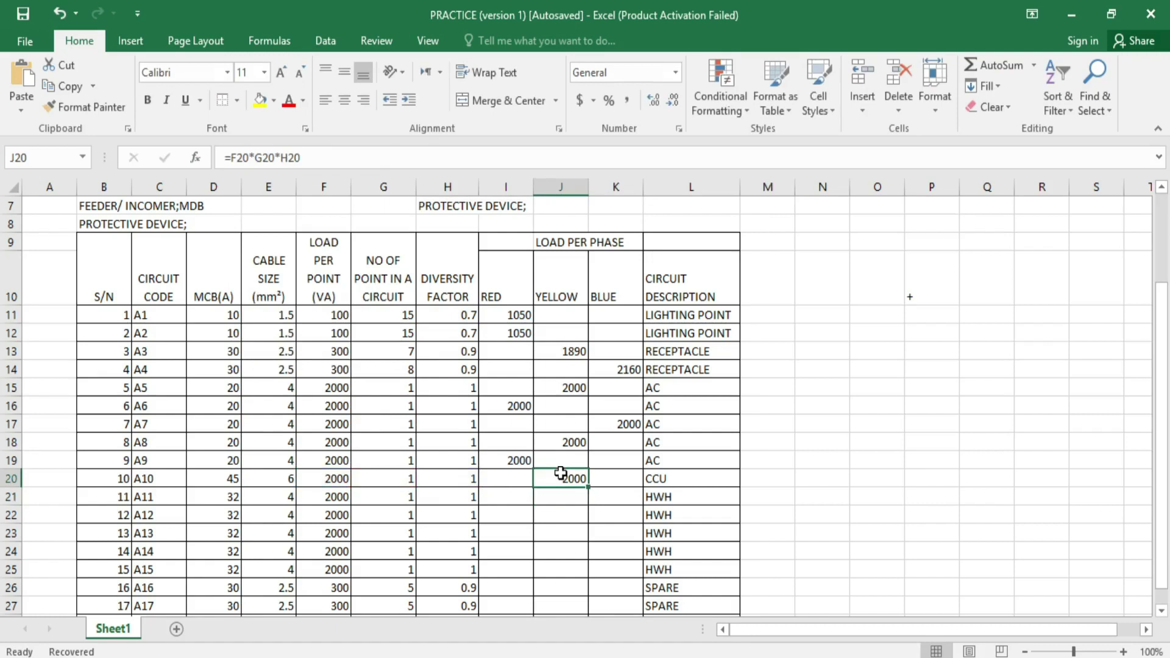
key(ctrl+c)
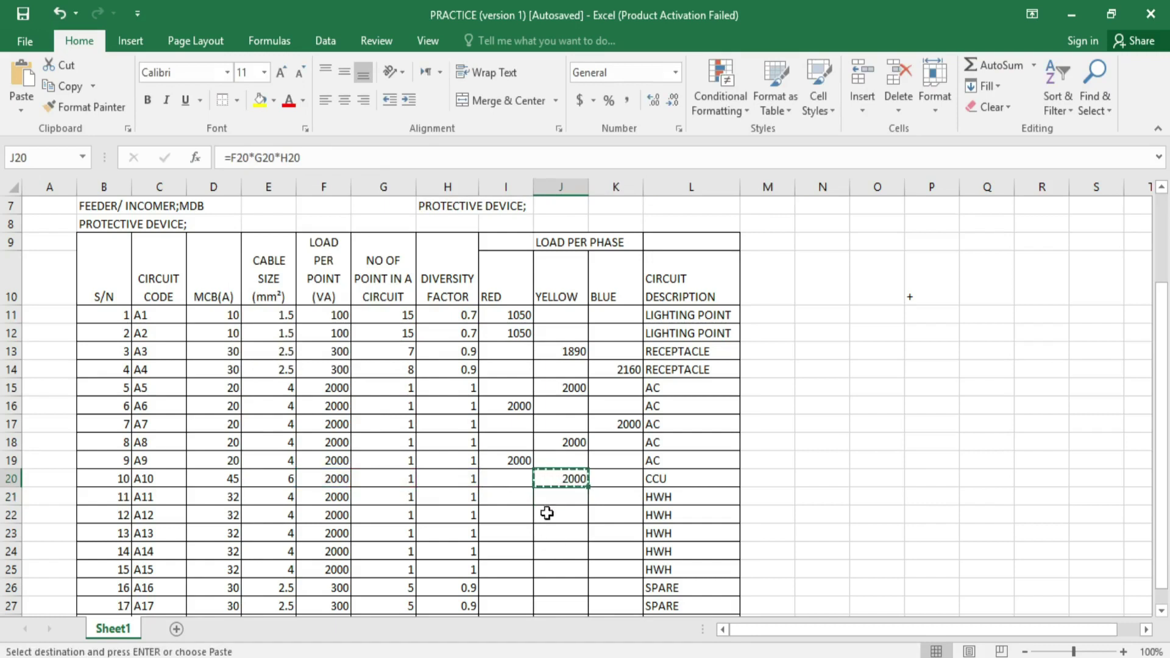
click(555, 495)
key(ctrl+v)
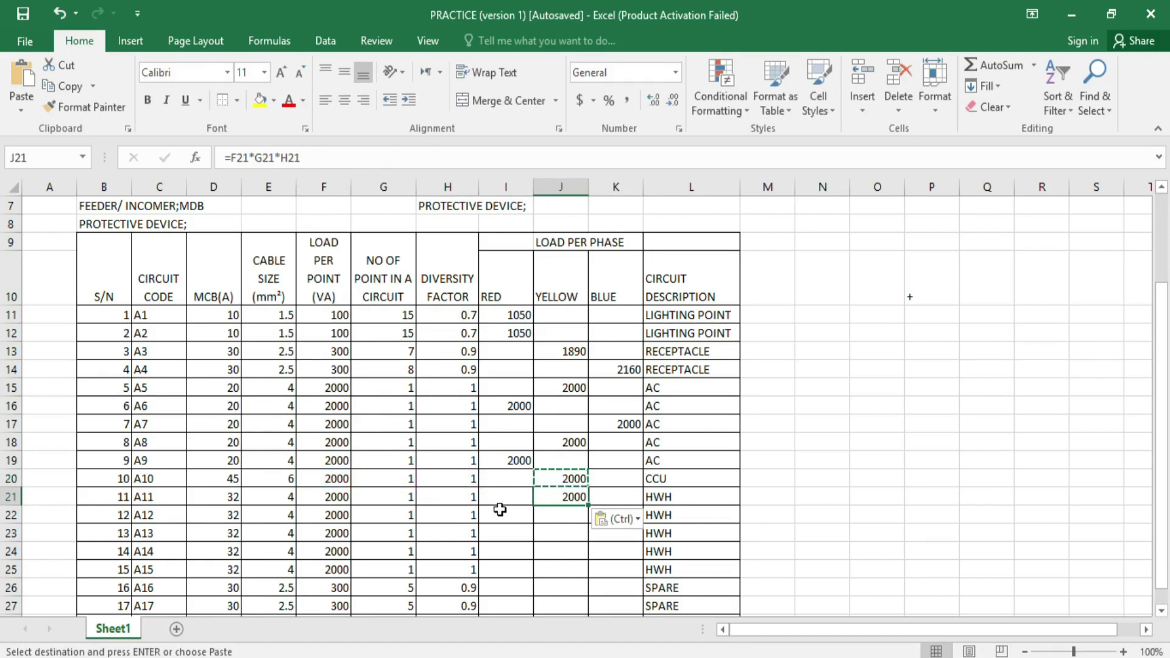
Step: Paste the copied load cell into red-phase cell I22 for HWH circuit A12 and compare its formula with J21
click(569, 519)
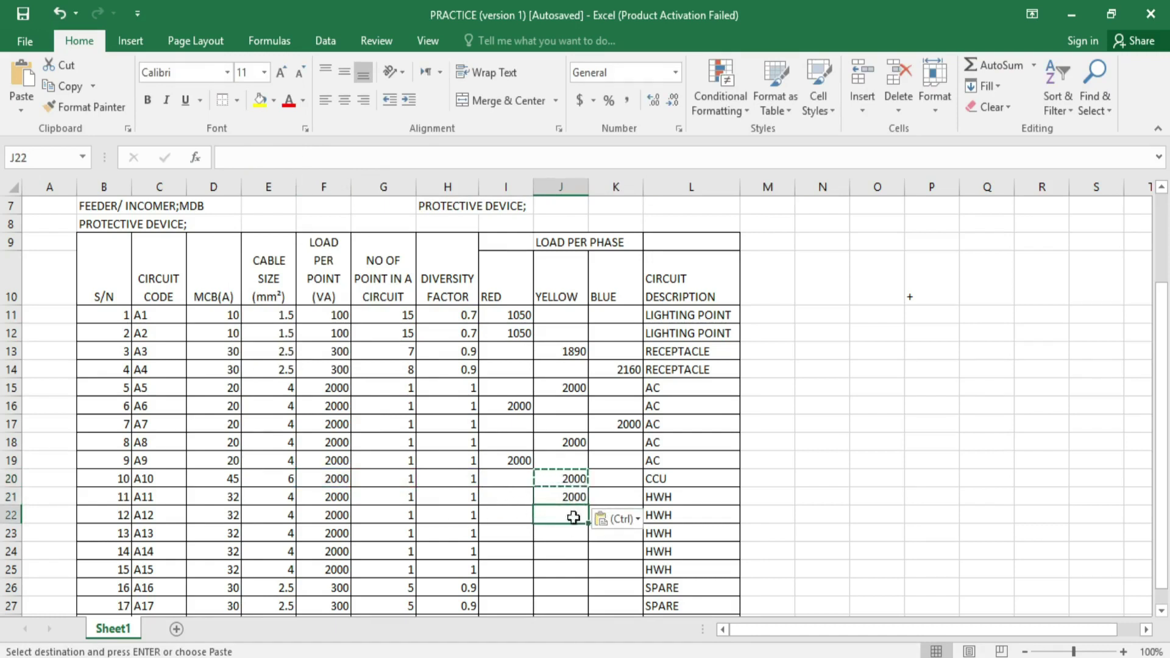
click(527, 521)
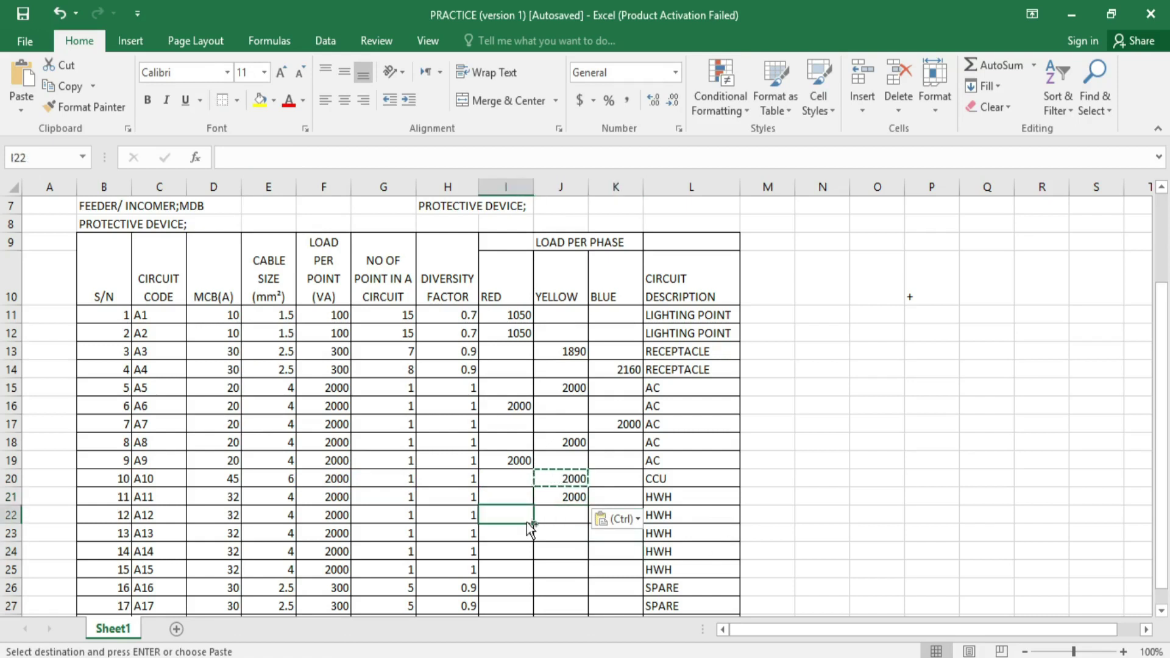
key(ctrl+v)
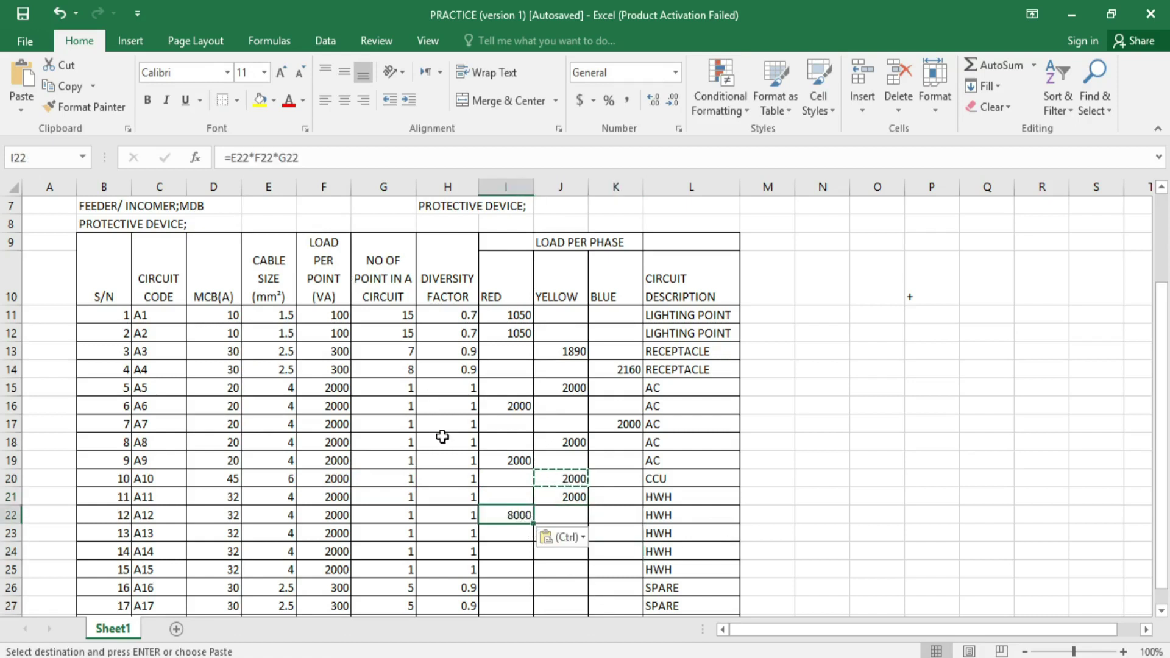
click(576, 498)
click(511, 515)
click(561, 498)
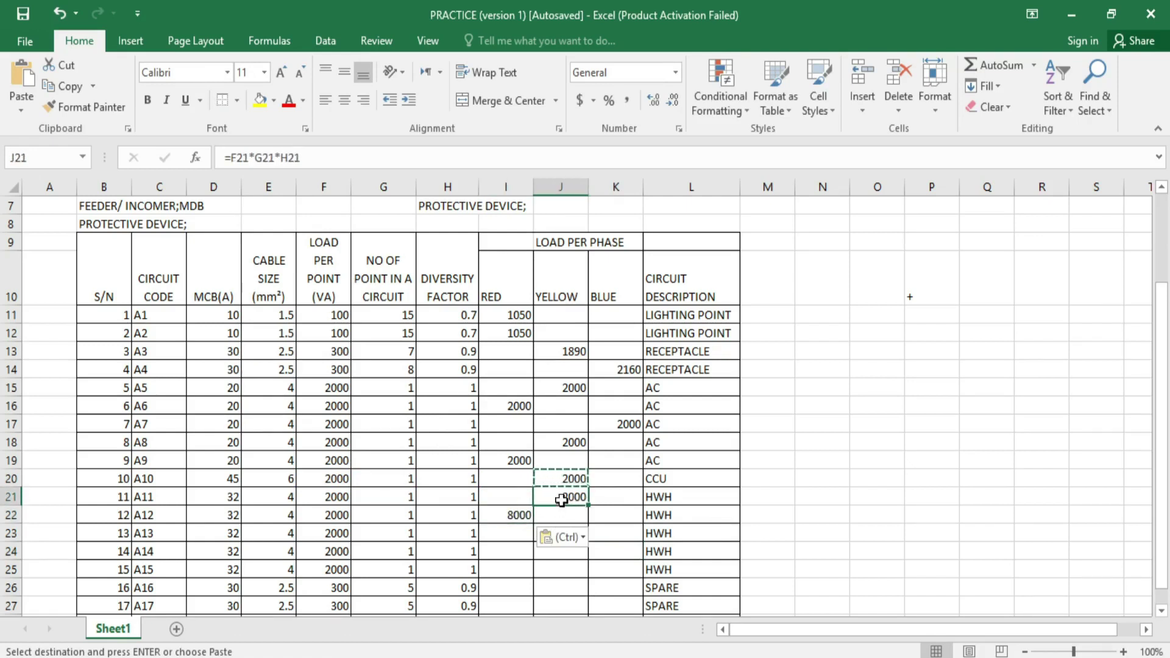
click(514, 515)
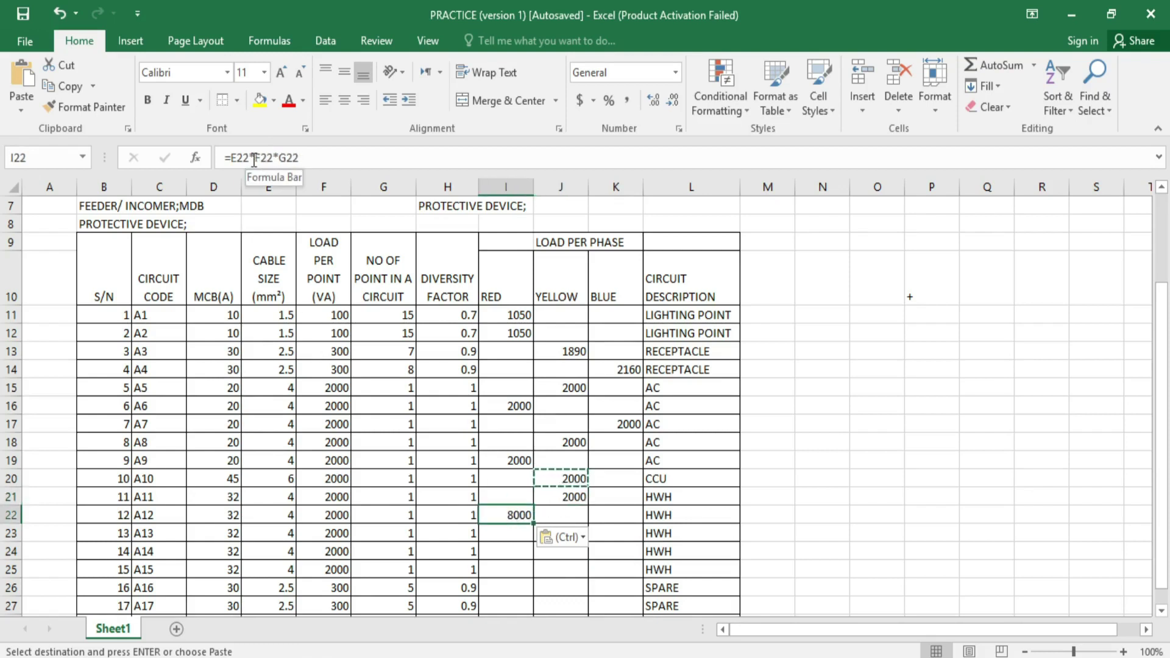
Step: Correct circuit A12's red-phase formula in cell I22 to =F22*G22*H22
click(235, 157)
key(BackSpace)
text(F)
key(Right)
key(Right)
key(Right)
key(Right)
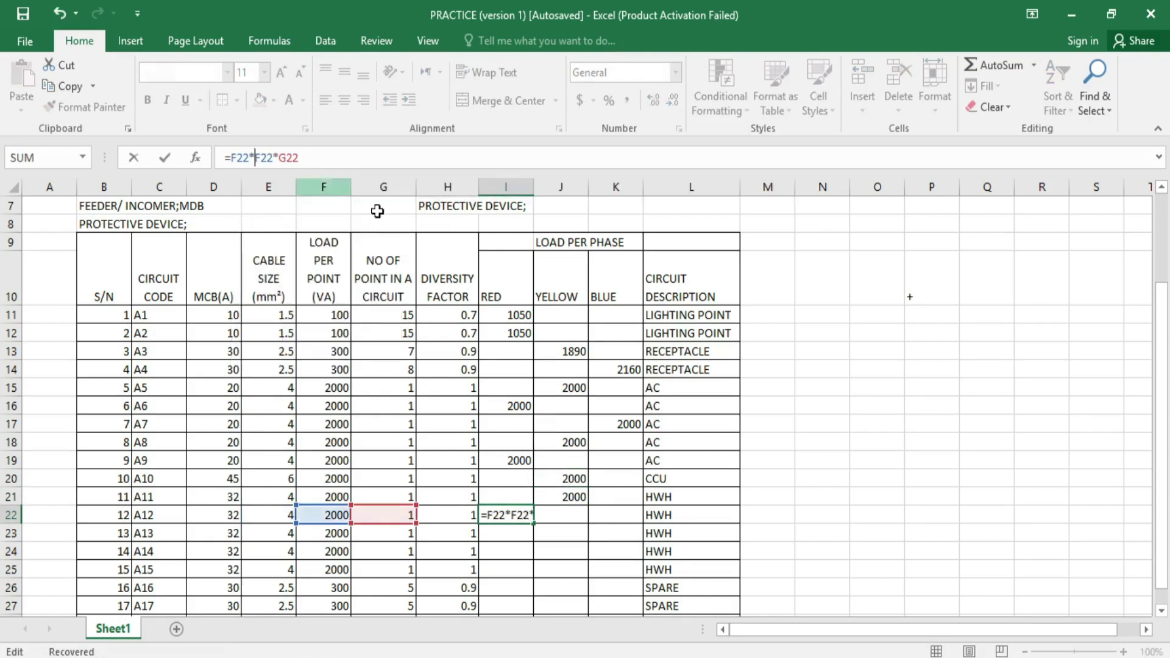
key(BackSpace)
text(G)
key(Right)
key(Right)
key(Right)
key(Right)
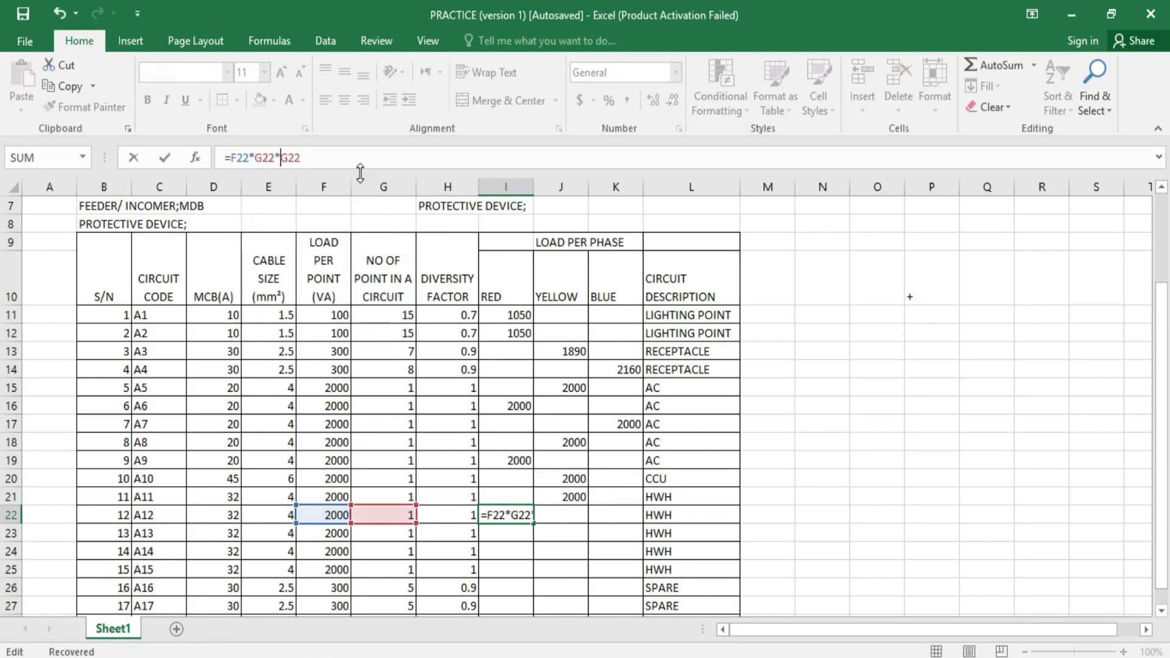
key(BackSpace)
text(H)
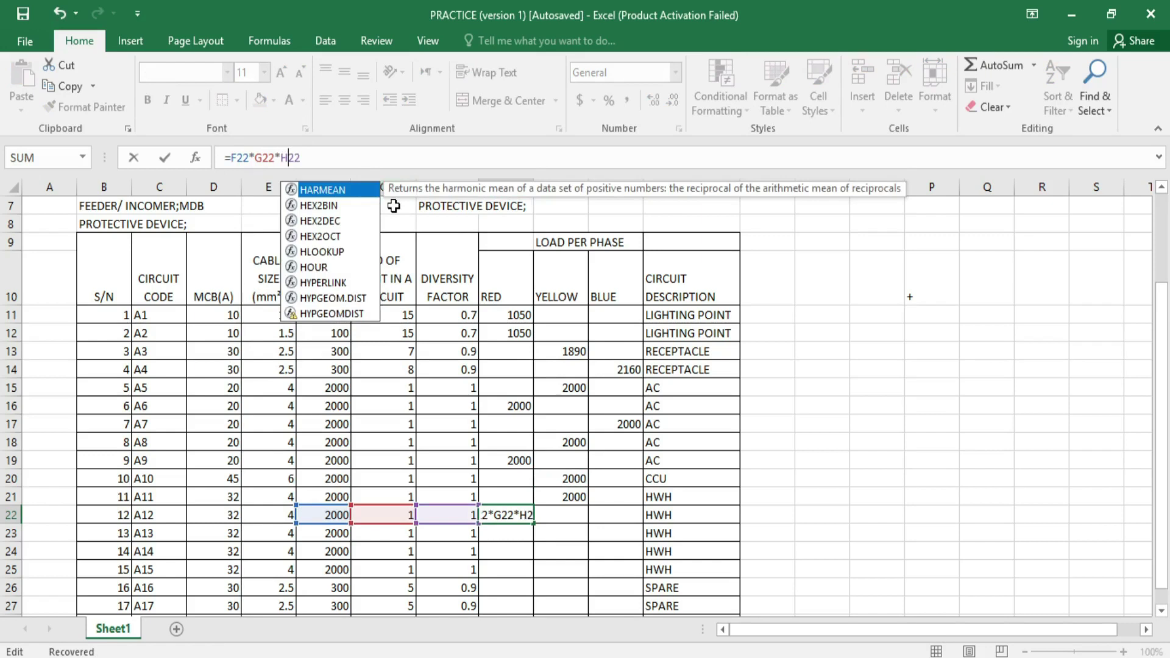
key(Return)
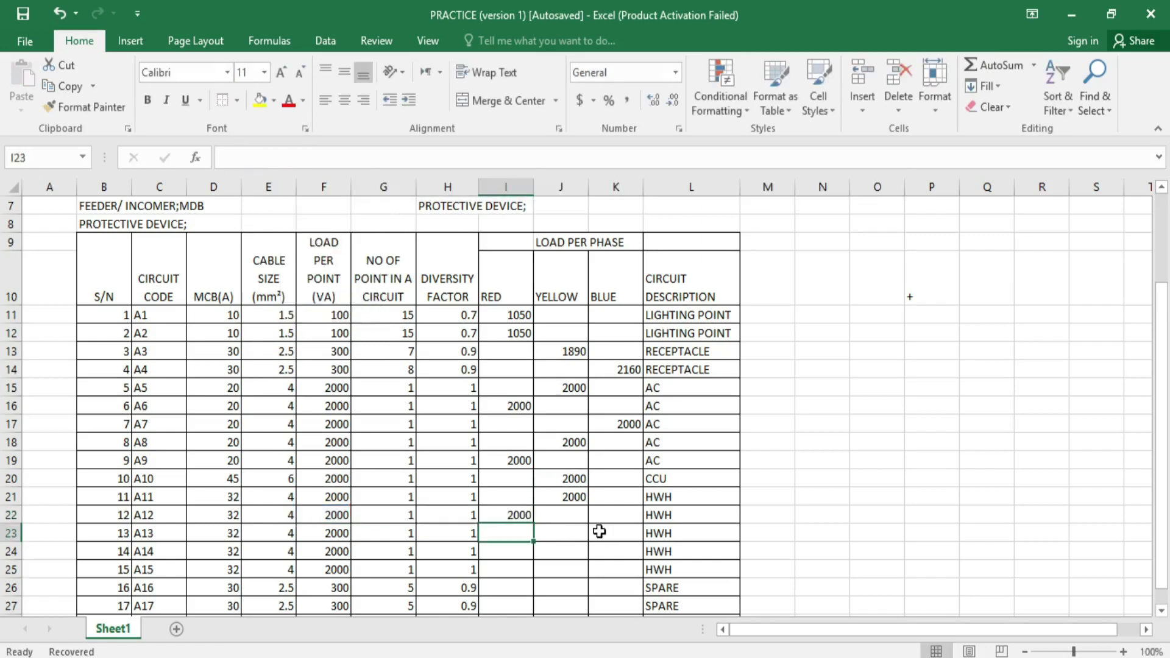
Step: Paste the load formula into blue-phase cell K23 for HWH circuit A13 and change it to =F23*G23*H23
click(603, 530)
text(=F21*G21*H23)
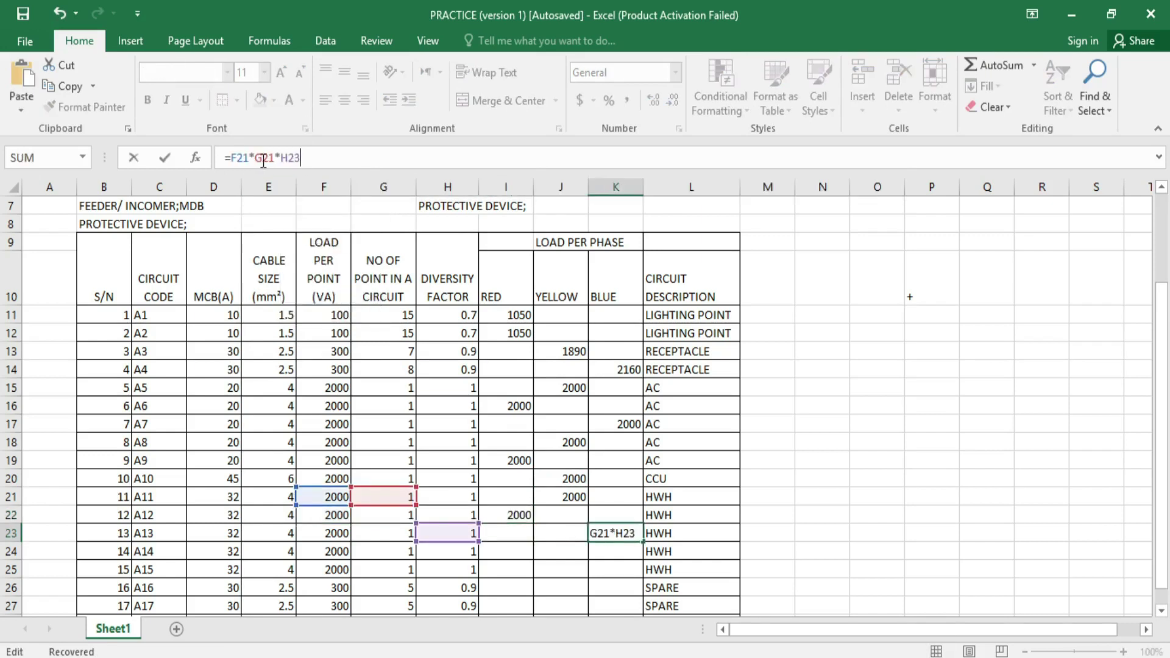
key(Delete)
text(3)
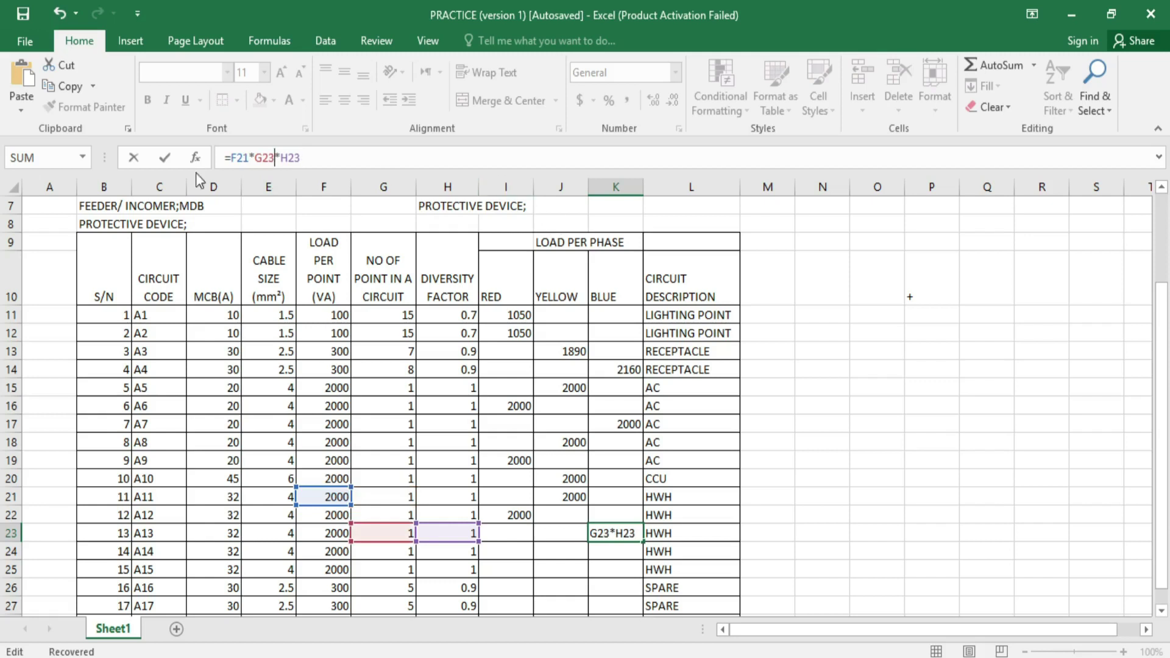
click(247, 158)
key(Delete)
text(3)
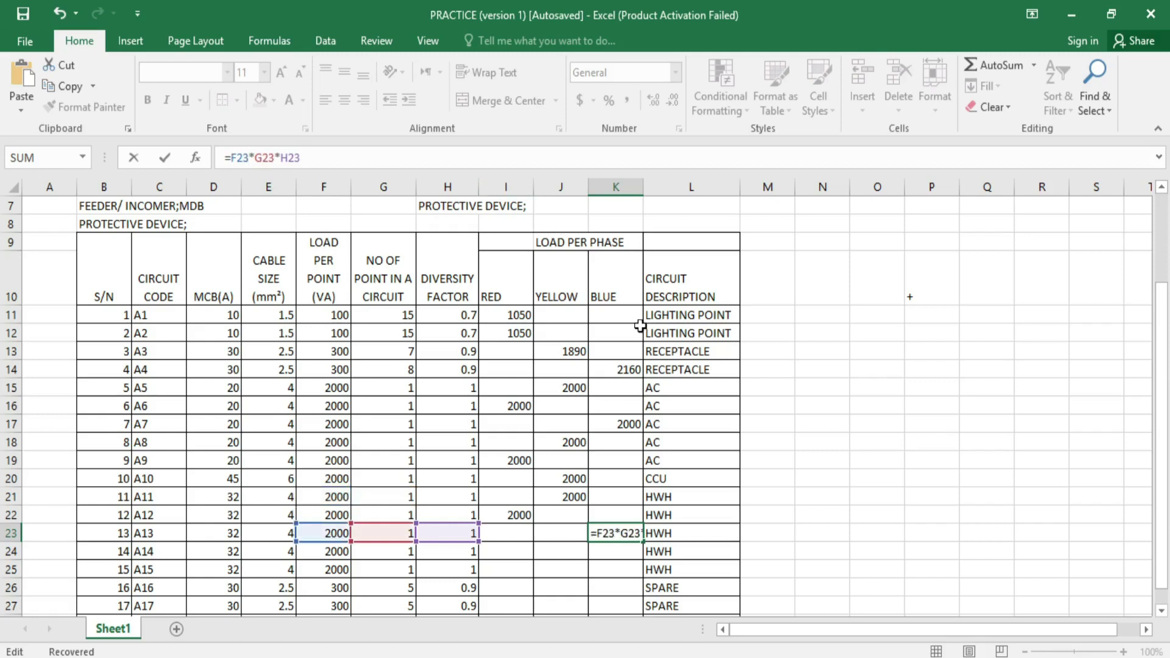
key(Return)
Step: Paste the load formula into yellow-phase cell J24 for HWH circuit A14 and change it to =F24*G24*H24
click(562, 550)
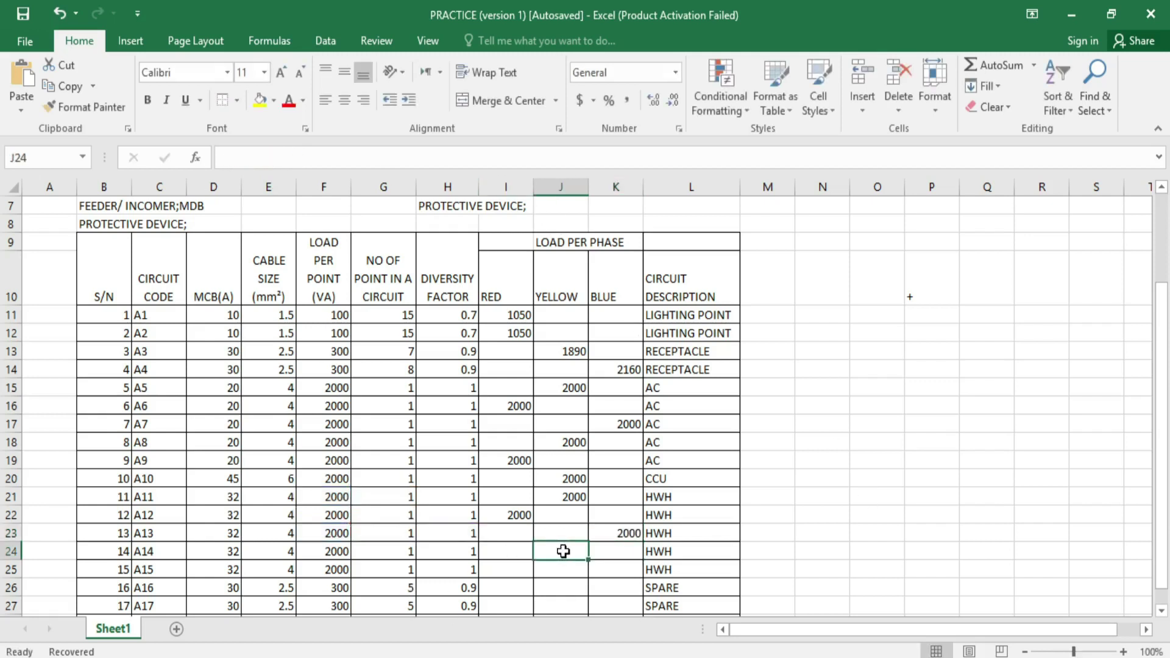
key(ctrl+v)
key(F2)
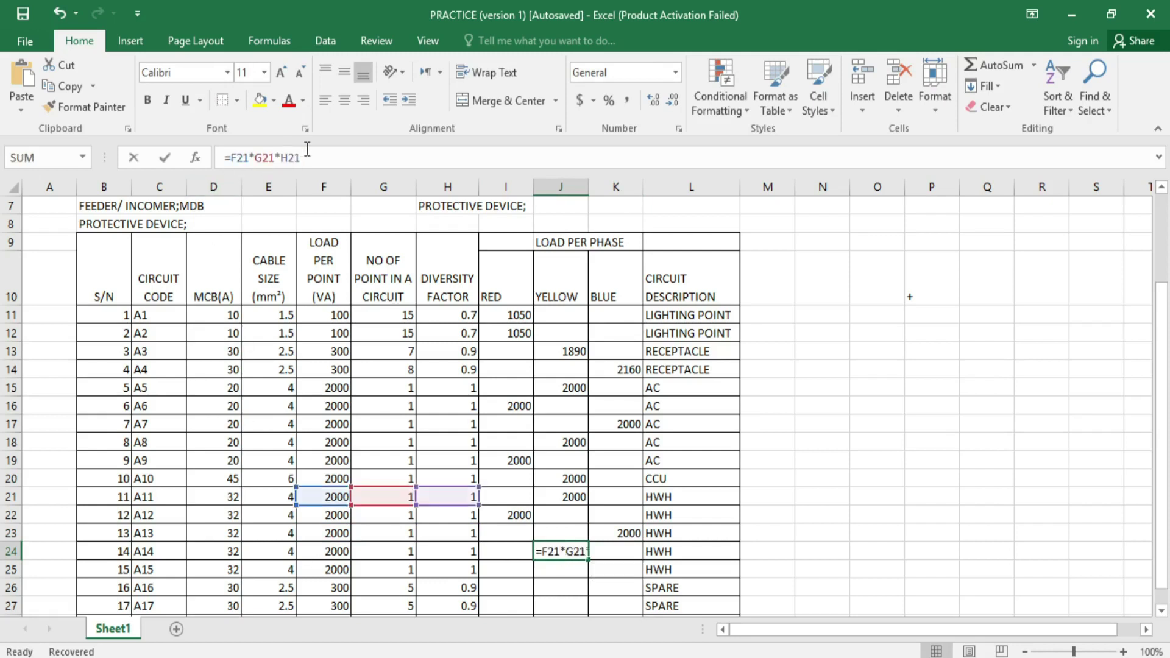
key(BackSpace)
text(4)
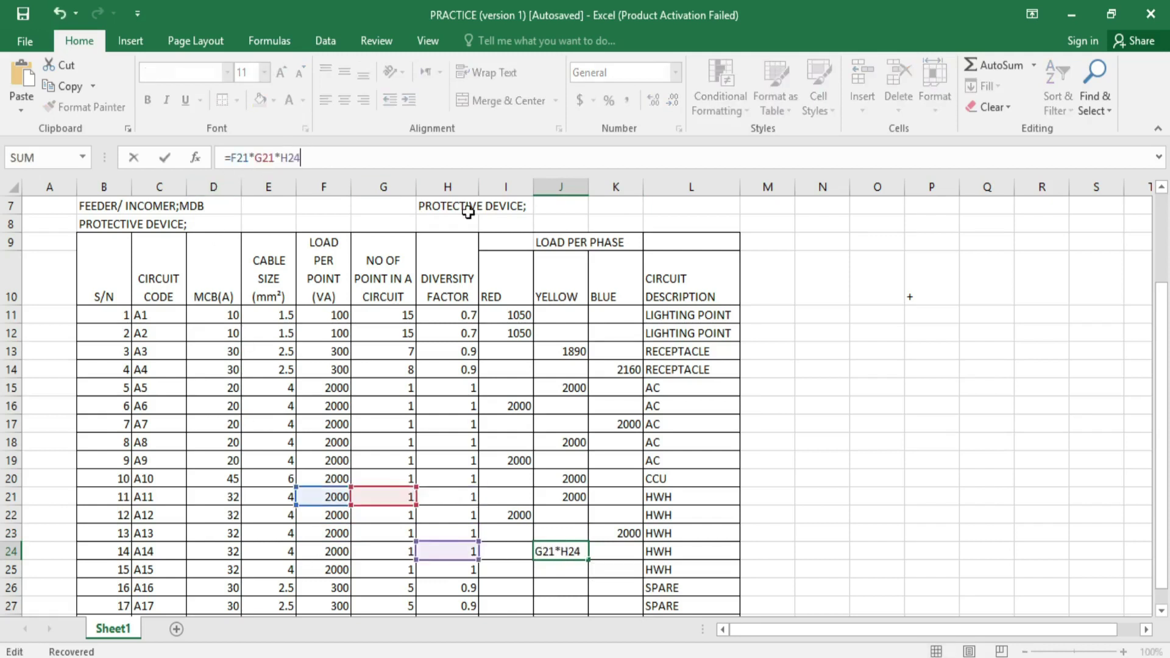
click(265, 157)
key(Delete)
key(Delete)
text(24)
click(242, 159)
key(Delete)
text(4)
key(Return)
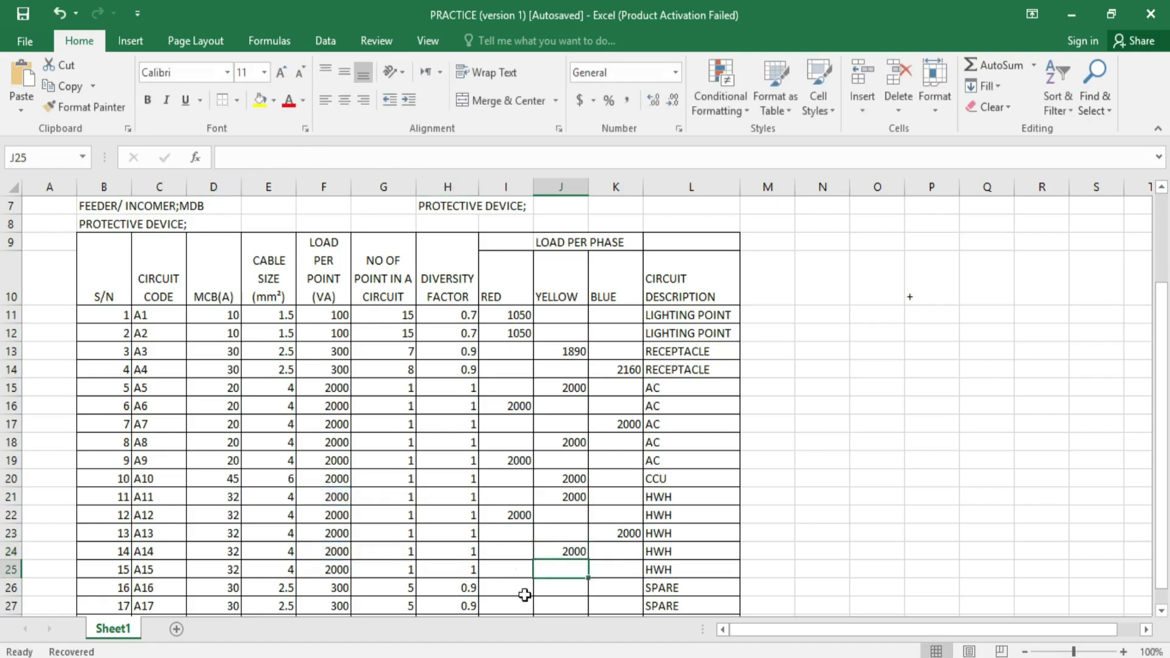
Step: Paste the load formula into red-phase cell I25 for HWH circuit A15 and change it to =F25*G25*H25
click(519, 567)
text(=F21*G21*H21)
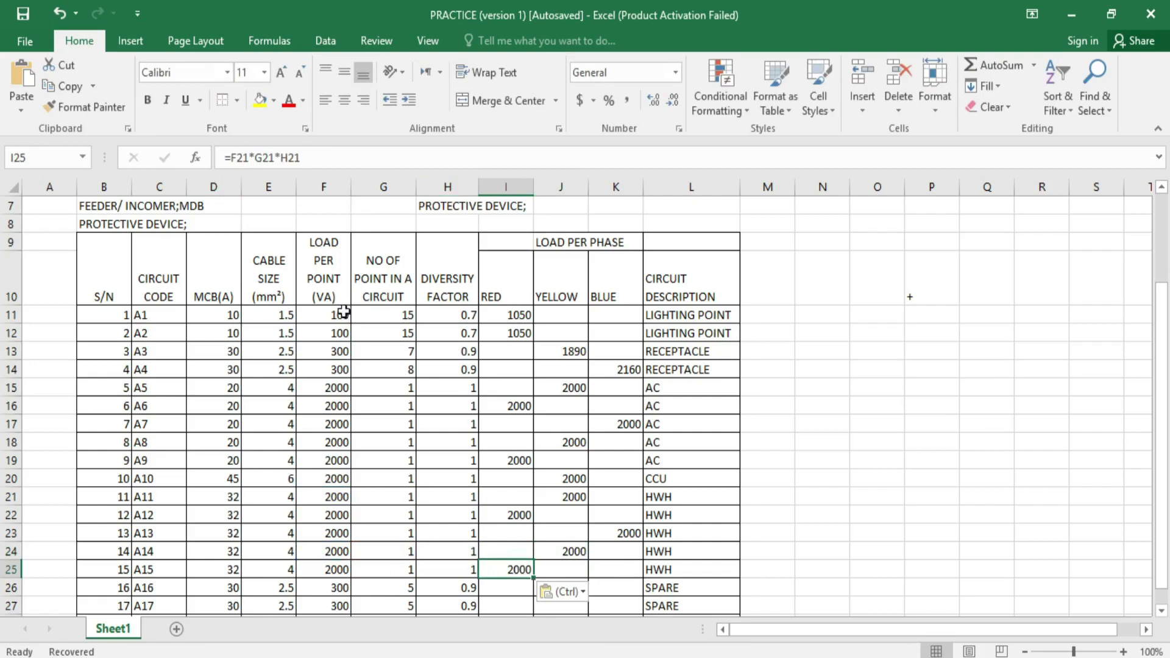
click(315, 158)
key(BackSpace)
text(5)
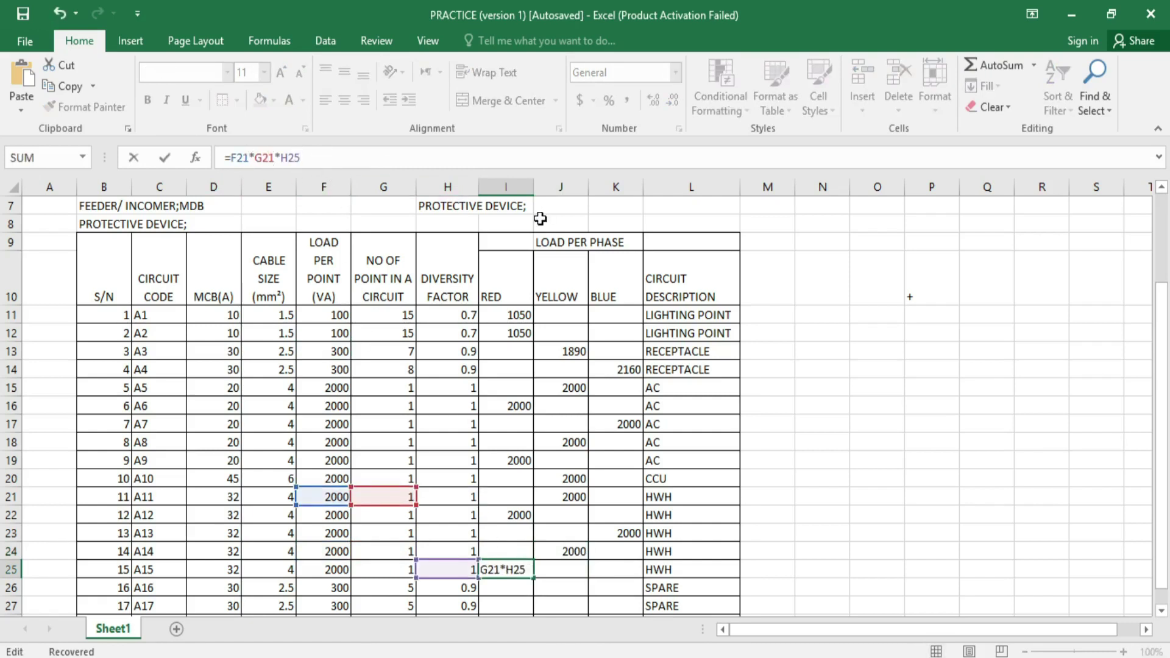
key(Left)
key(Left)
key(Left)
key(Left)
key(BackSpace)
text(5*G2)
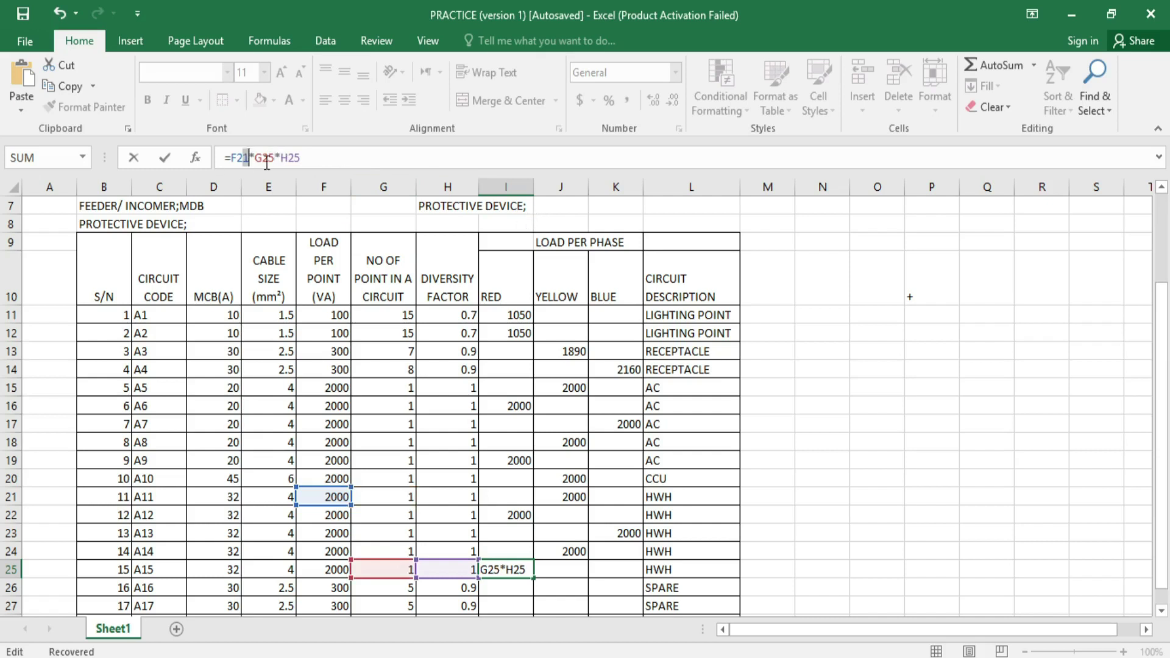
text(5)
key(Return)
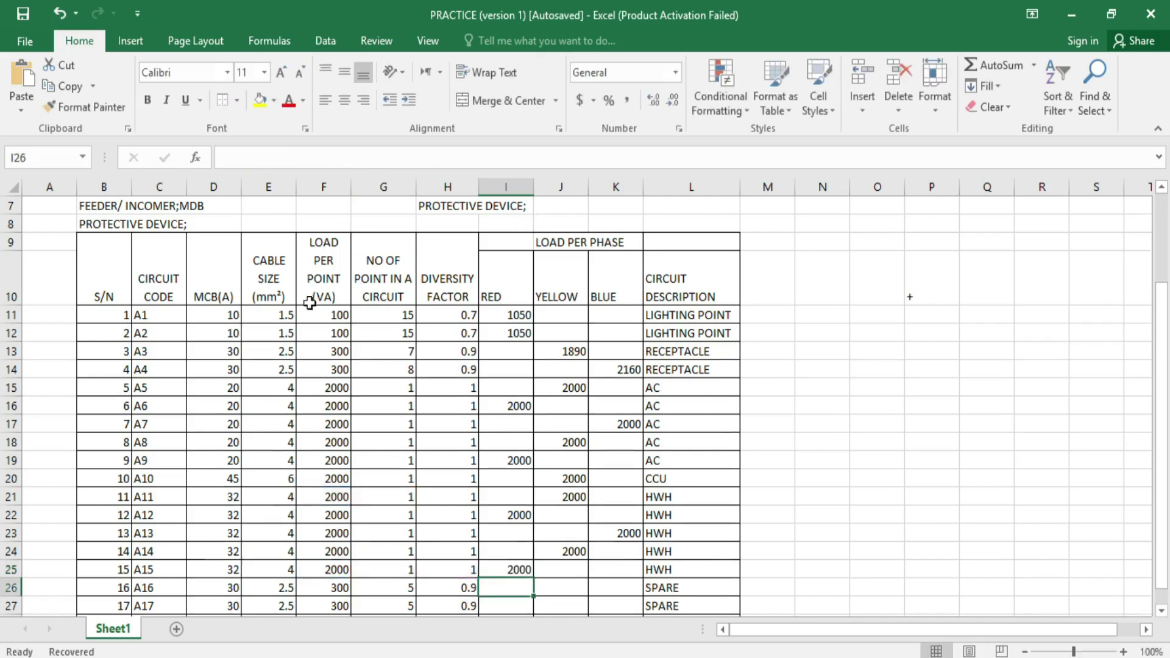
Step: Paste the load formula into yellow-phase cell J26 for spare circuit A16 and change it to =F26*G26*H26
scroll(449, 439, down, 1)
scroll(568, 548, down, 1)
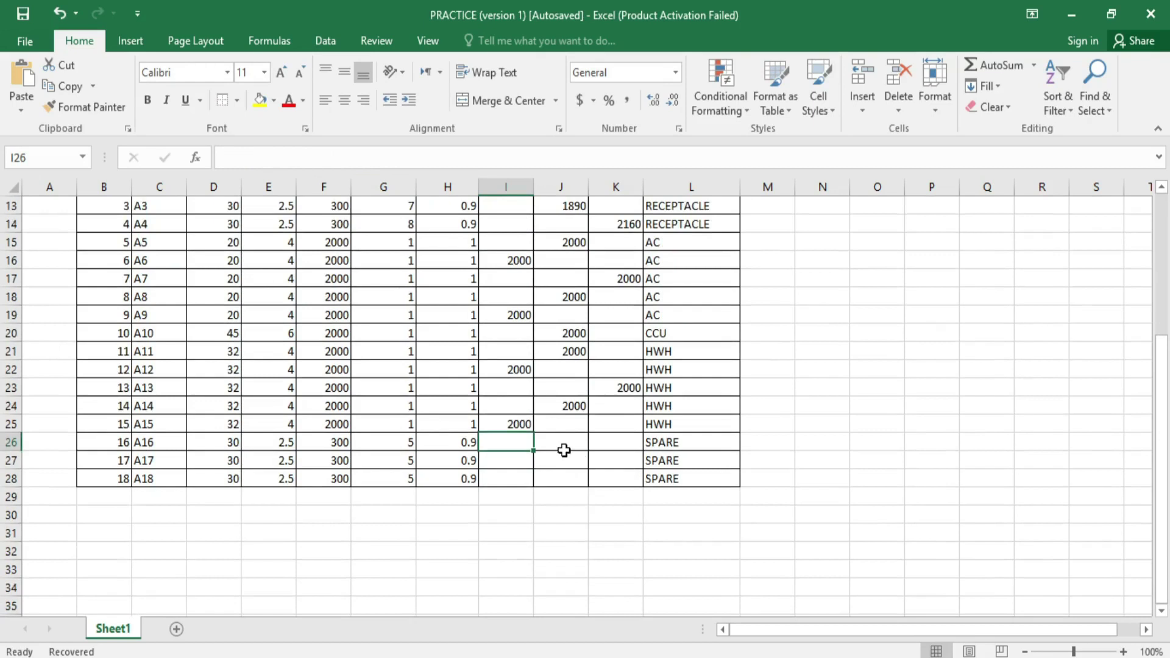
click(570, 441)
text(=F21*G21*H21)
scroll(447, 378, up, 2)
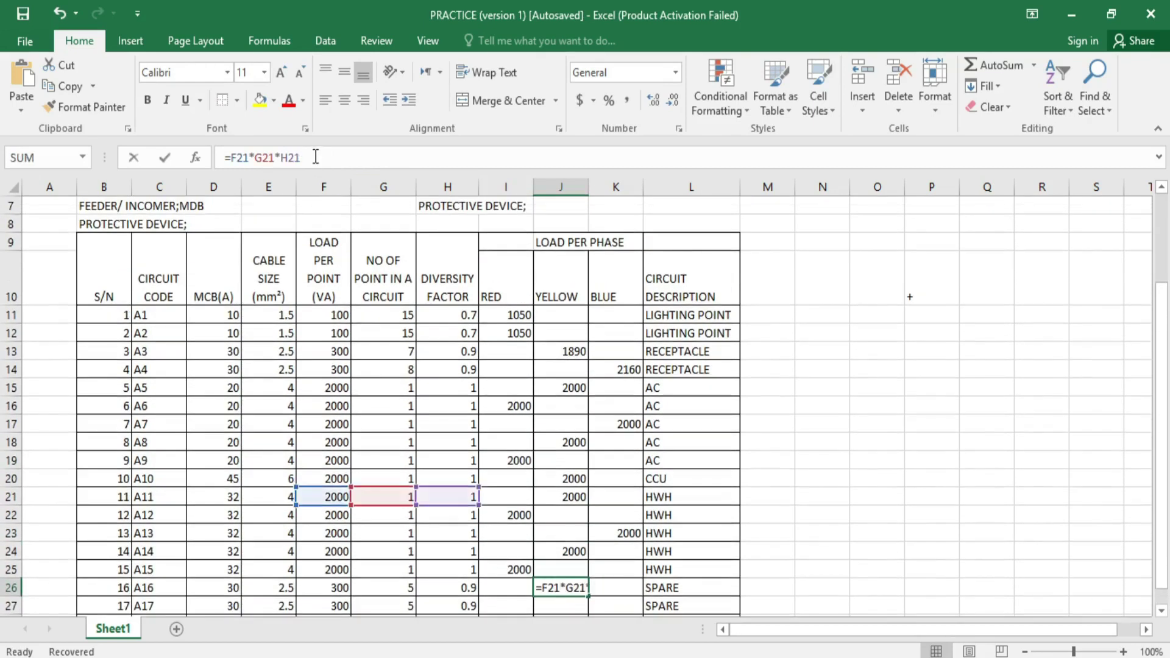
click(315, 161)
key(BackSpace)
text(6)
key(BackSpace)
text(6)
key(Left)
key(Left)
key(Left)
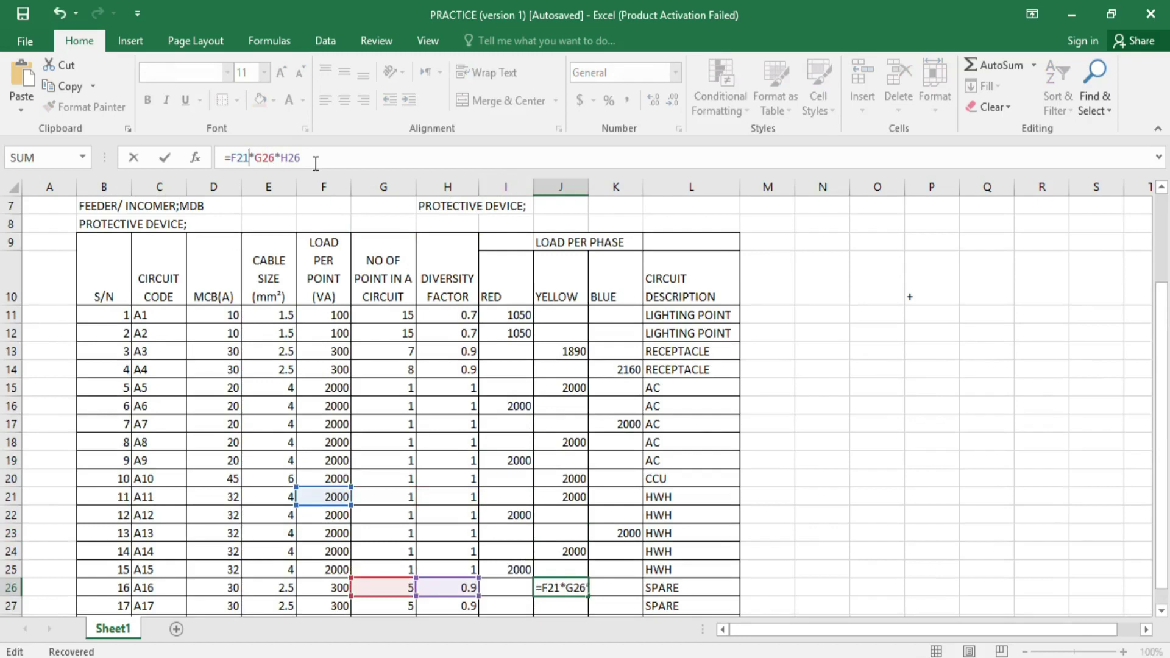
key(BackSpace)
text(6)
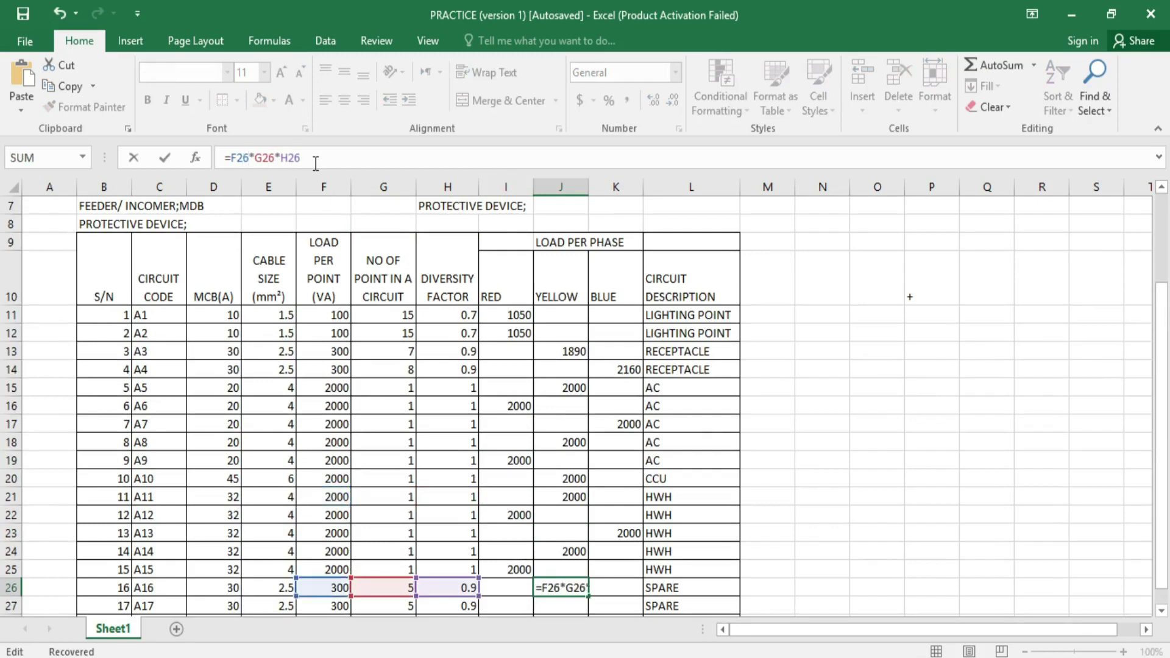
key(Return)
Step: Paste the load formula into blue-phase cell K27 for spare circuit A17 and change it to =F27*G27*H27
scroll(635, 331, down, 1)
click(611, 551)
text(=F21*G21*H21)
click(333, 162)
key(BackSpace)
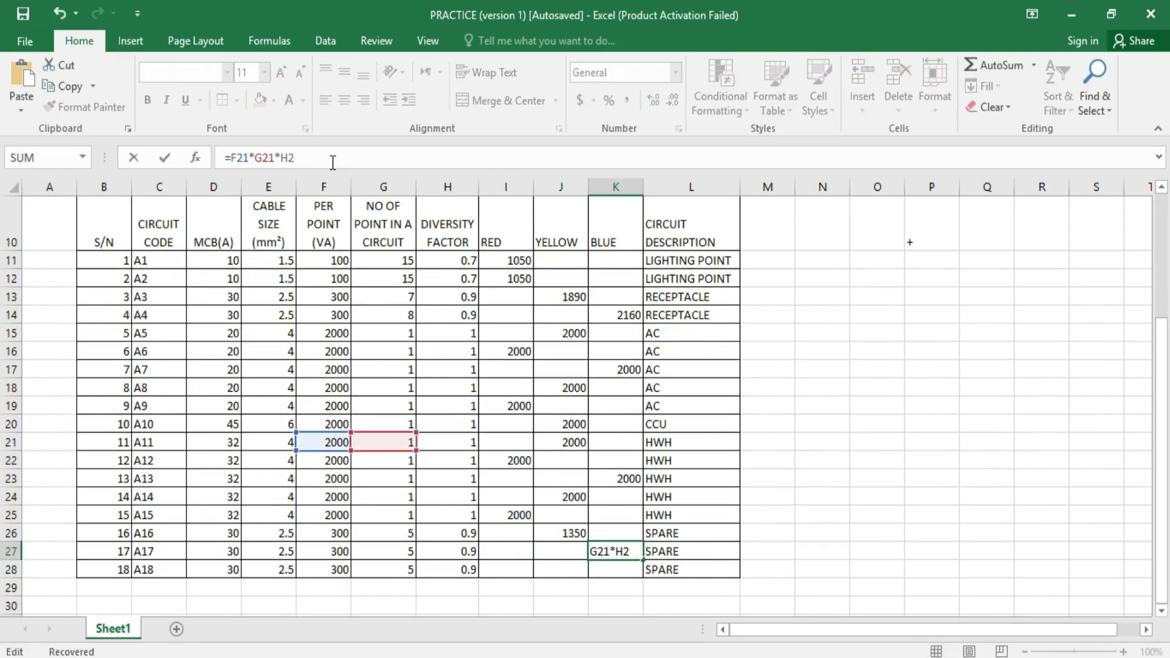
text(7)
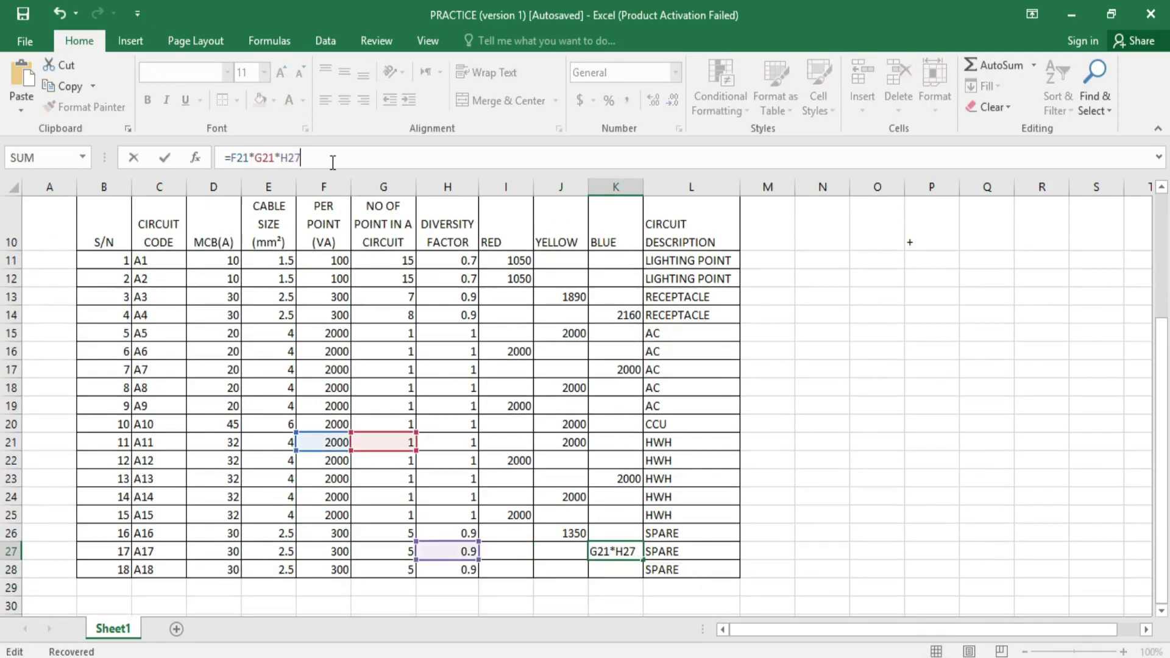
click(269, 157)
key(BackSpace)
text(7)
click(248, 160)
key(BackSpace)
text(7)
key(Return)
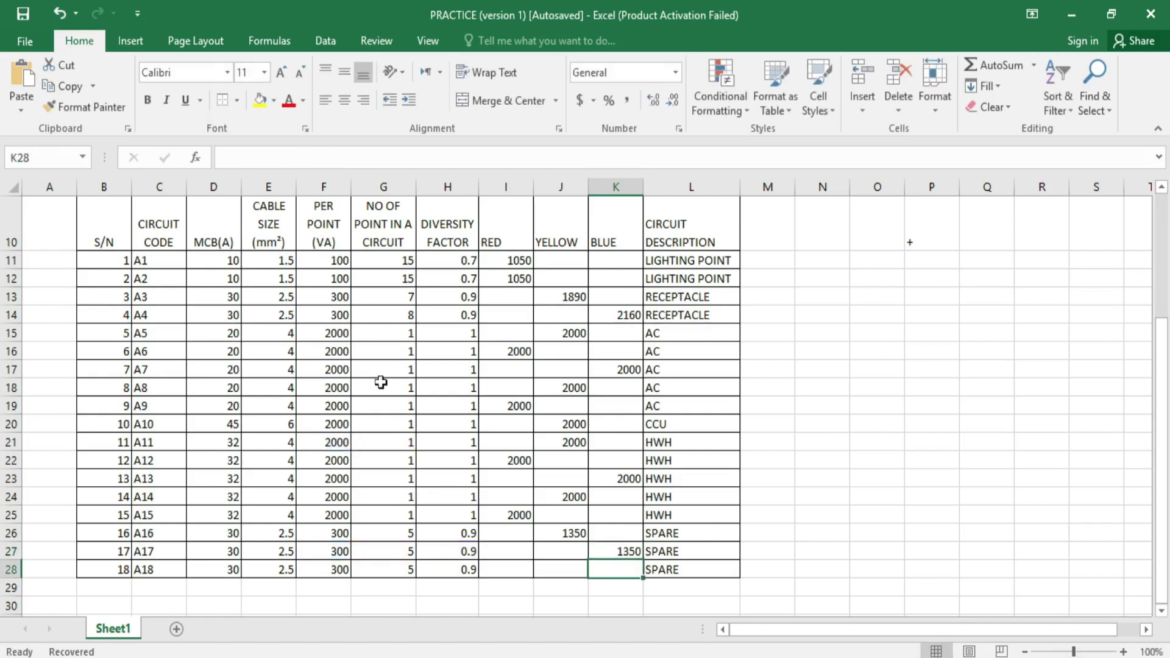
Step: Paste the load formula into red-phase cell I28 for spare circuit A18 and change it to =F28*G28*H28
click(500, 573)
text(=F21*G21*H21)
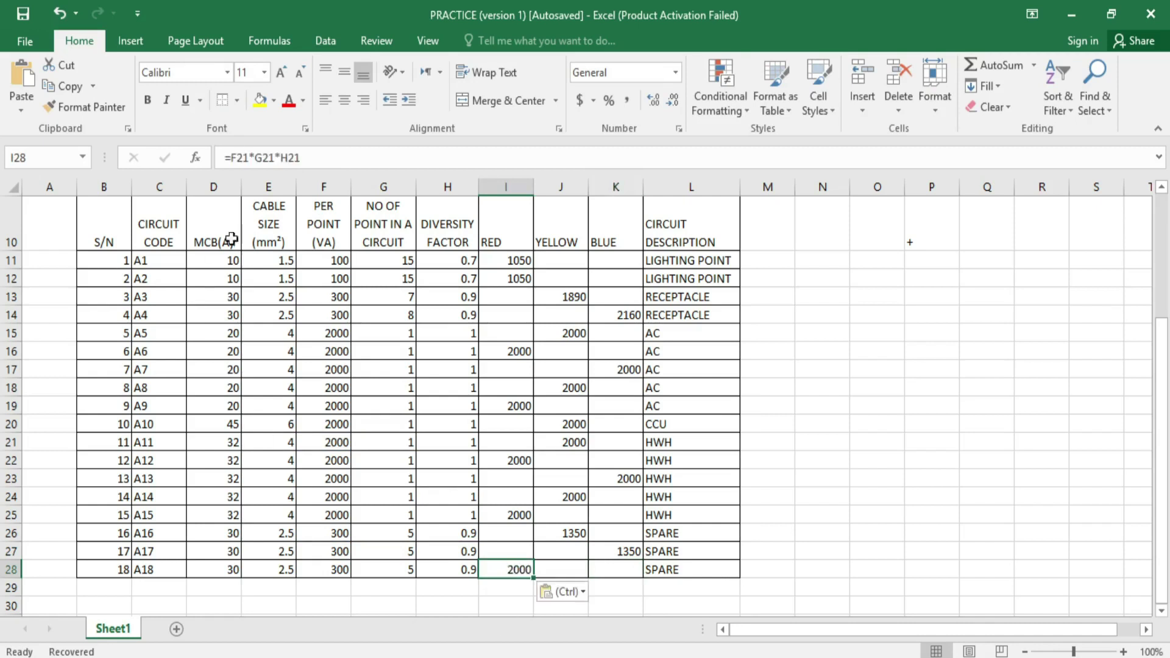
click(317, 160)
key(BackSpace)
text(8)
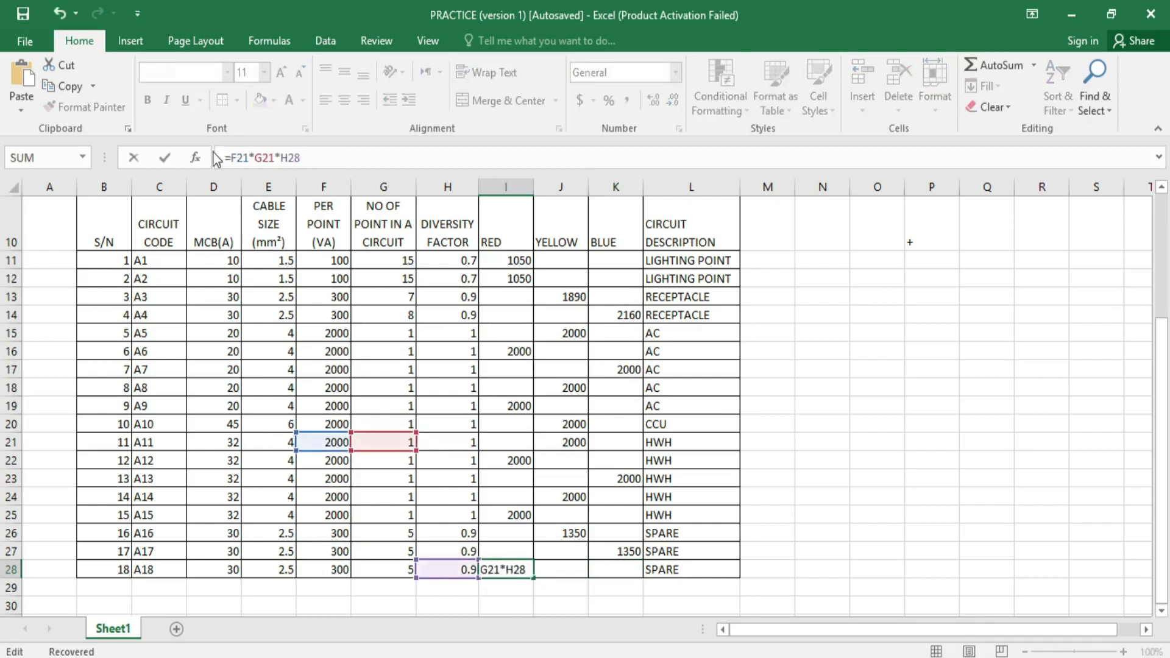
key(BackSpace)
text(8)
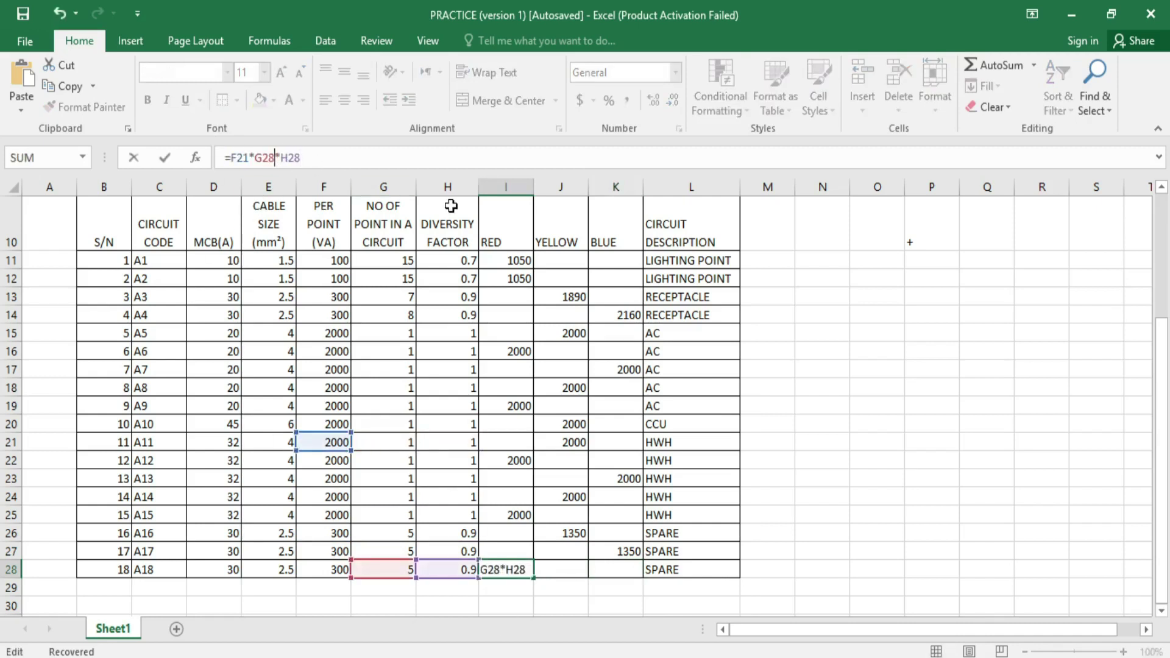
key(BackSpace)
text(8)
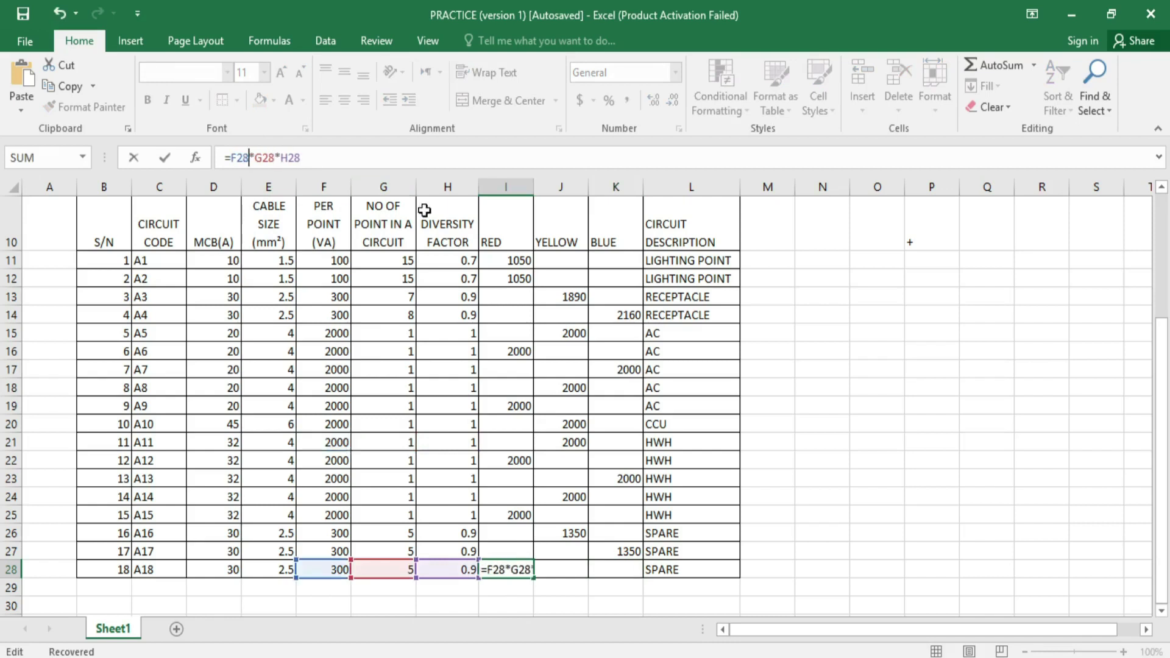
key(Return)
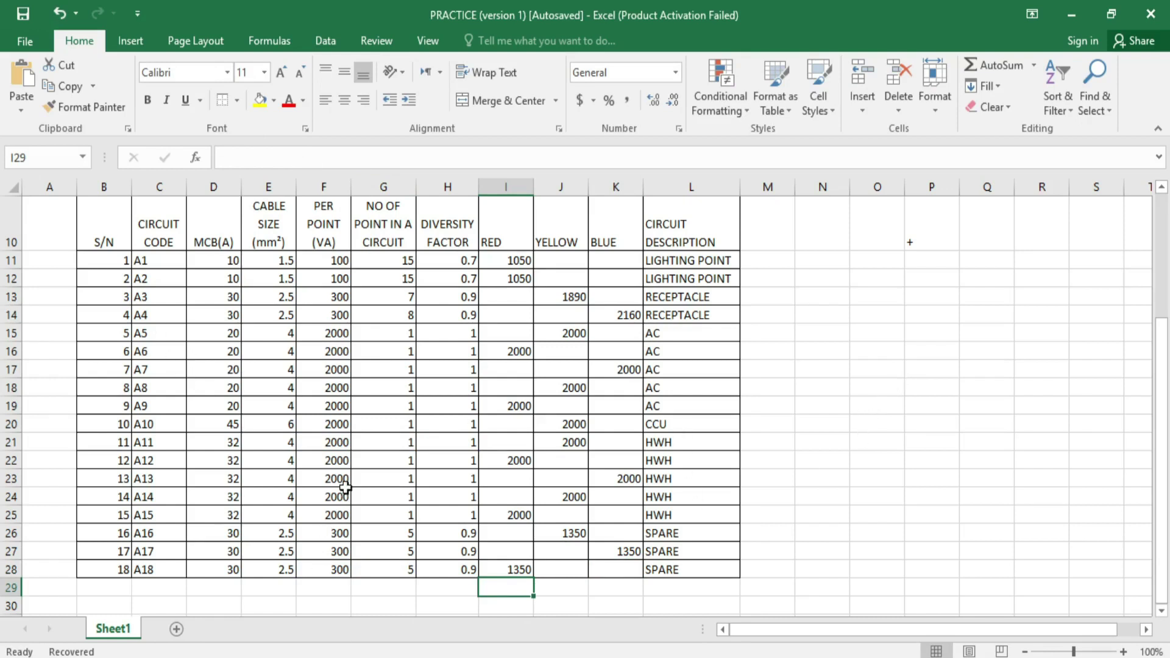
Step: Enter the label TOTAL LOAD PER PHASE in cell F29 below the circuit table
scroll(339, 483, down, 1)
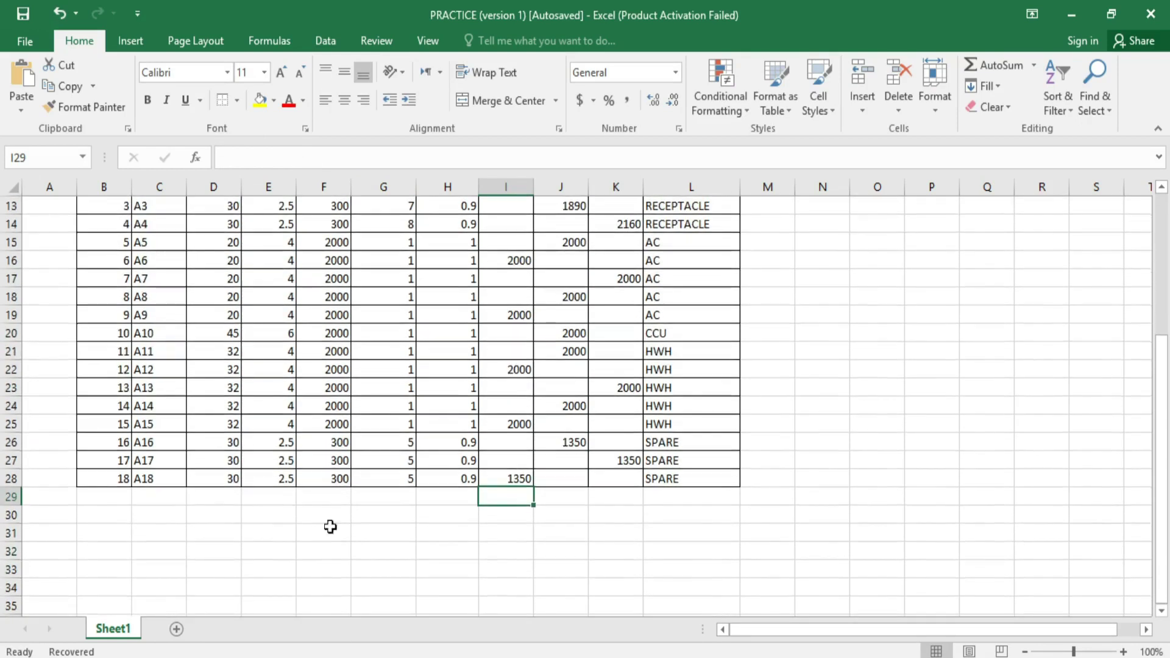
click(318, 494)
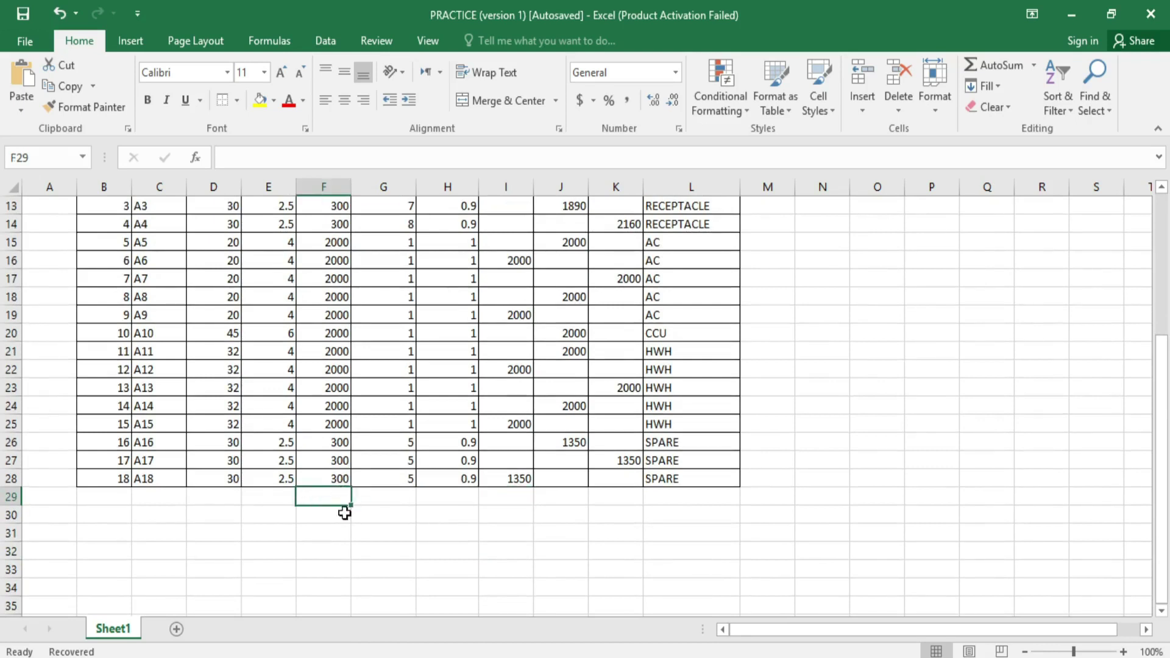
text(TOTAL LOAD PE)
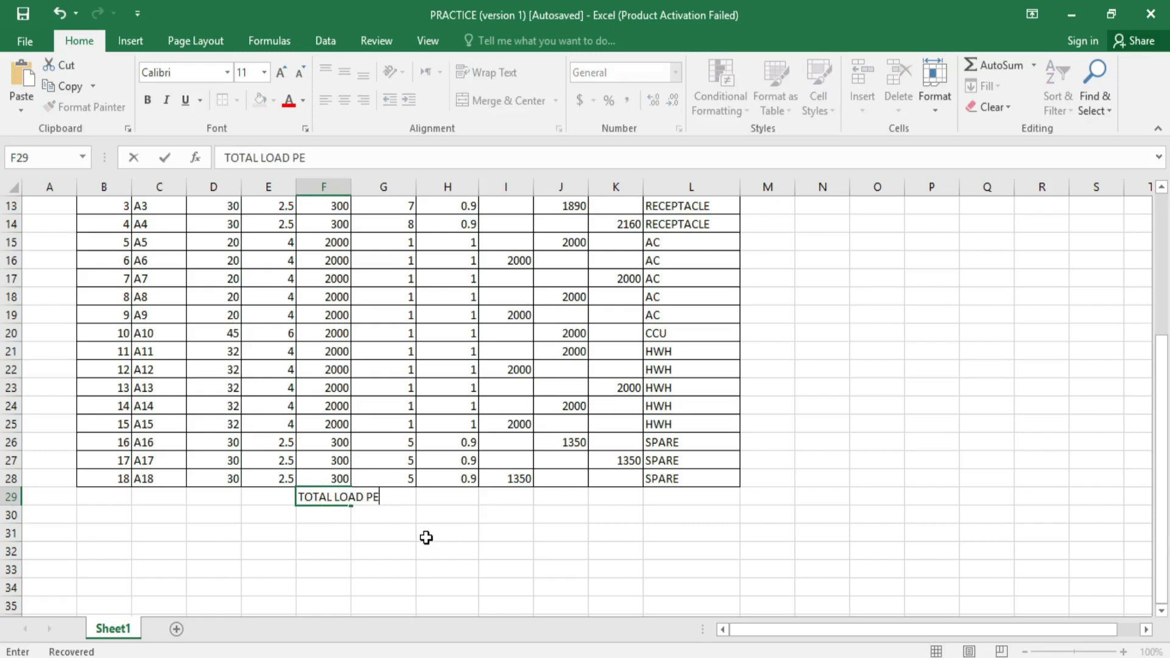
text(SE)
click(946, 328)
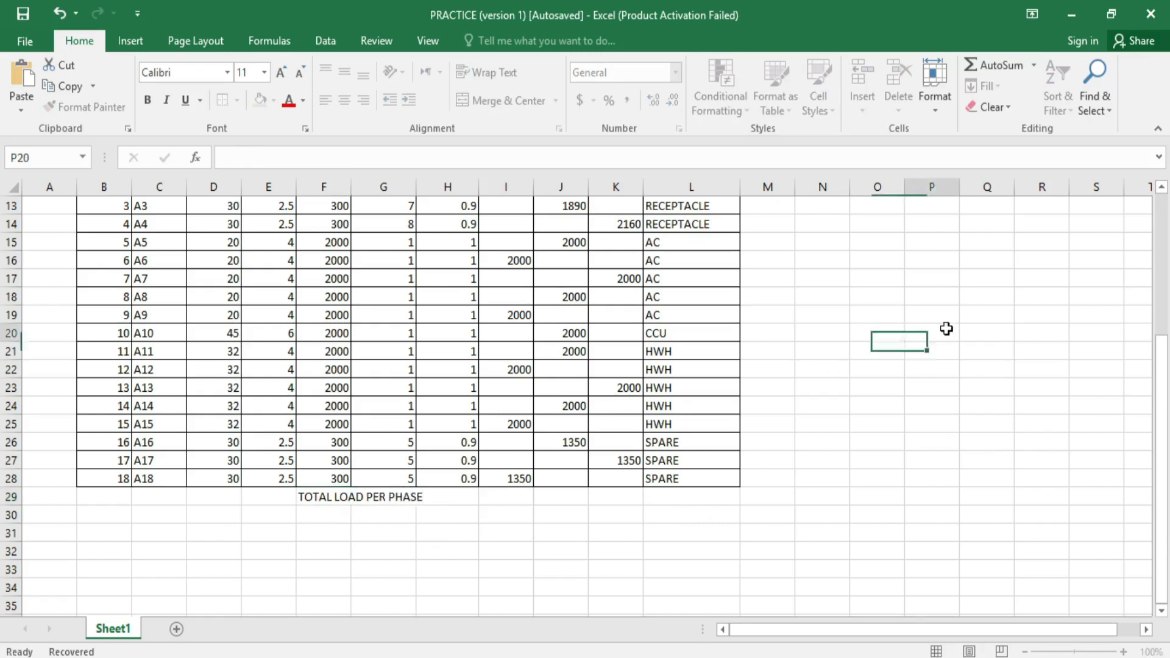
Step: Total the red-phase loads in cell I29 with the formula =SUM(I11:I28)
click(514, 498)
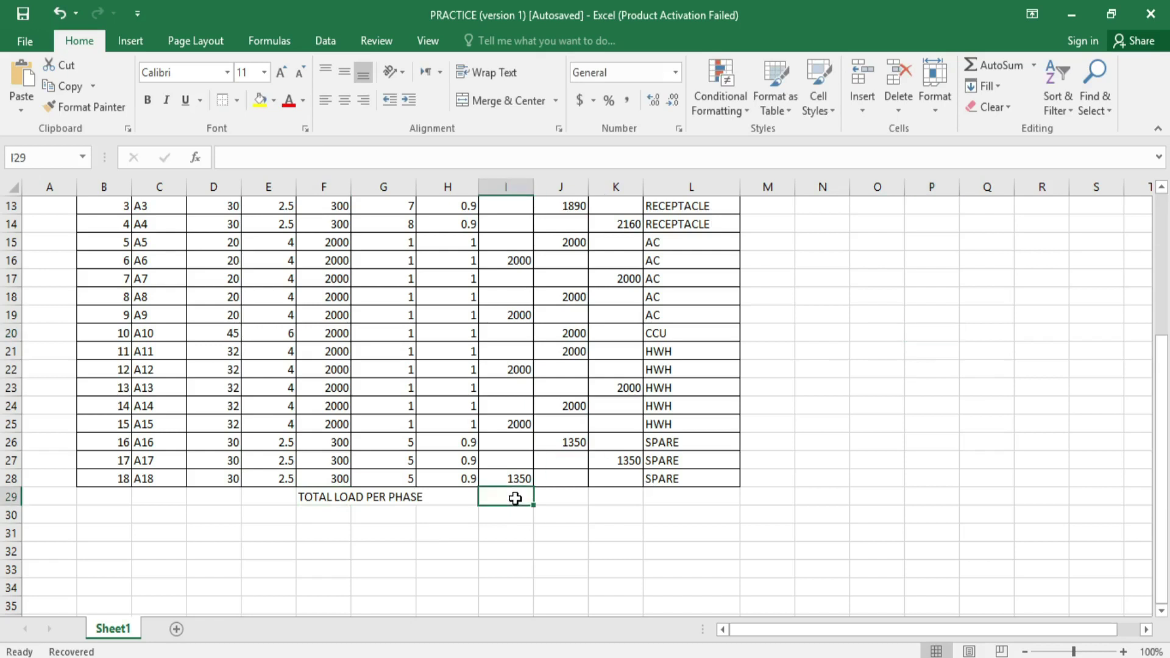
click(572, 500)
click(646, 498)
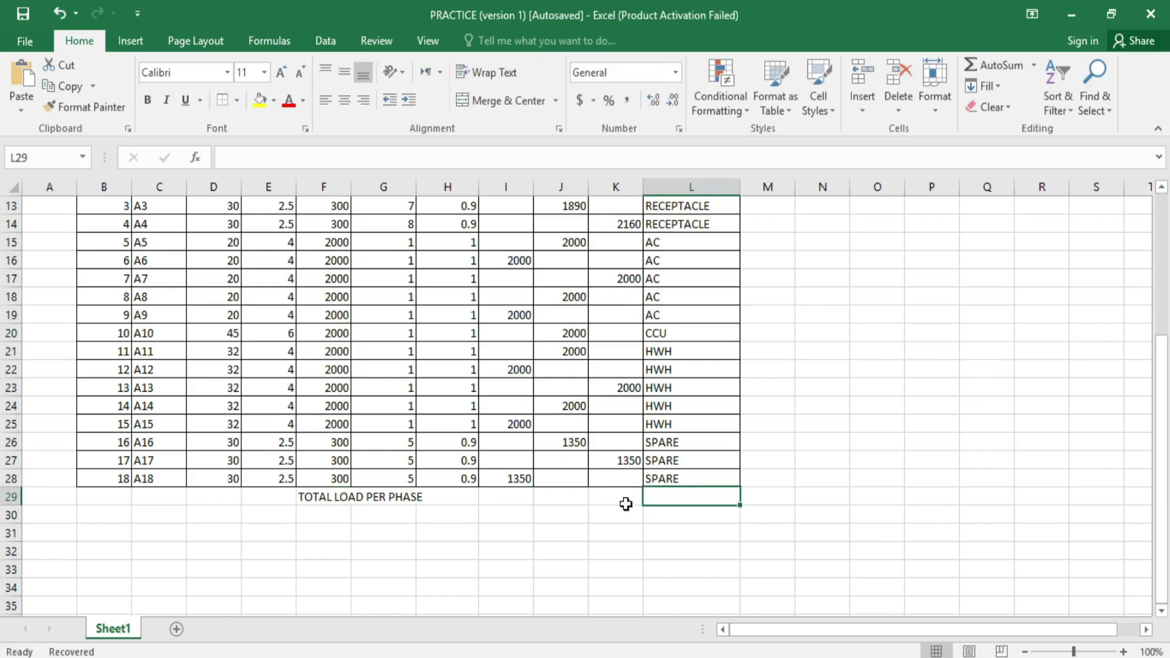
click(620, 500)
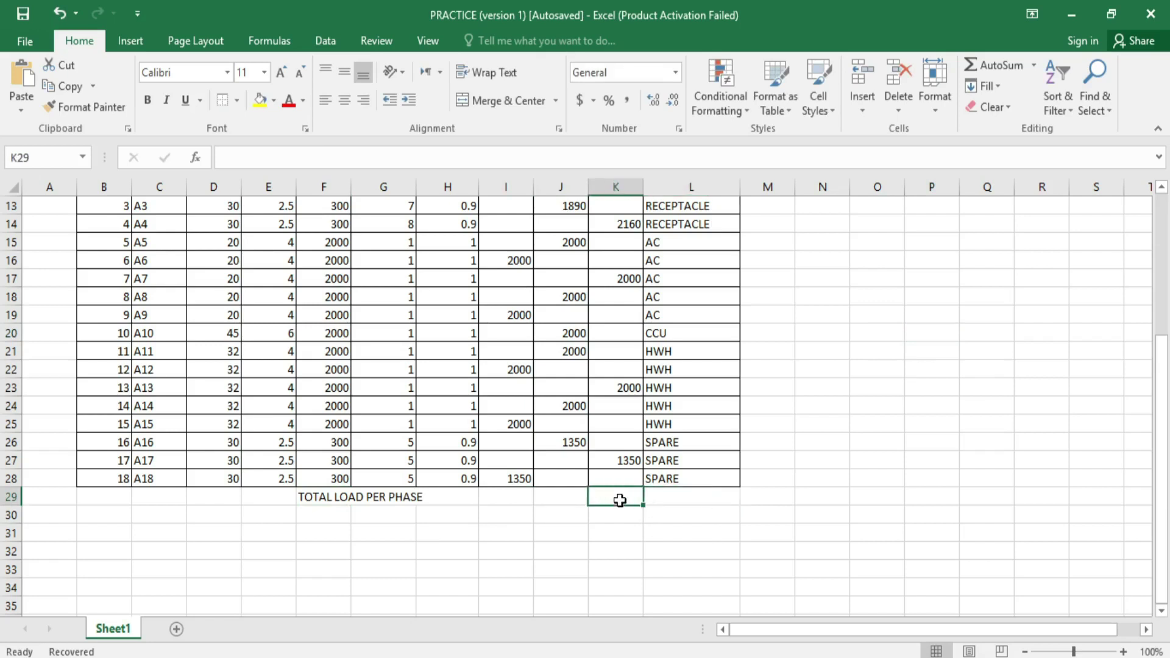
click(510, 497)
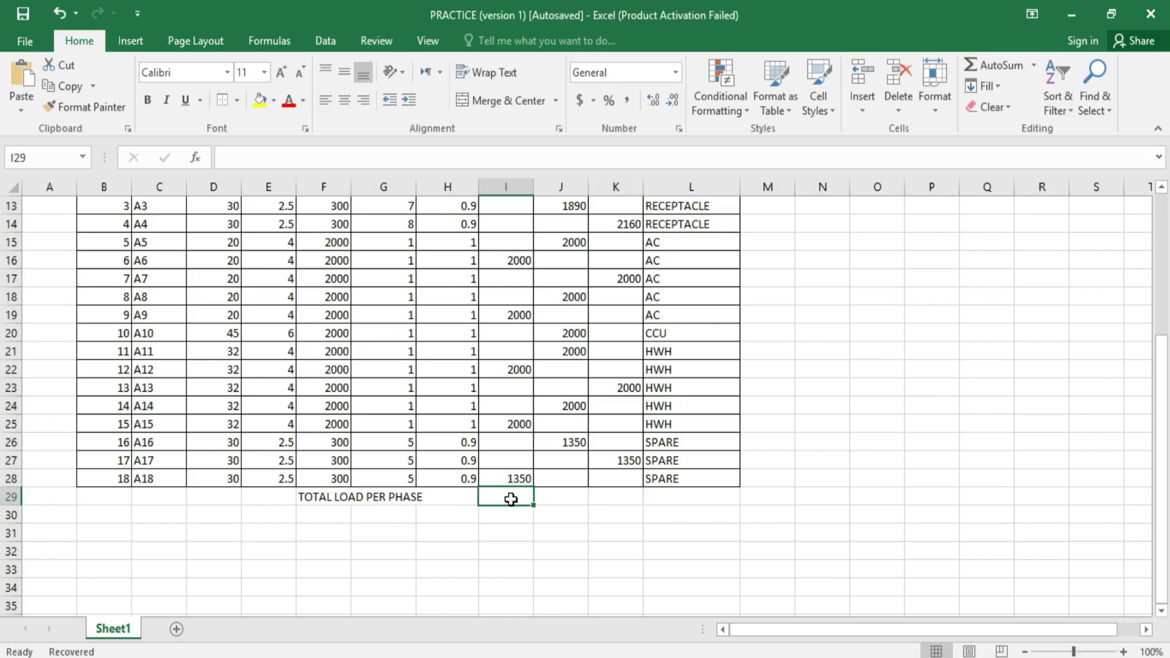
text(=)
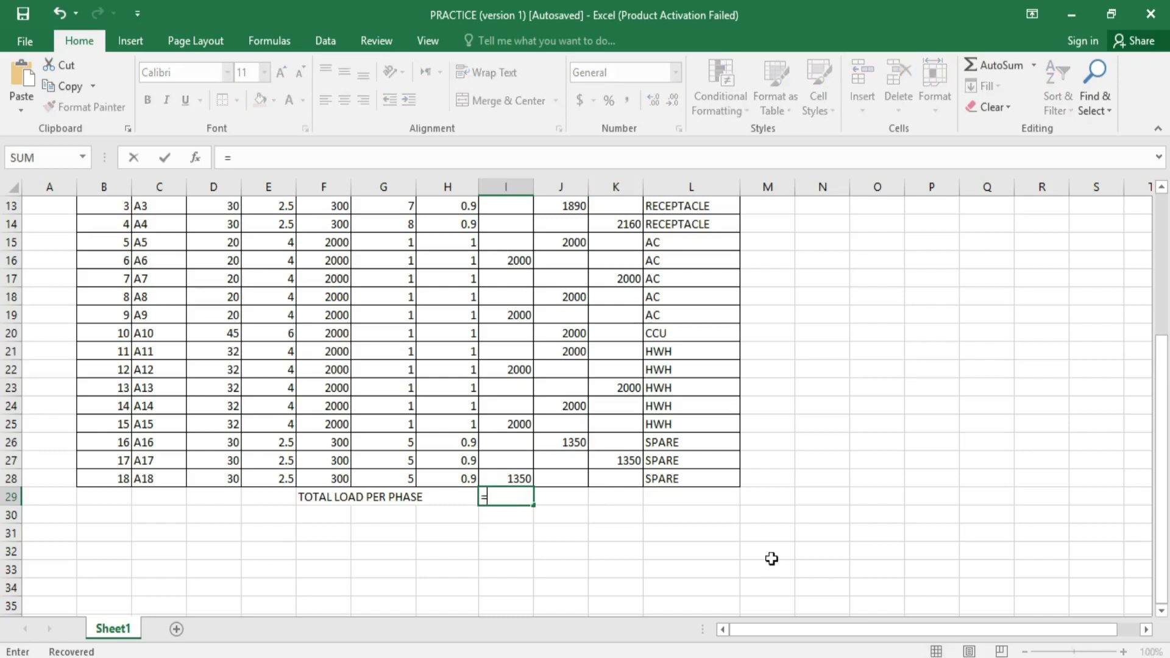
text(SUM)
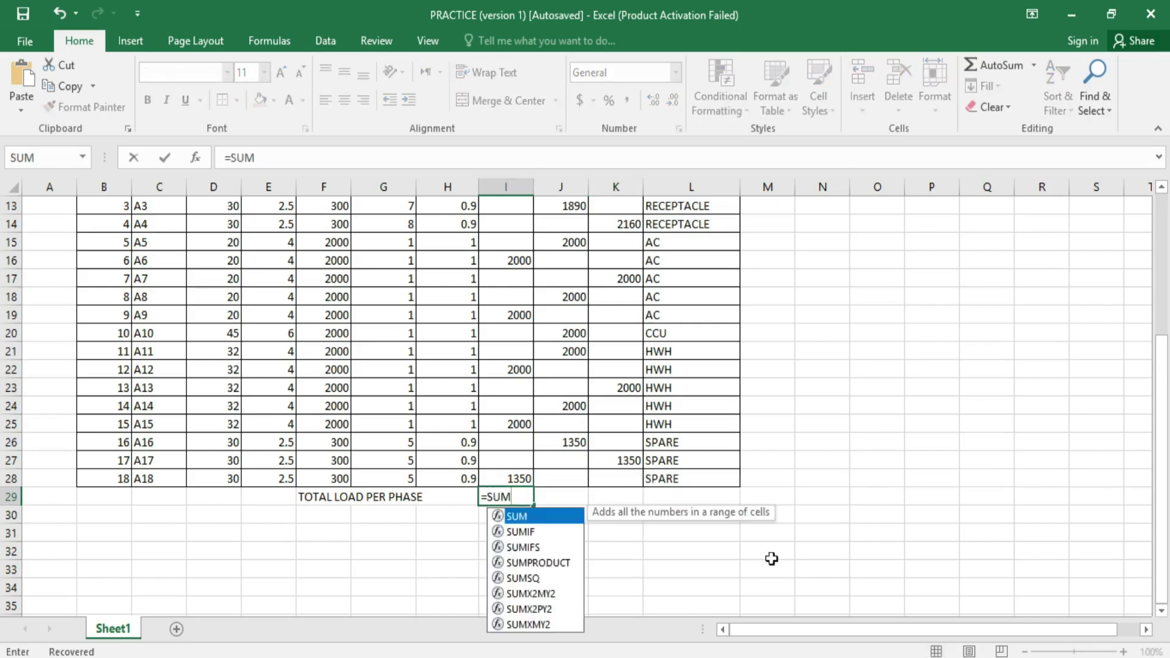
text(()
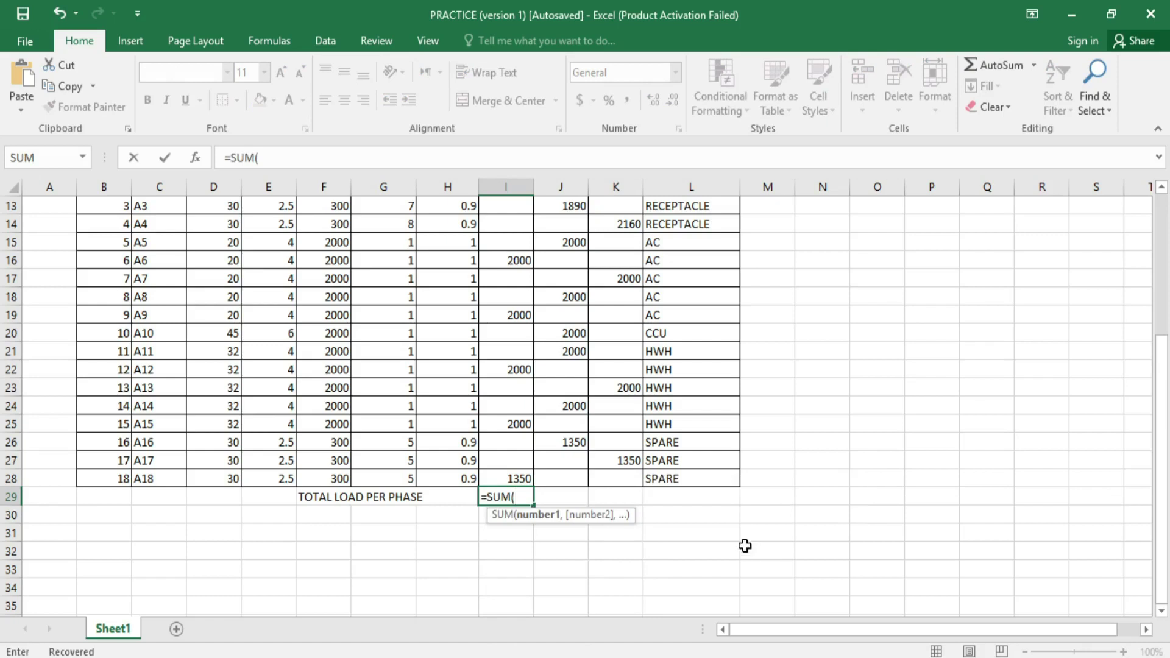
scroll(647, 505, up, 1)
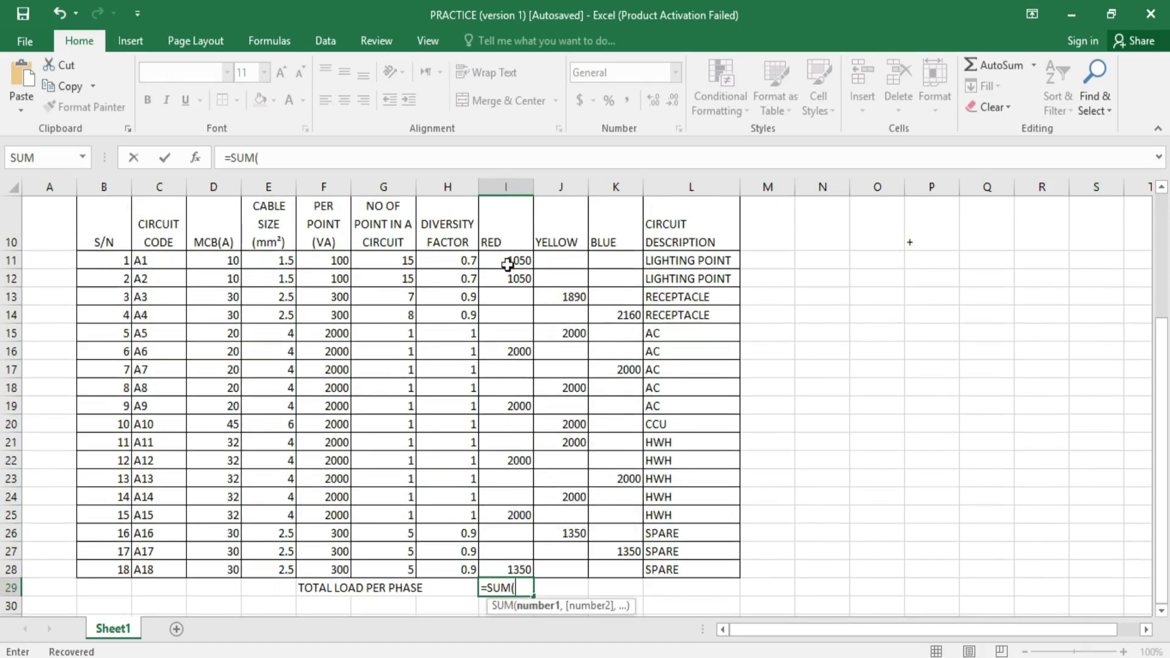
drag(509, 264, 514, 573)
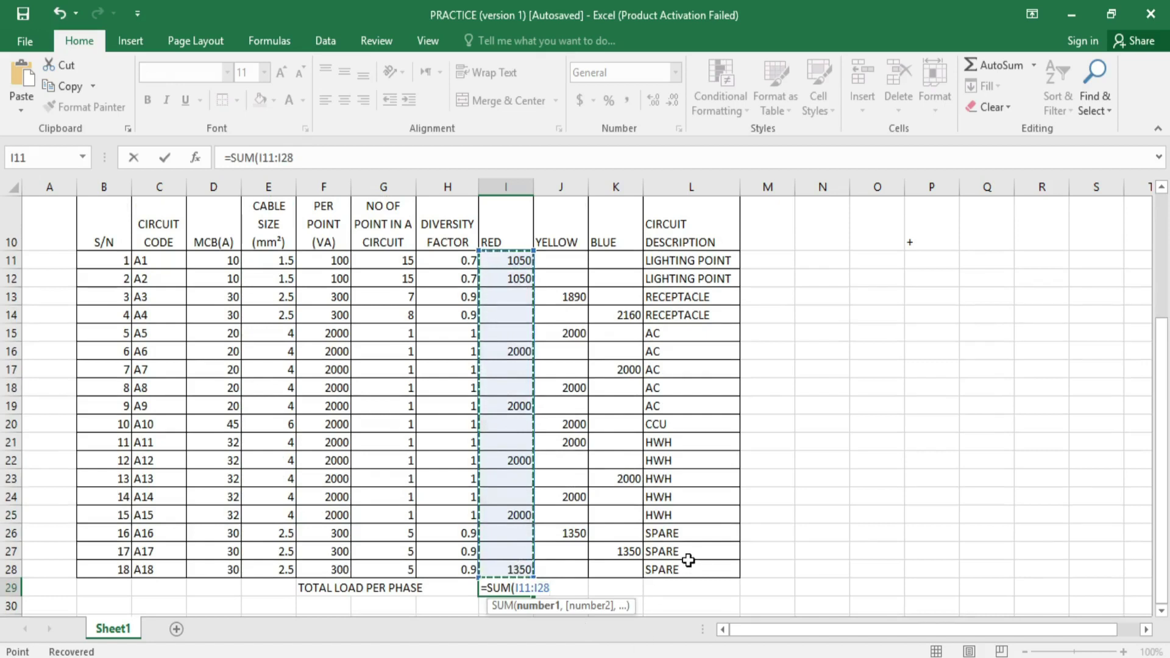
text())
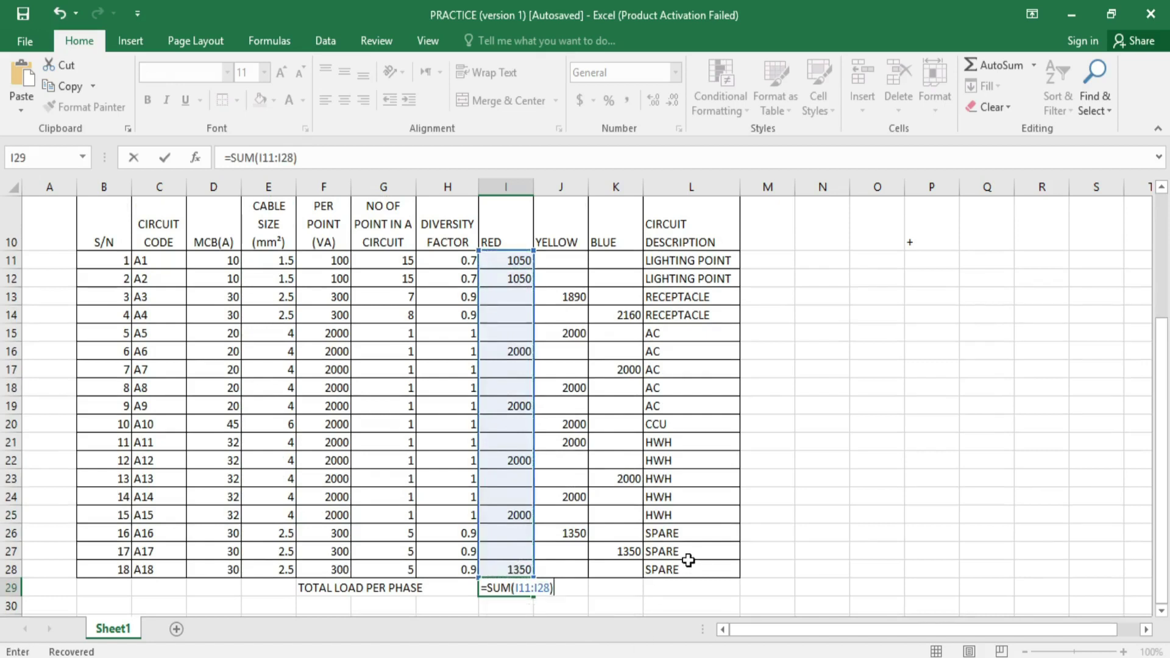
key(Return)
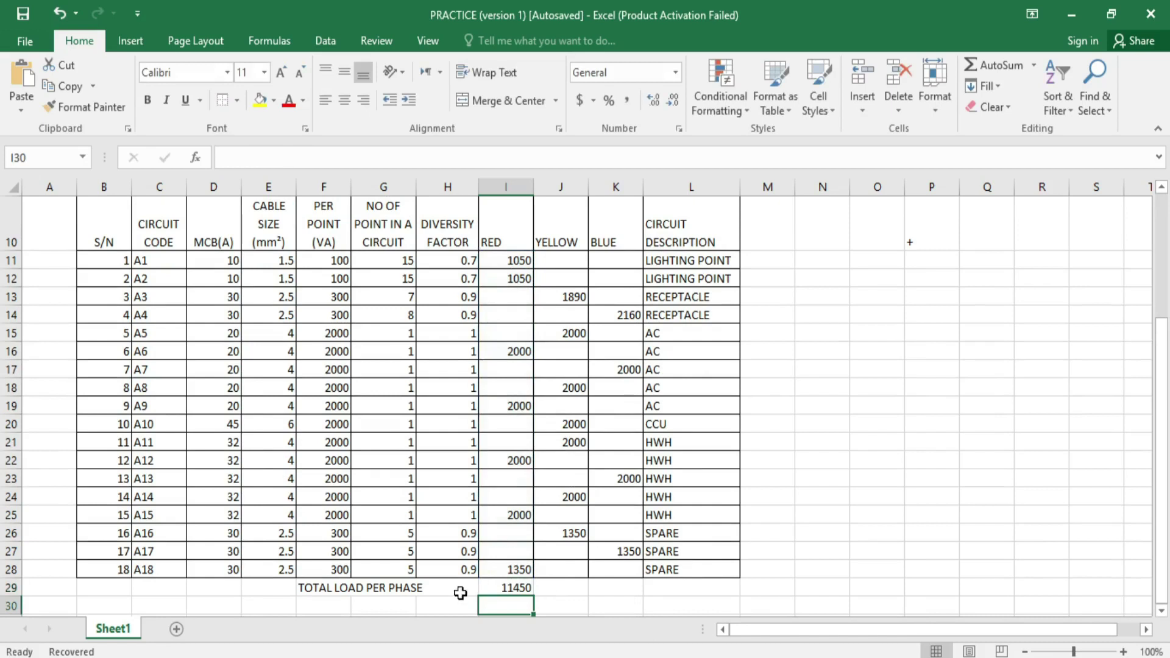
Step: Append the unit (W) to the TOTAL LOAD PER PHASE label in cell F29
click(315, 592)
click(351, 158)
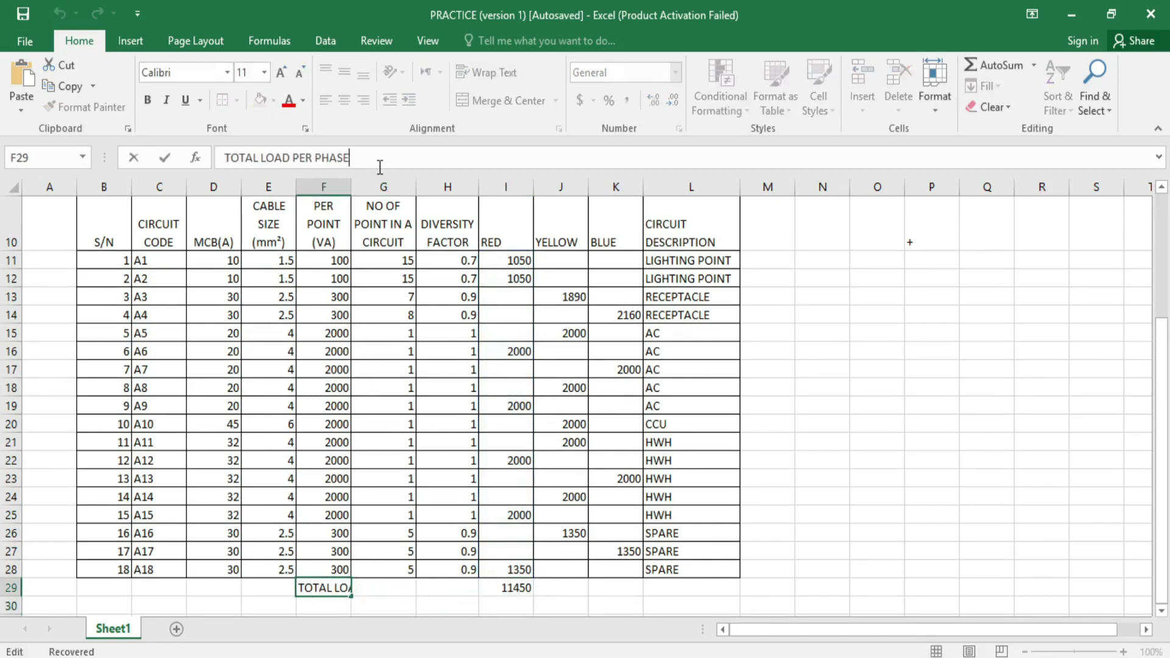
text((W)
key(Return)
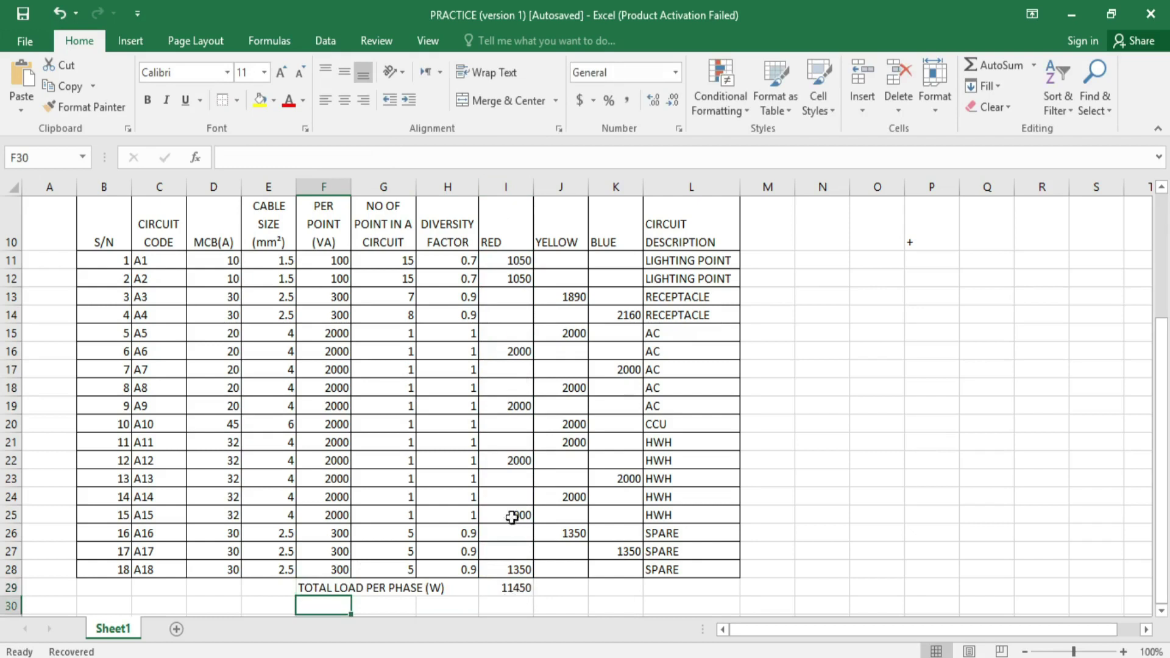
Step: Total the yellow-phase loads in cell J29 with the formula =SUM(J11:J28)
click(566, 587)
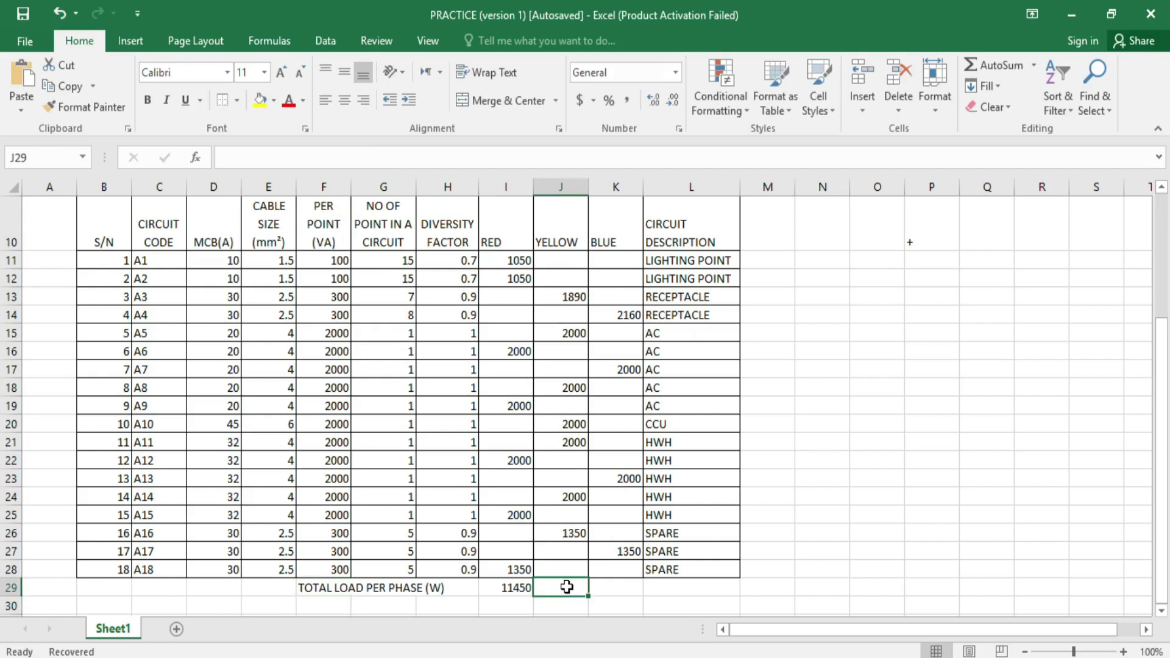
text(=)
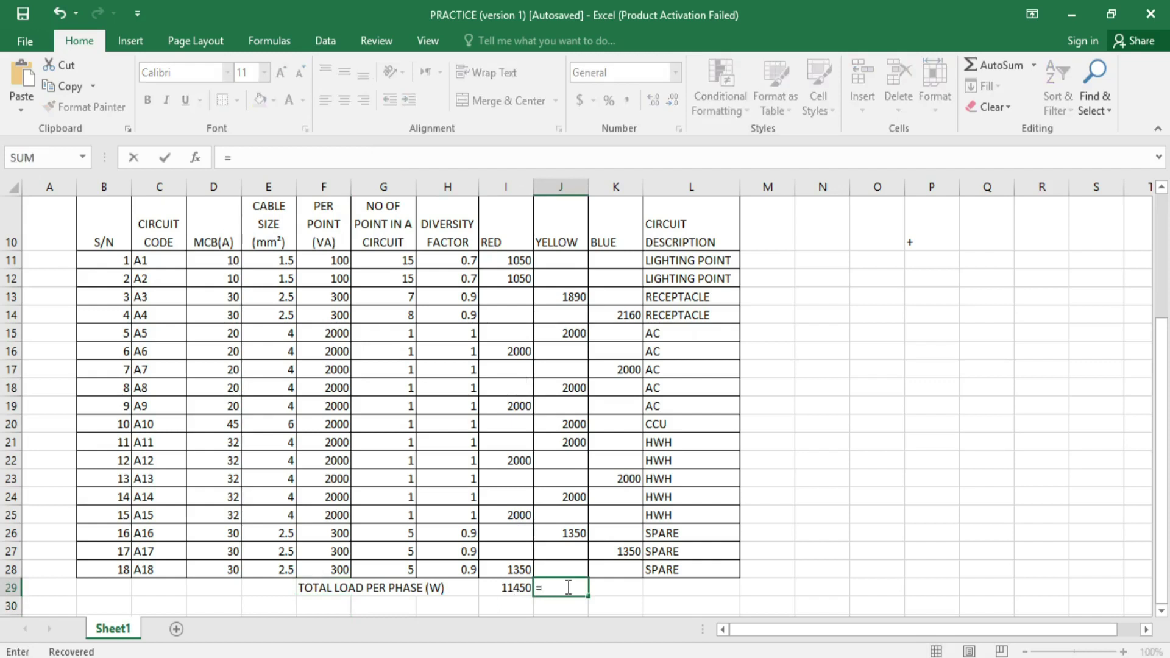
text(SUM)
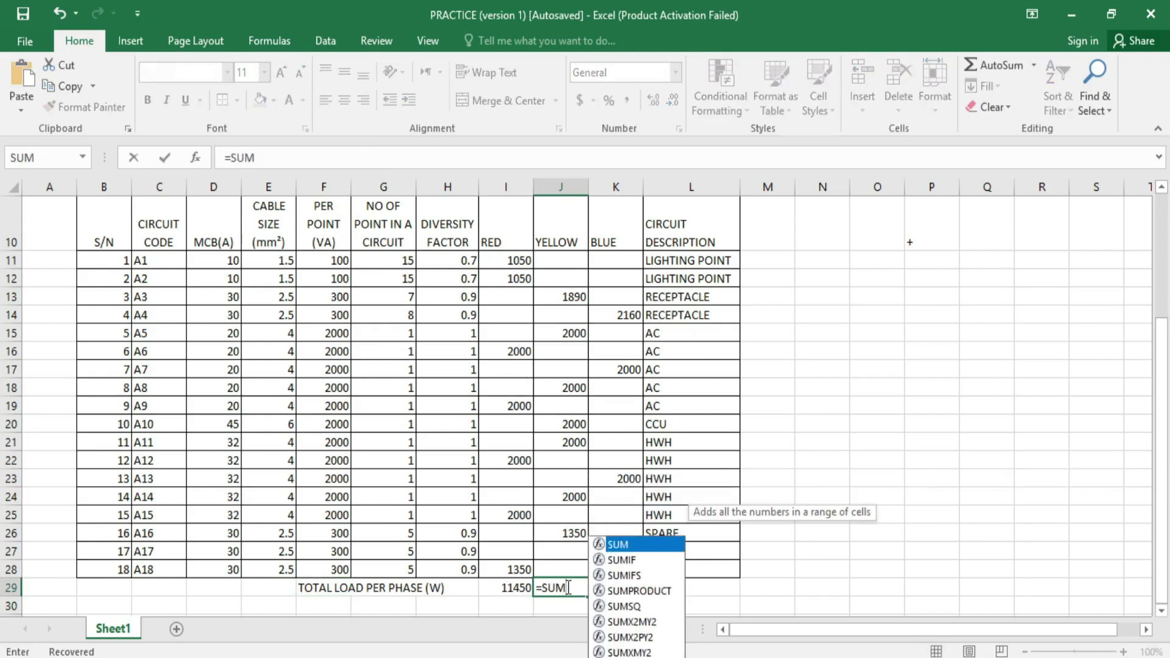
text(()
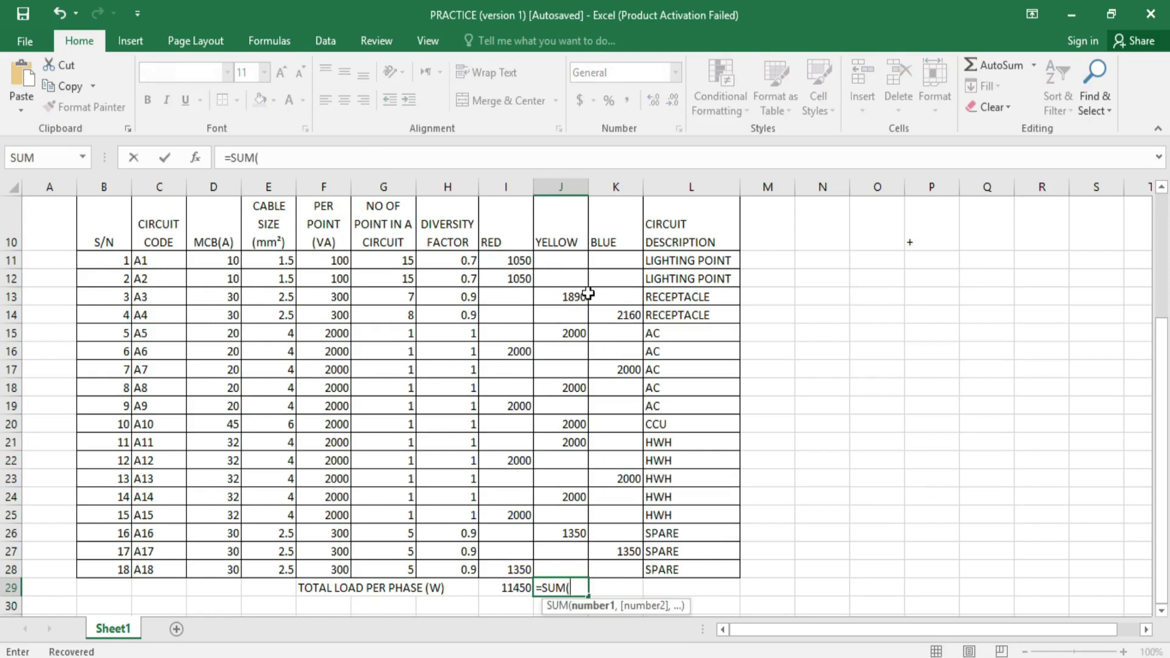
drag(563, 266, 570, 559)
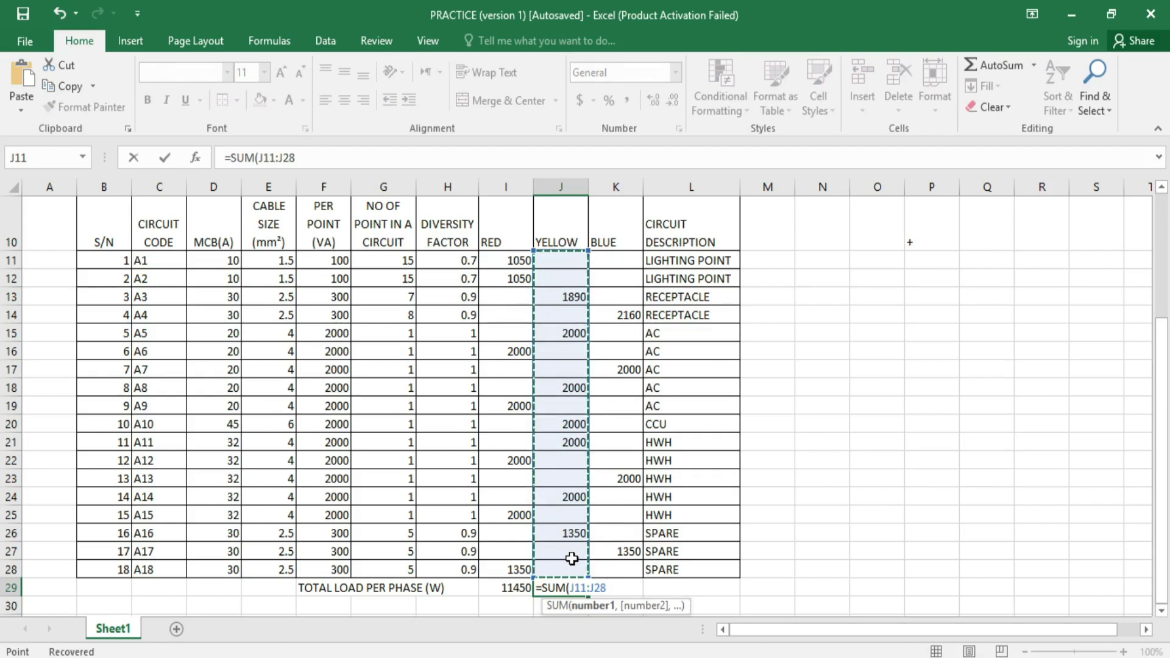
text())
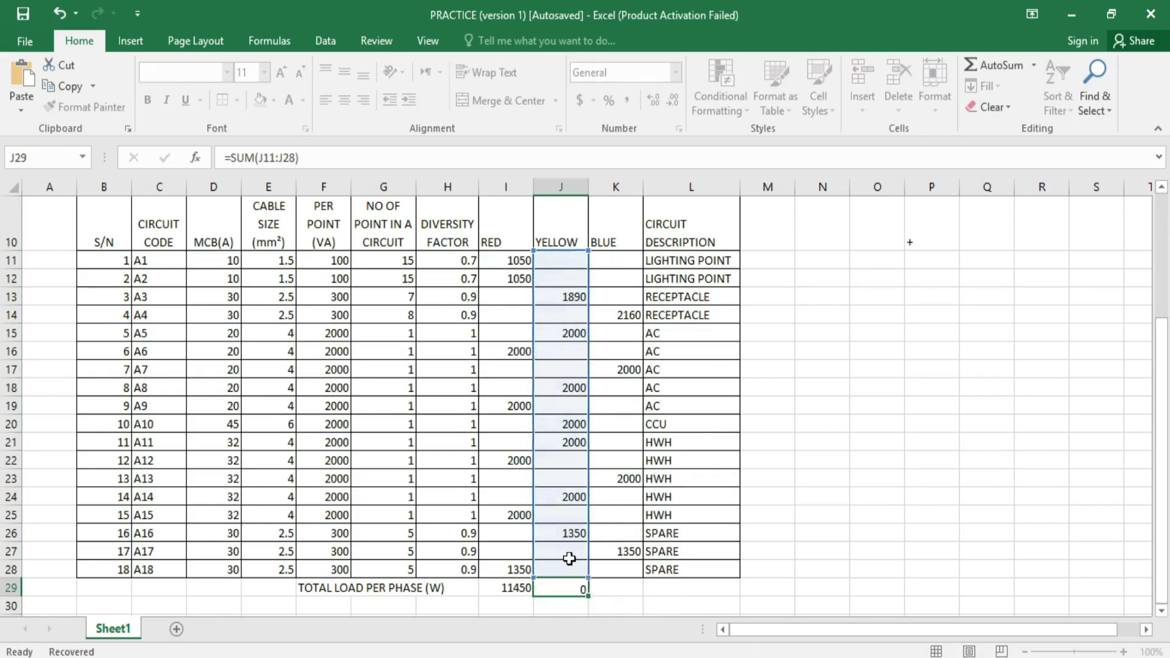
key(Return)
Step: Total the blue-phase loads in cell K29 with the formula =SUM(K11:K28)
click(619, 589)
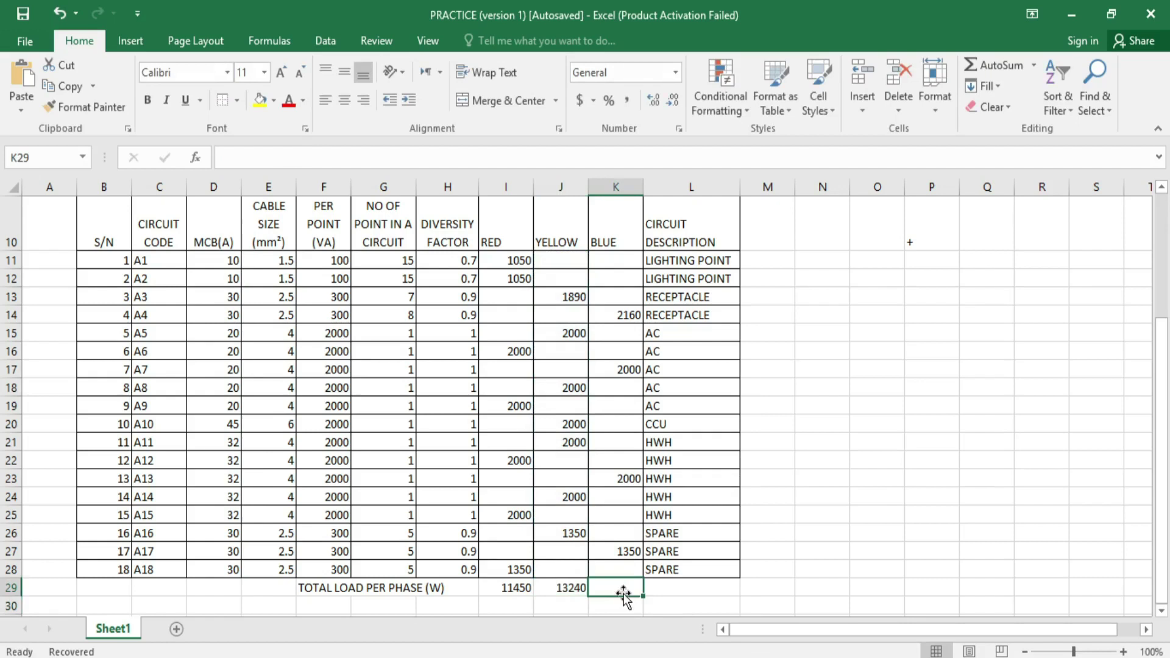
text(=SI)
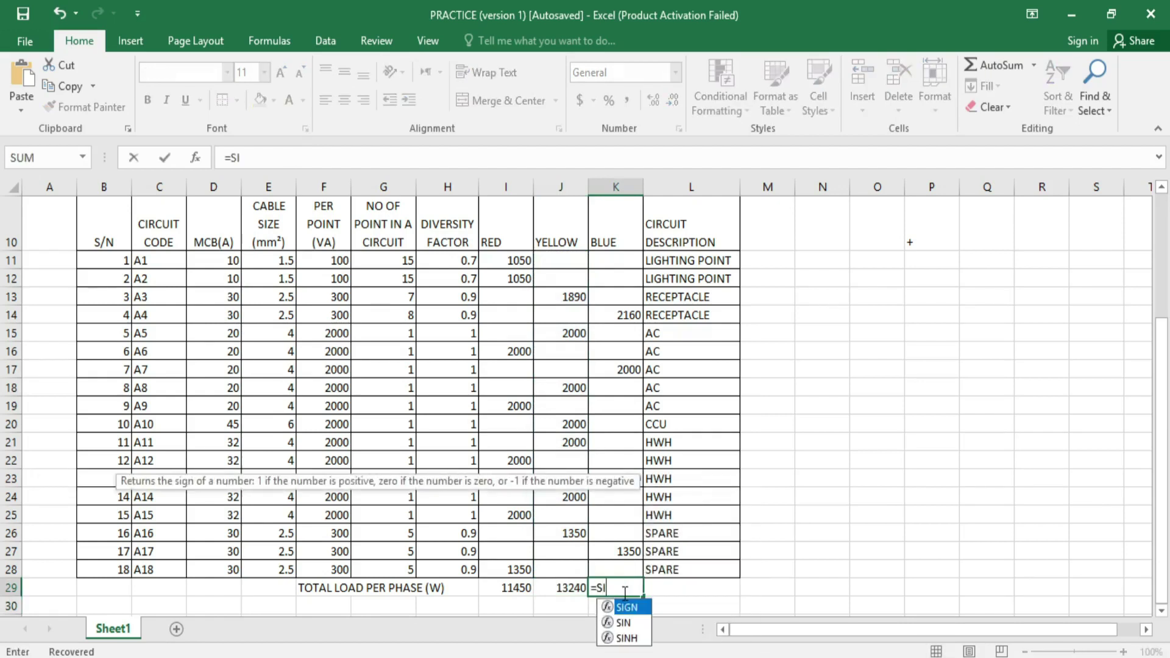
key(BackSpace)
text(UM)
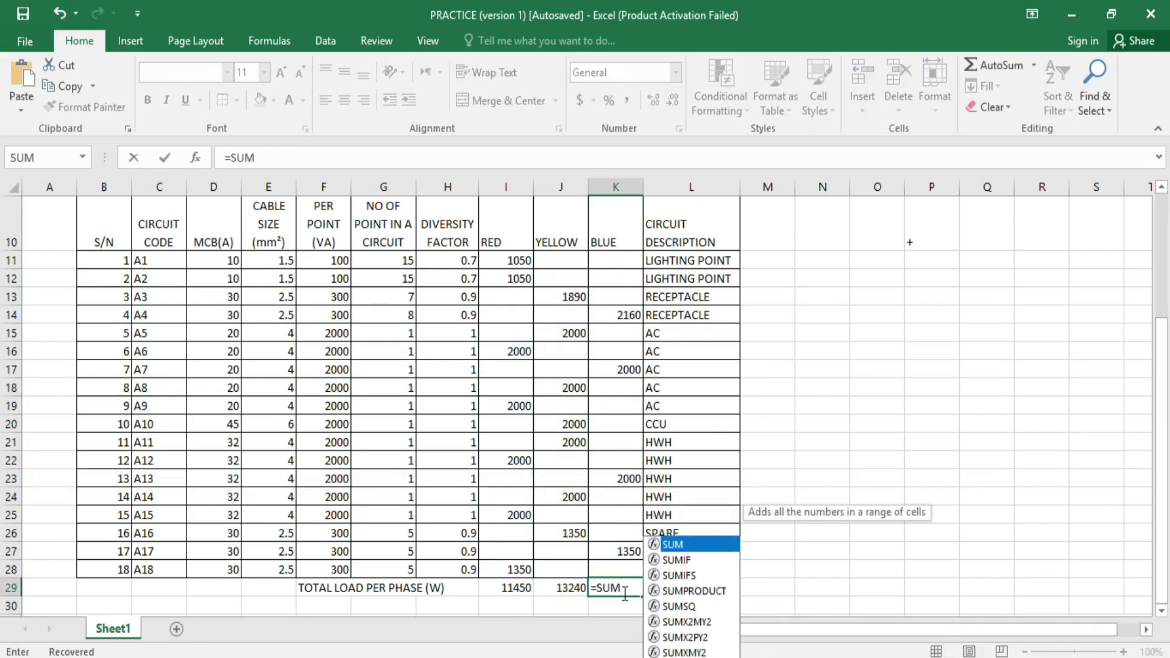
text(()
drag(617, 262, 617, 565)
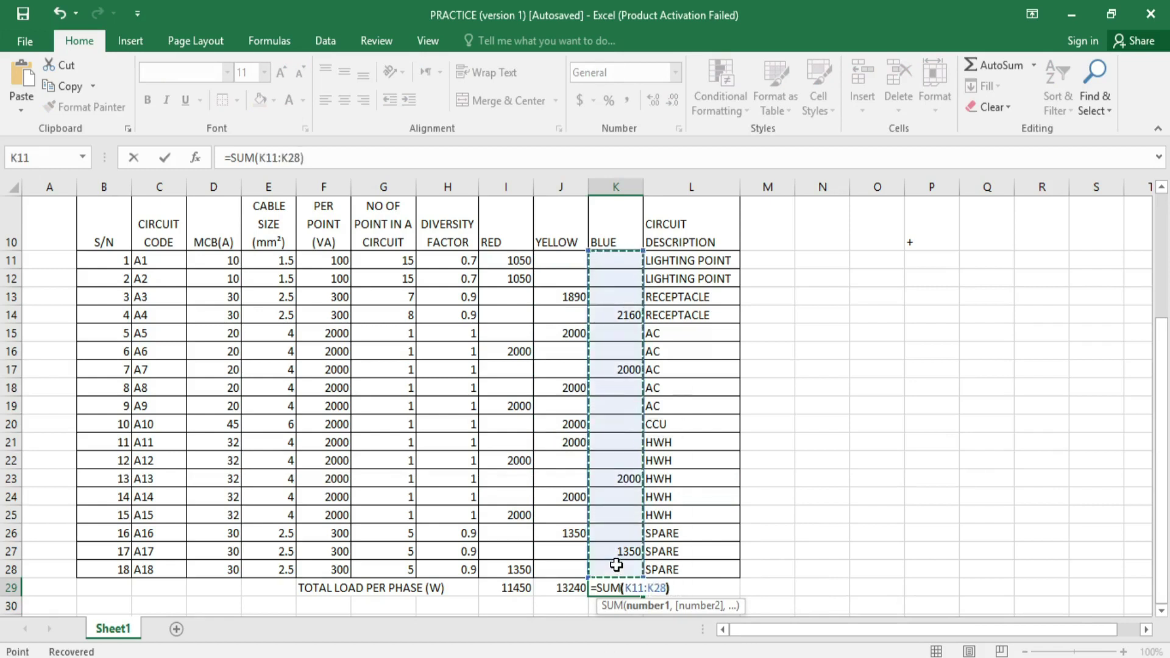
key(Return)
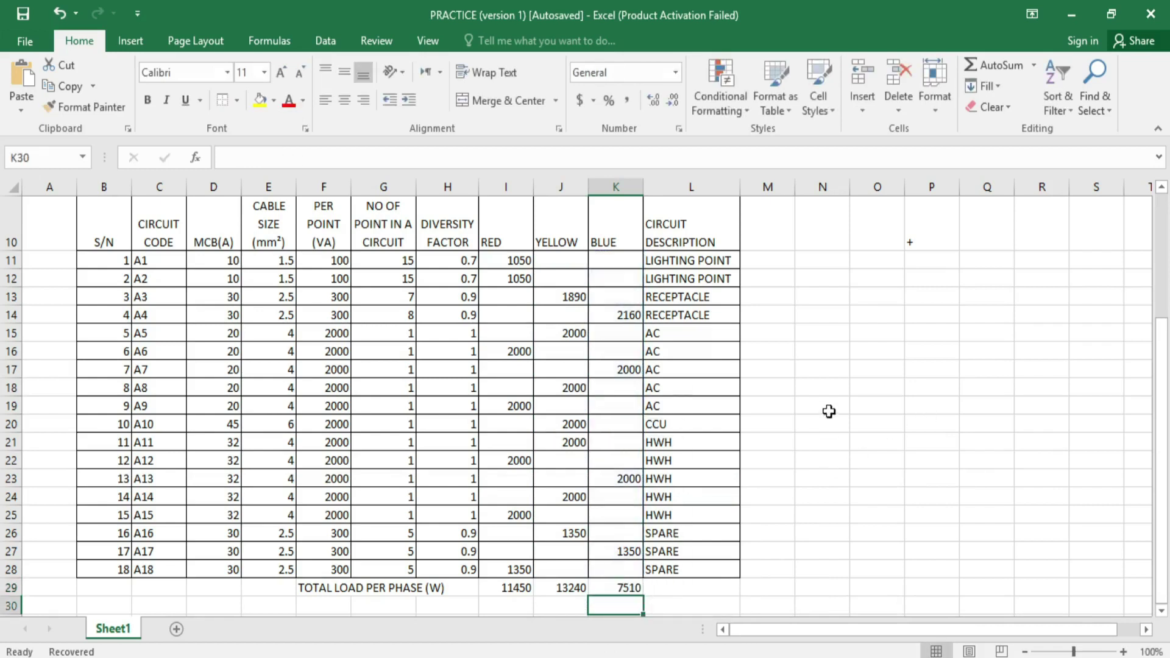
Step: Make the whole TOTAL LOAD PER PHASE row 29 bold and set its font size to 12
scroll(828, 410, down, 1)
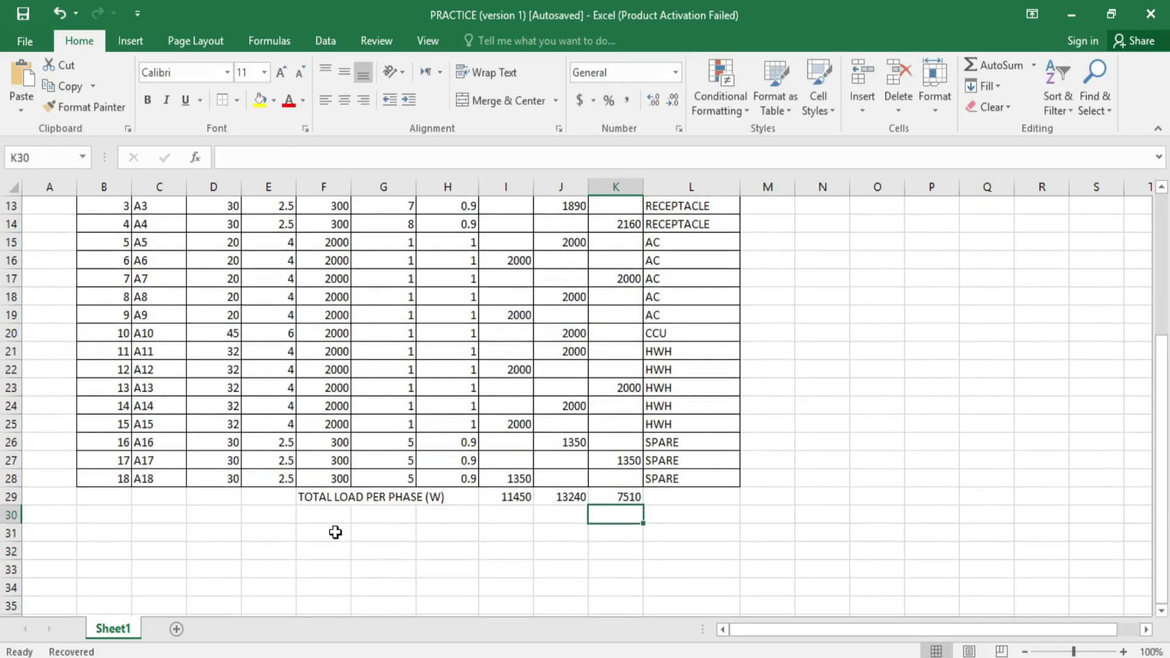
click(13, 496)
click(148, 99)
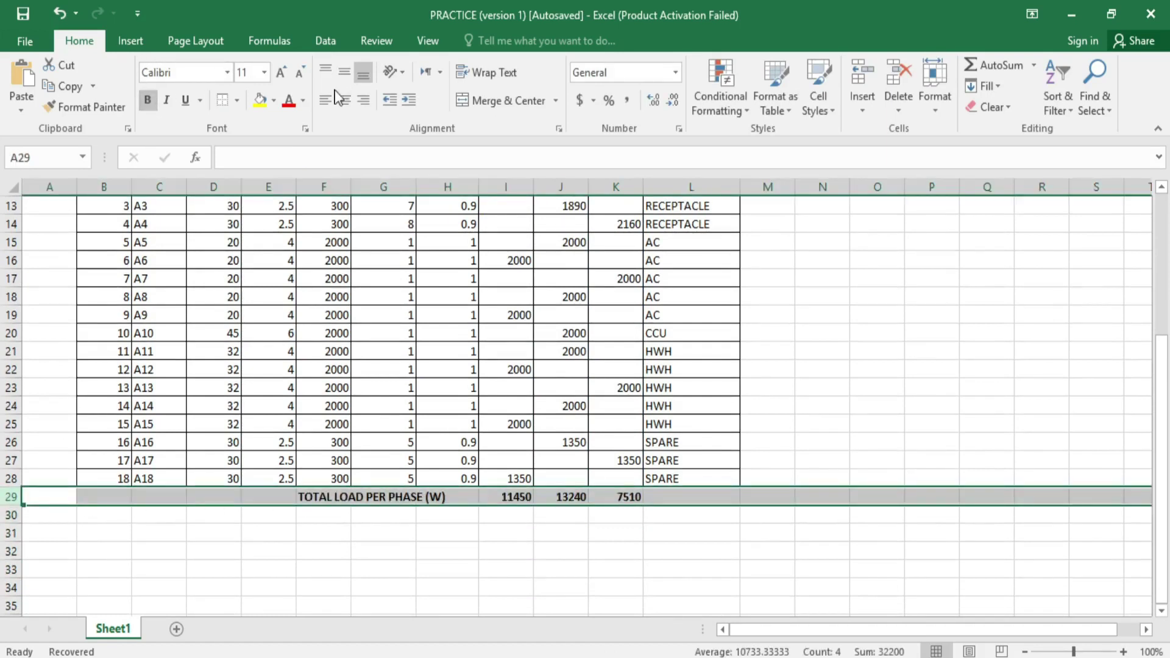
click(264, 73)
click(247, 162)
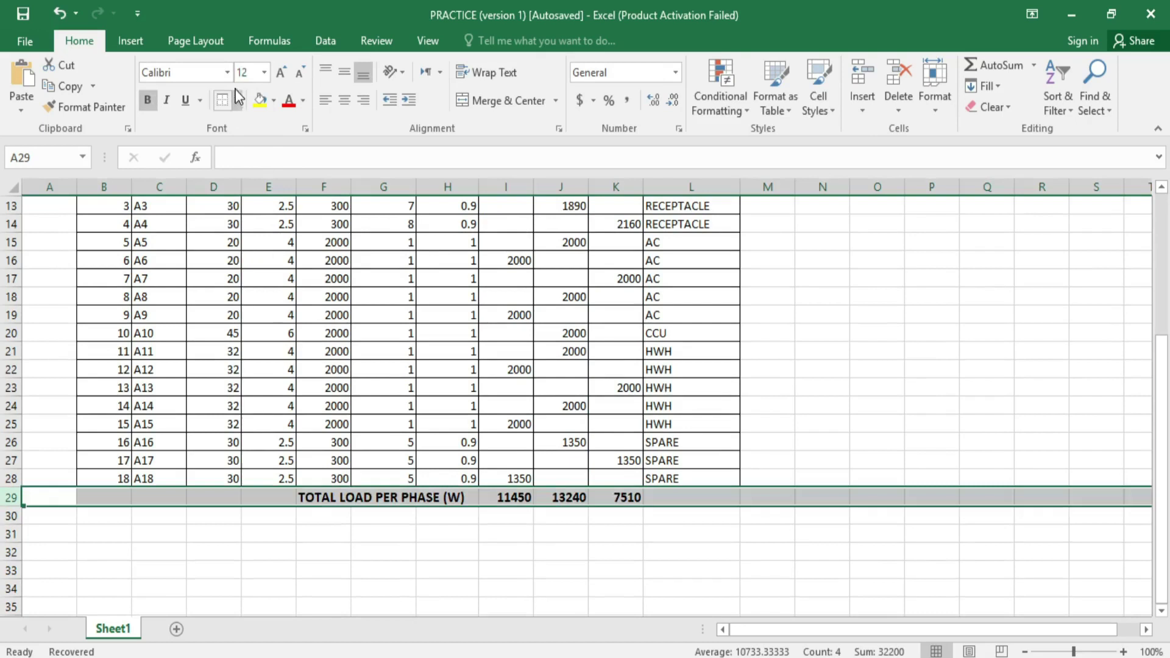
click(908, 326)
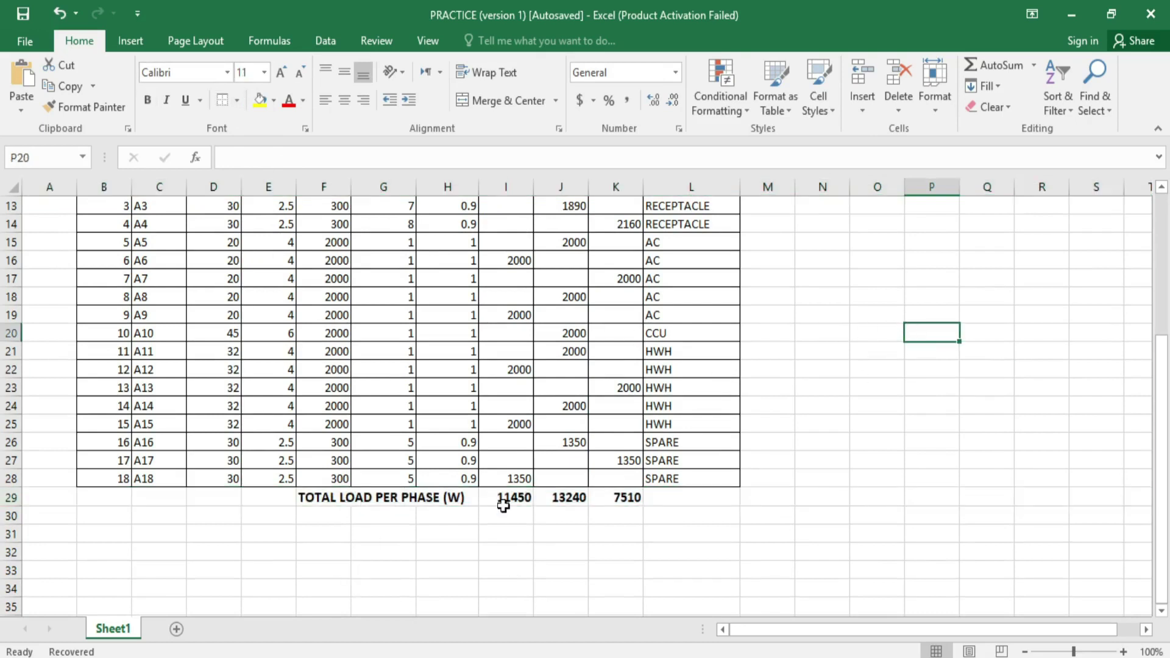
Step: Apply All Borders to the total-load cells F29 through K29
drag(308, 497, 606, 499)
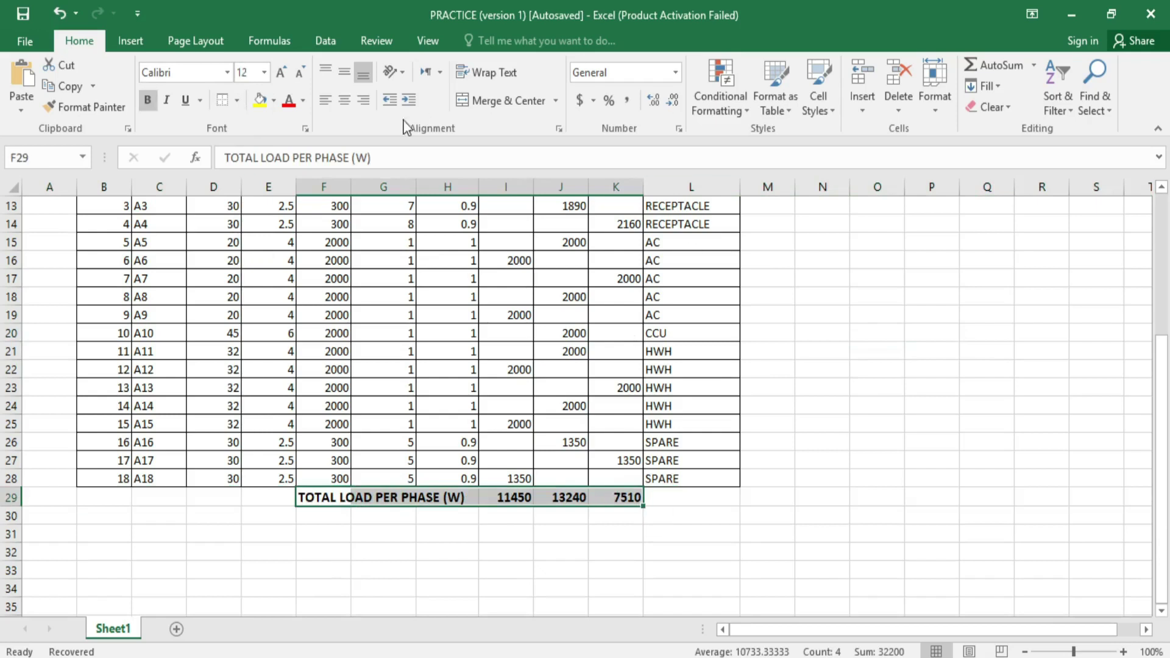
click(237, 100)
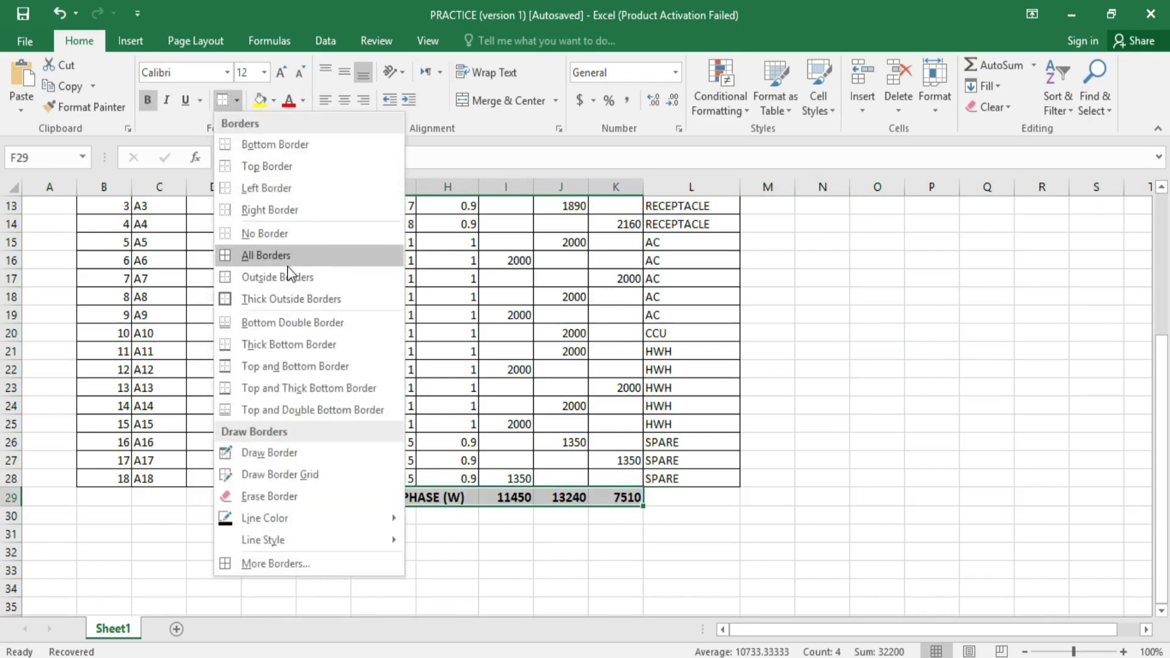
click(261, 255)
click(1093, 425)
scroll(645, 508, up, 3)
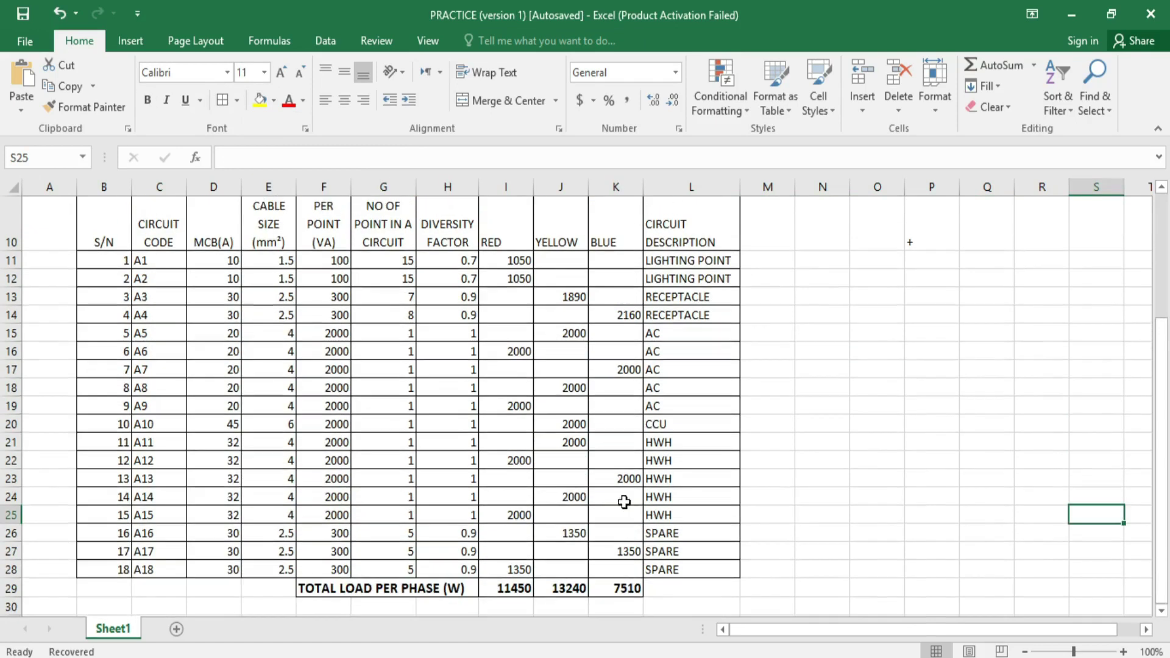
Step: Enter the label TOTAL CONNECTED LOAD in cell F30 beneath the per-phase total label
scroll(490, 453, down, 2)
scroll(491, 453, down, 1)
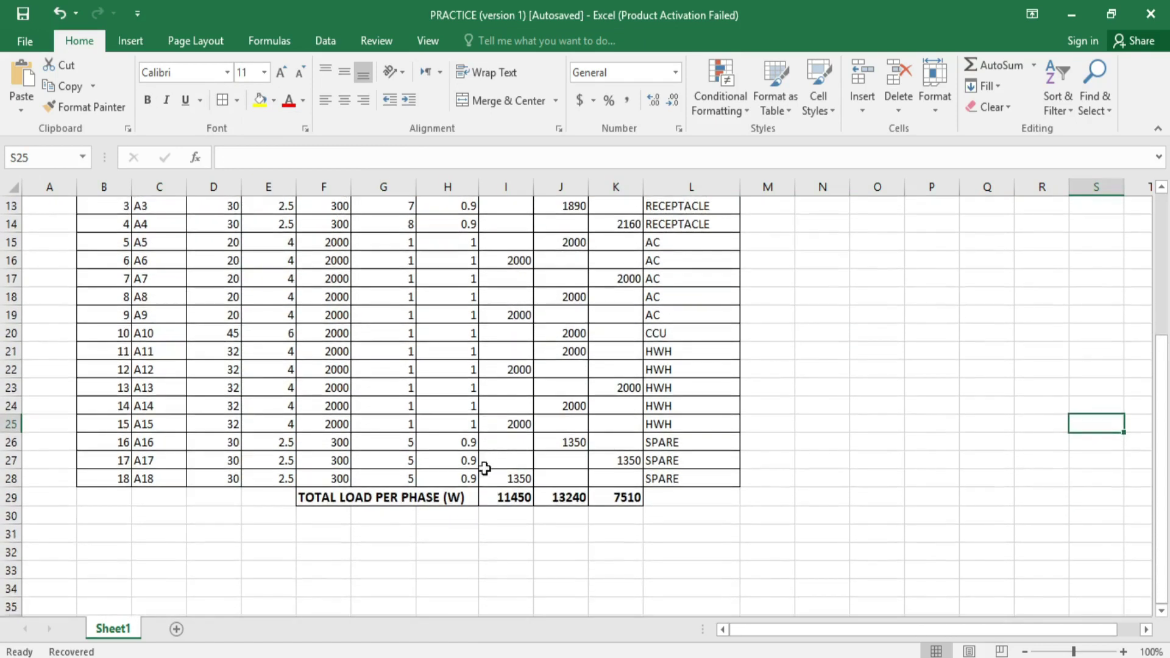
scroll(438, 457, down, 2)
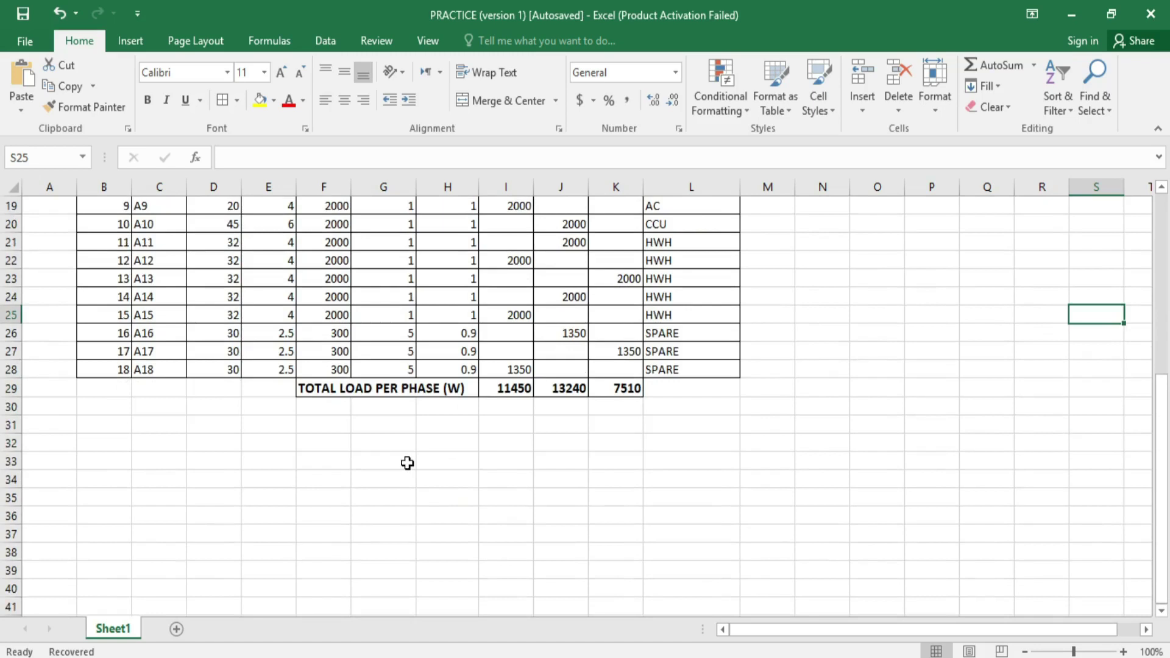
scroll(408, 454, up, 5)
scroll(381, 388, down, 4)
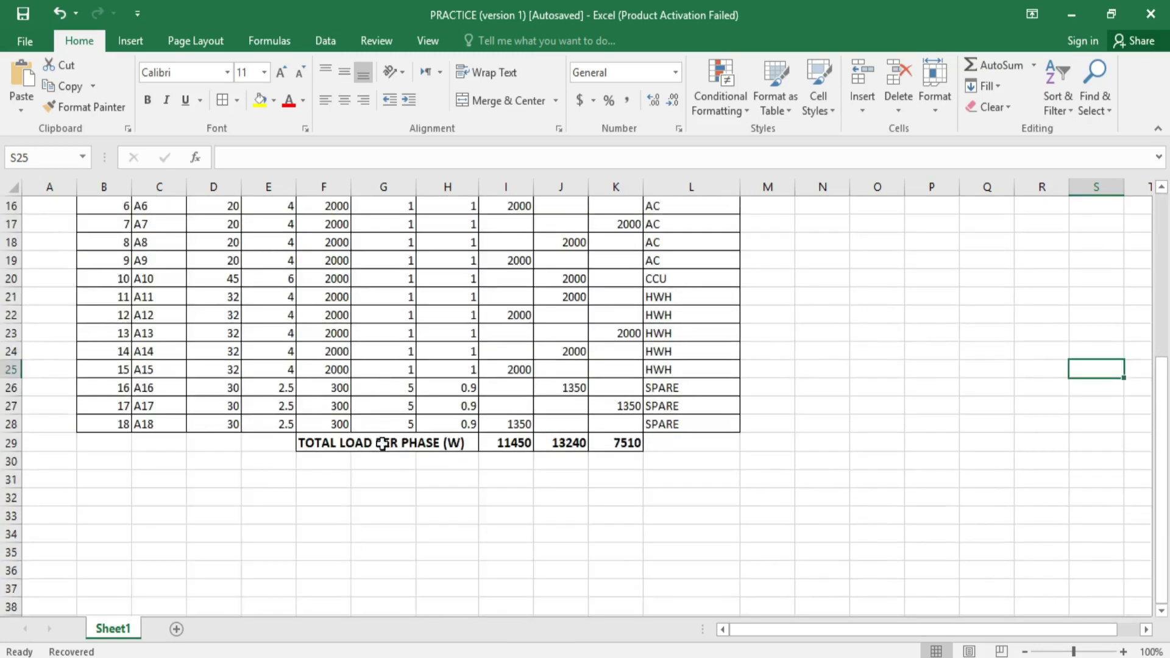
click(318, 462)
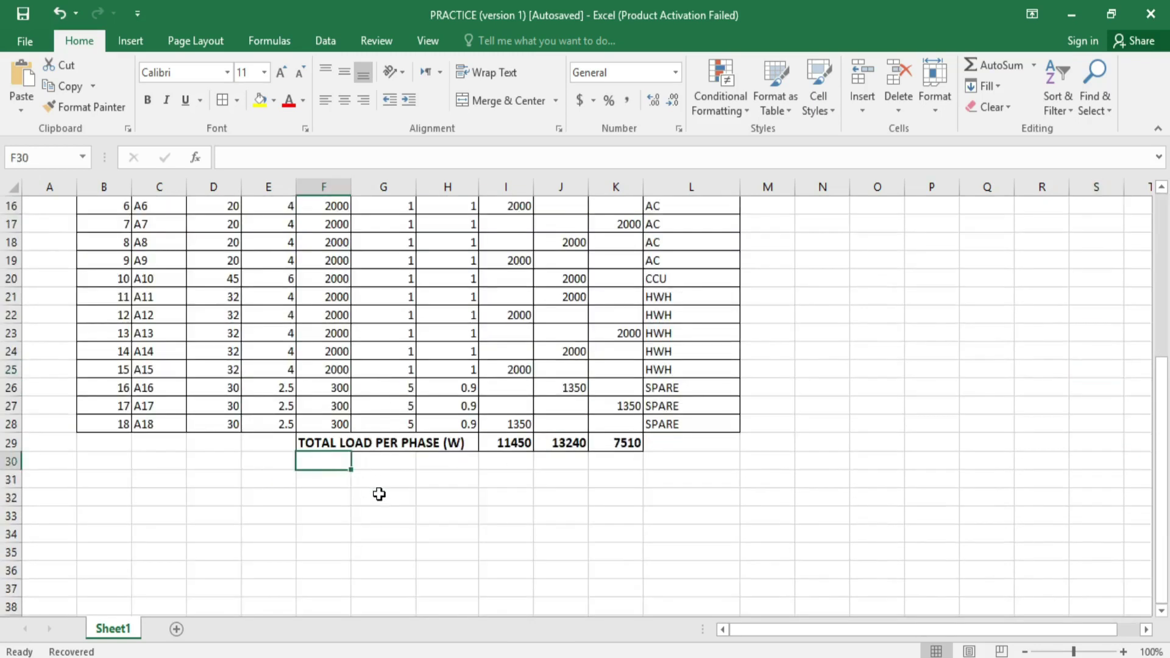
text(TOTA)
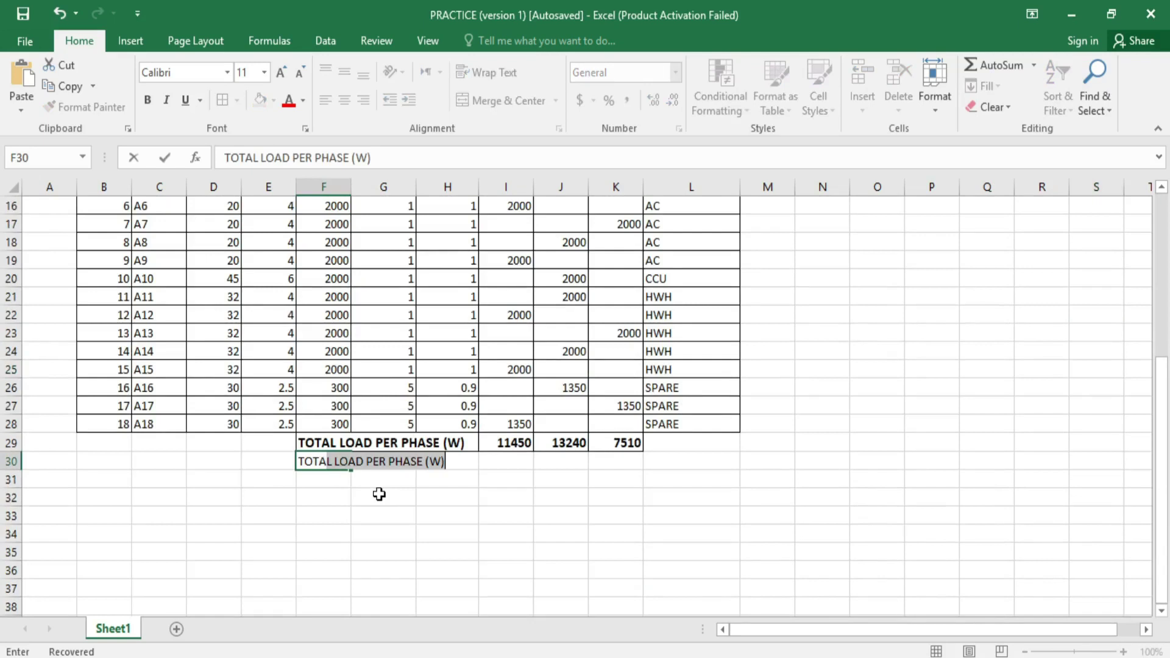
text(L CONN)
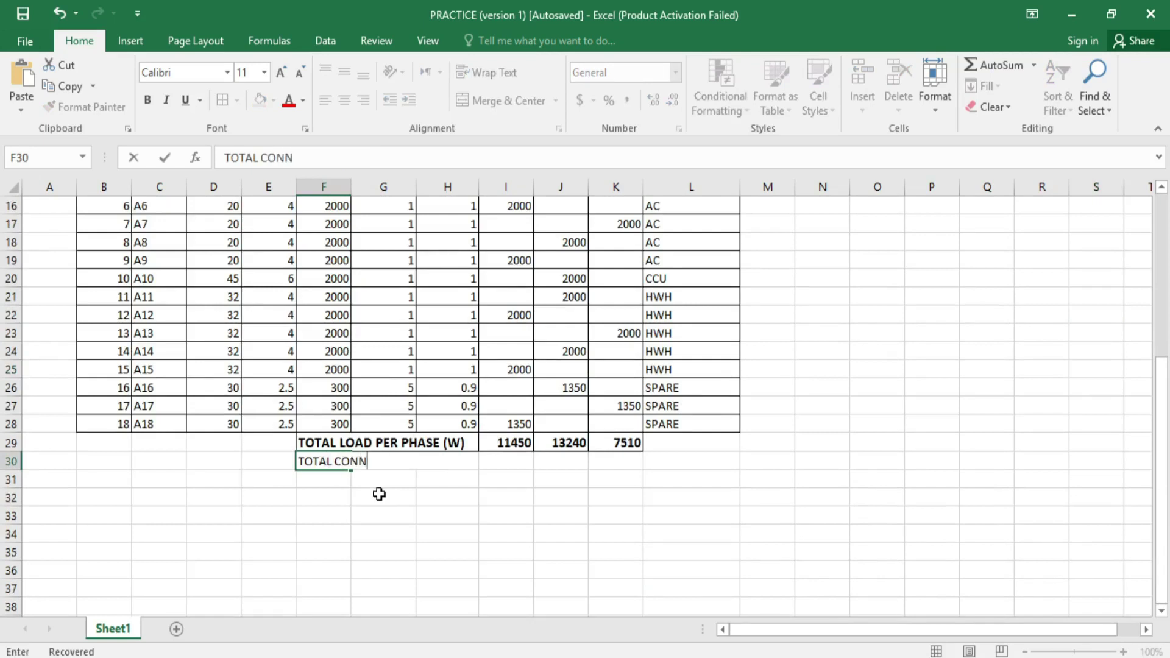
text(ECTED LOAD)
click(882, 463)
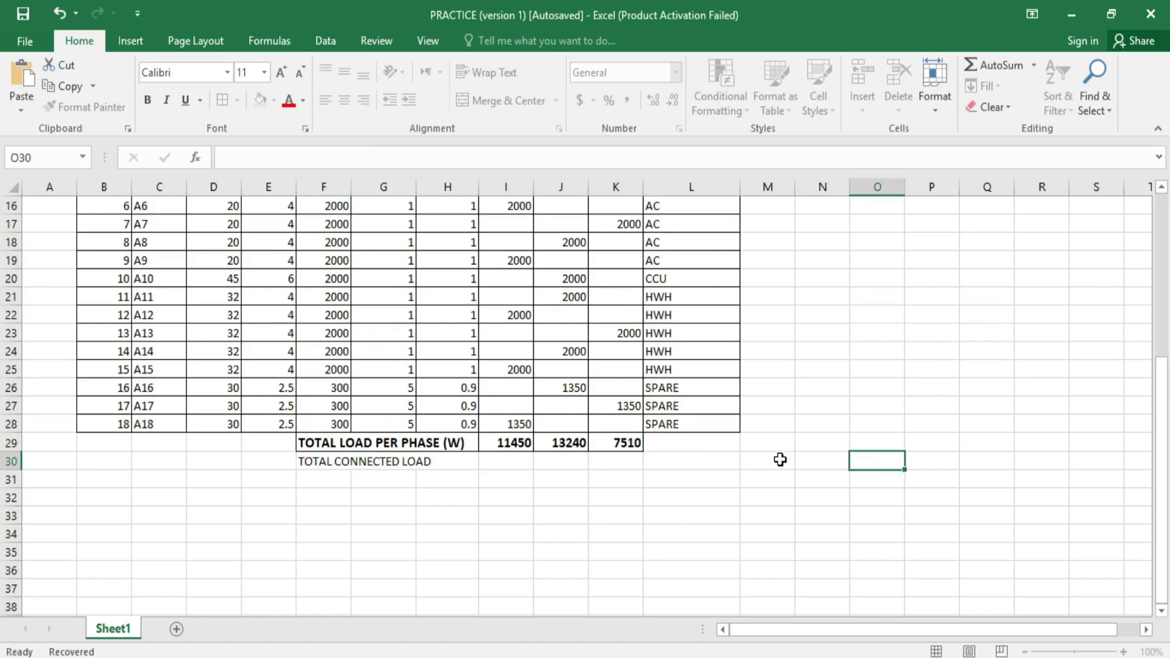
Step: Move the TOTAL CONNECTED LOAD label from cell F30 down to cell F31
click(554, 468)
click(322, 467)
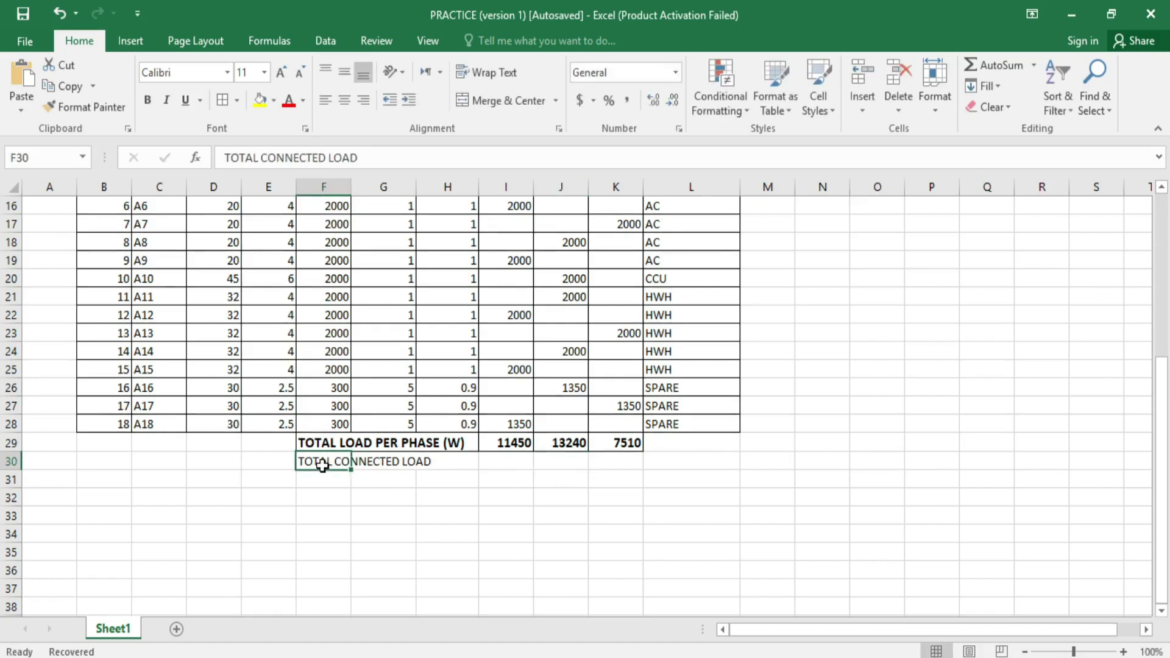
key(ctrl+c)
click(313, 481)
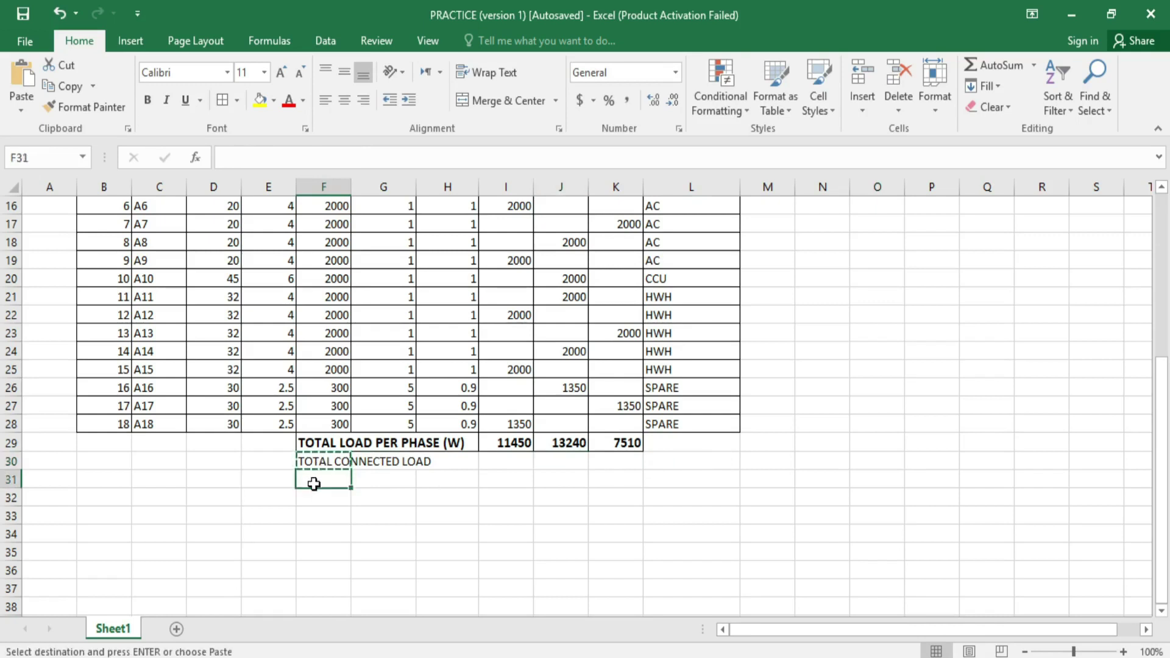
key(Return)
click(835, 515)
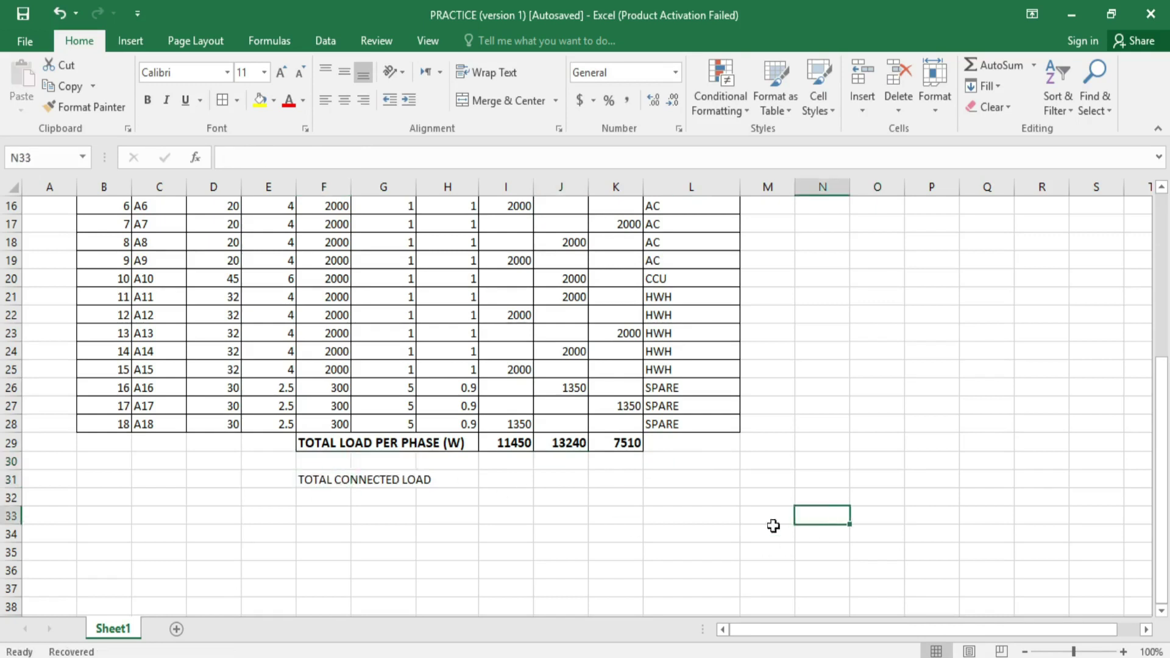
Step: Calculate the total connected load in cell J31 with the formula =SUM(I29:K29)
click(510, 444)
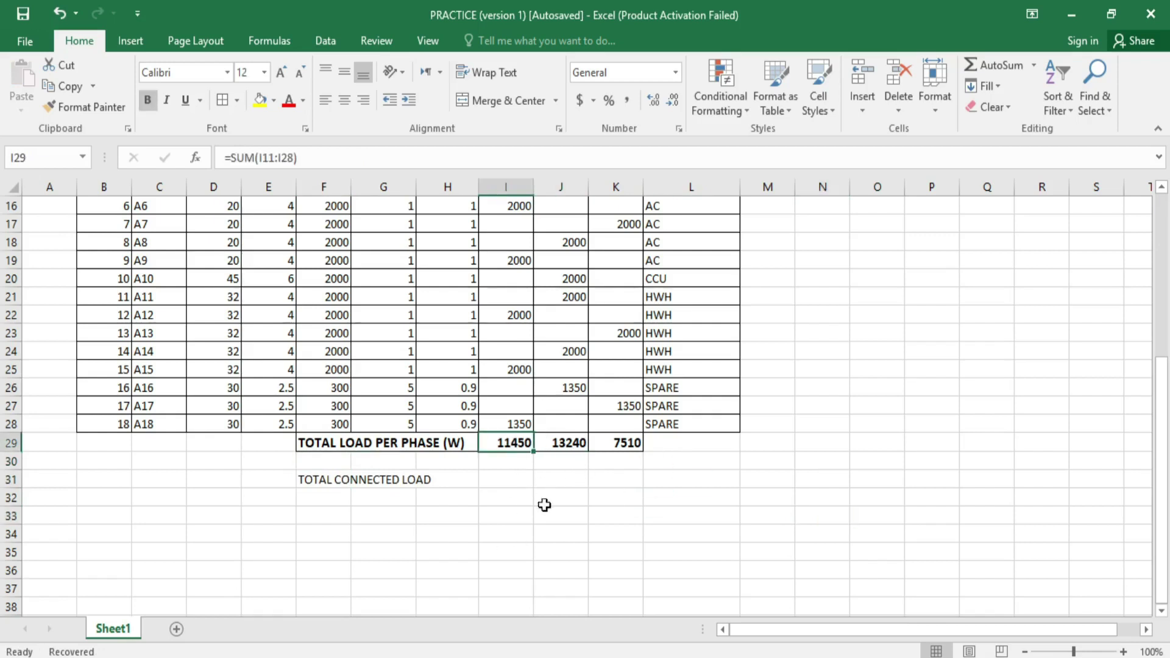
click(555, 480)
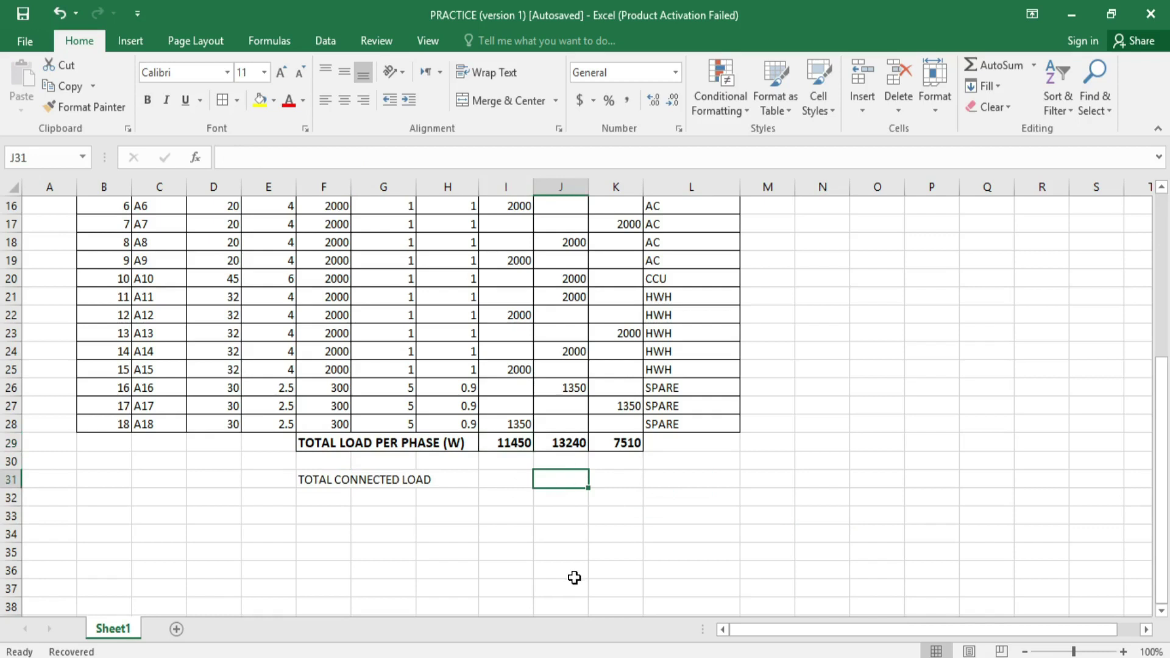
text(=)
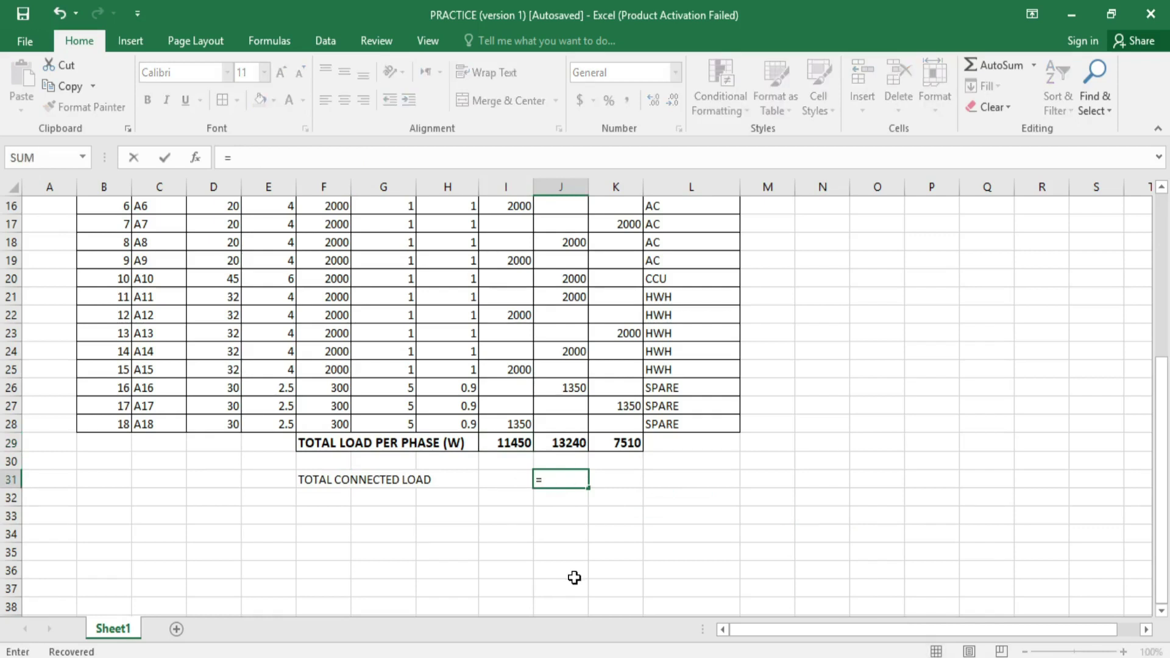
text(SUM)
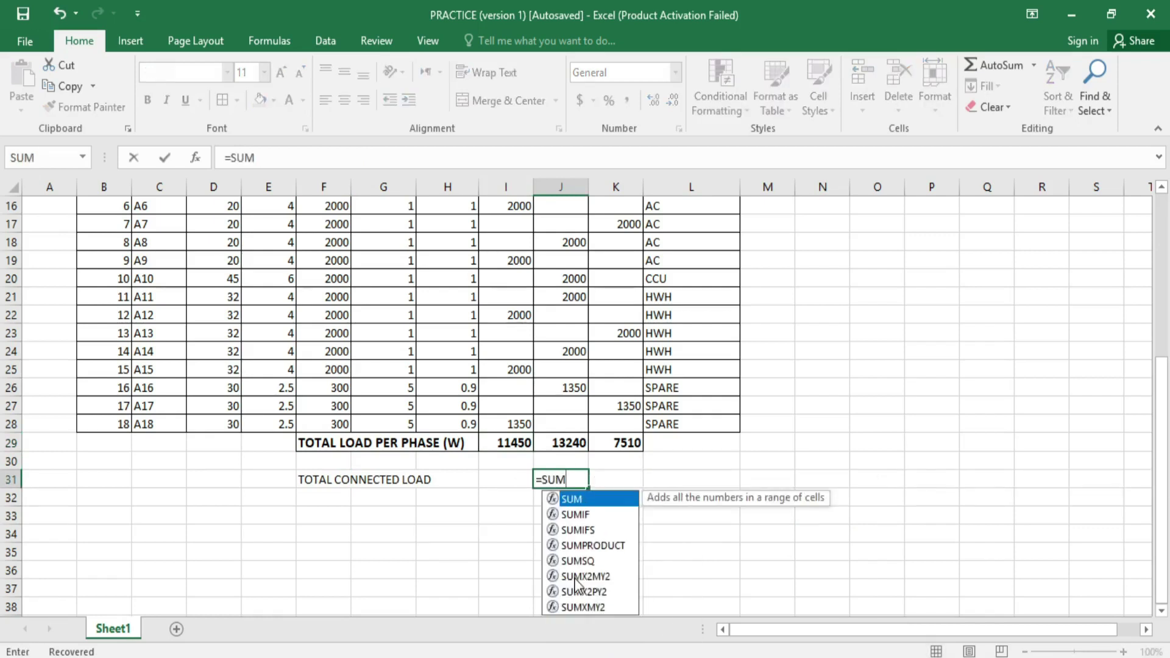
text(()
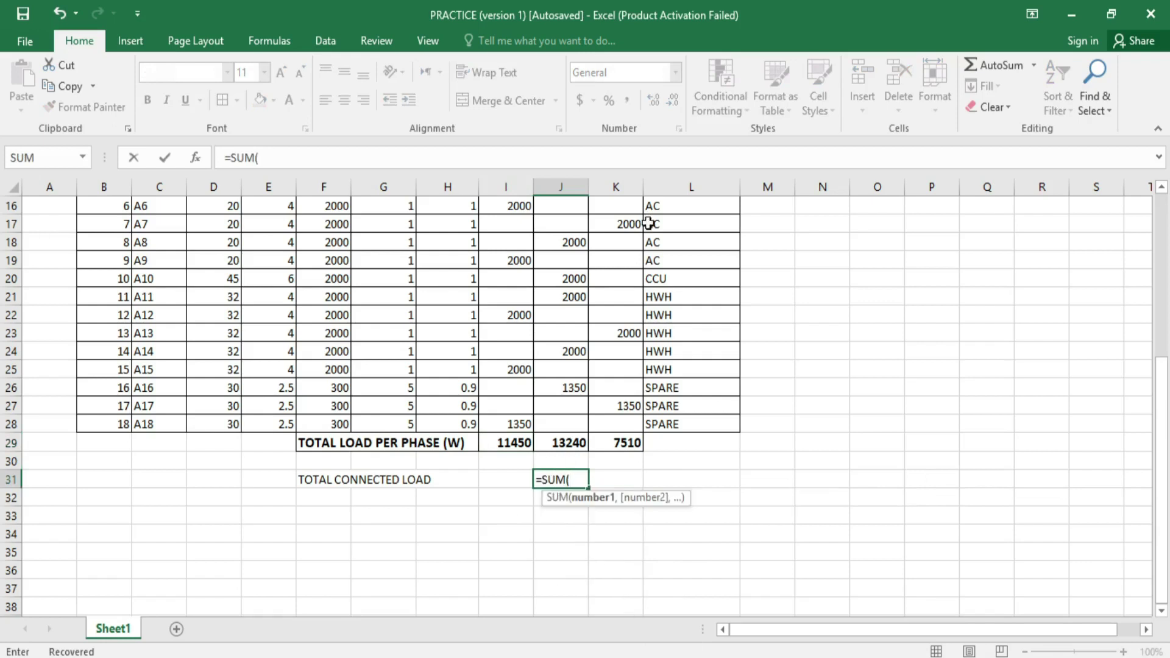
drag(511, 442, 627, 444)
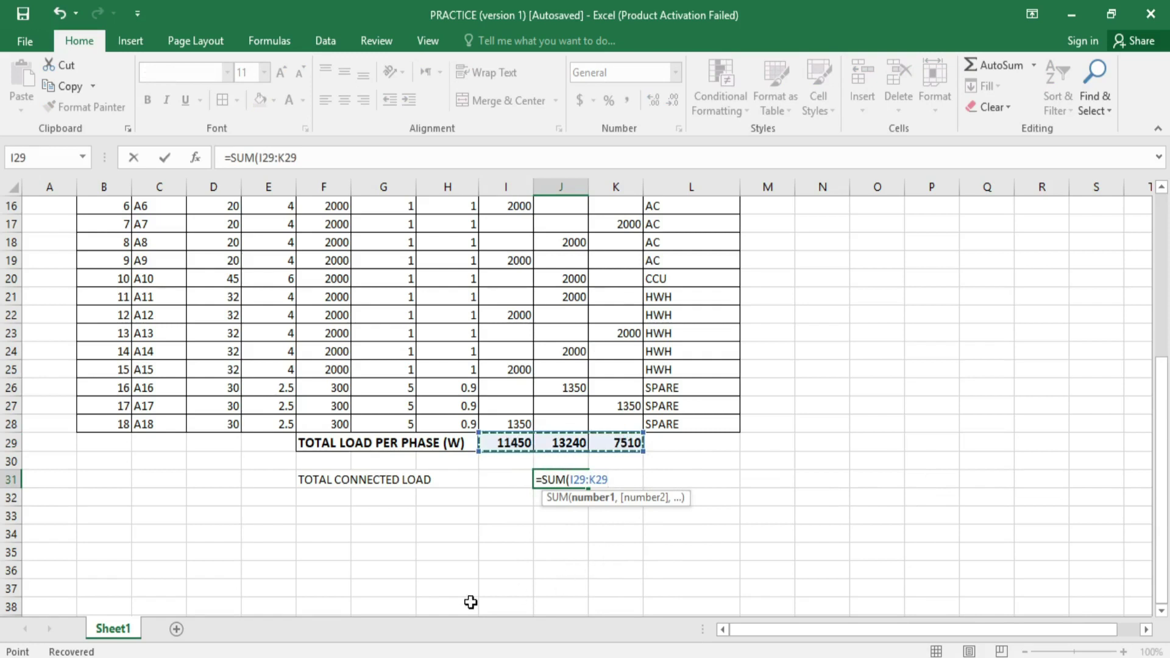
text())
key(Return)
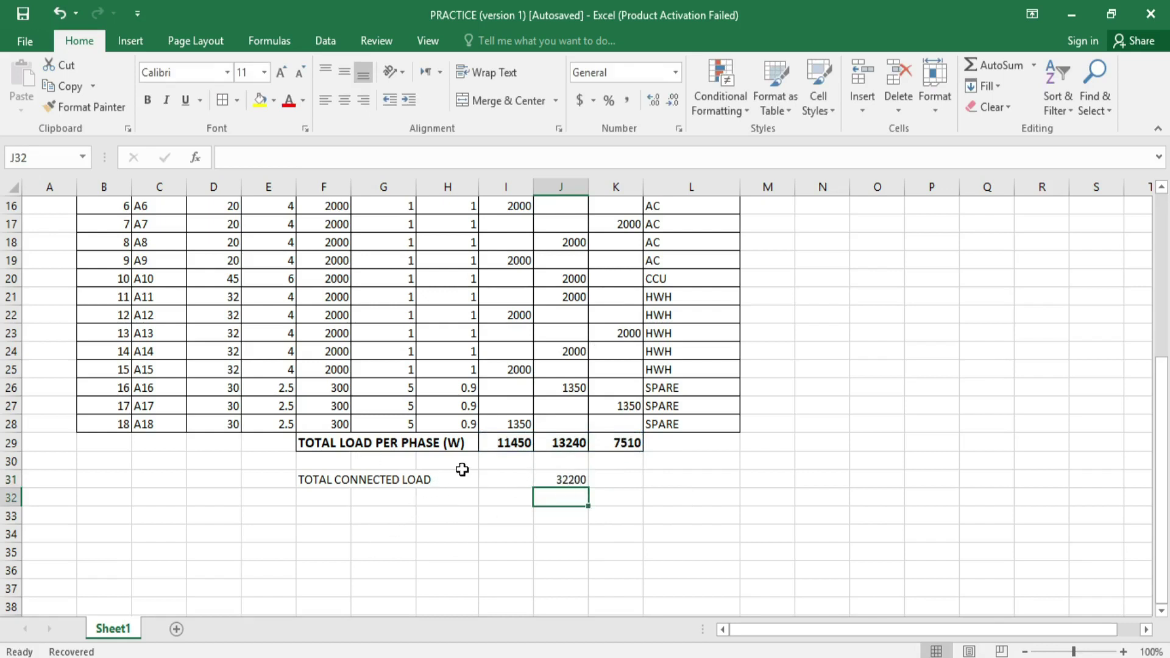
Step: Add the unit (KW) to the end of the TOTAL CONNECTED LOAD label in cell F31
click(430, 479)
click(382, 479)
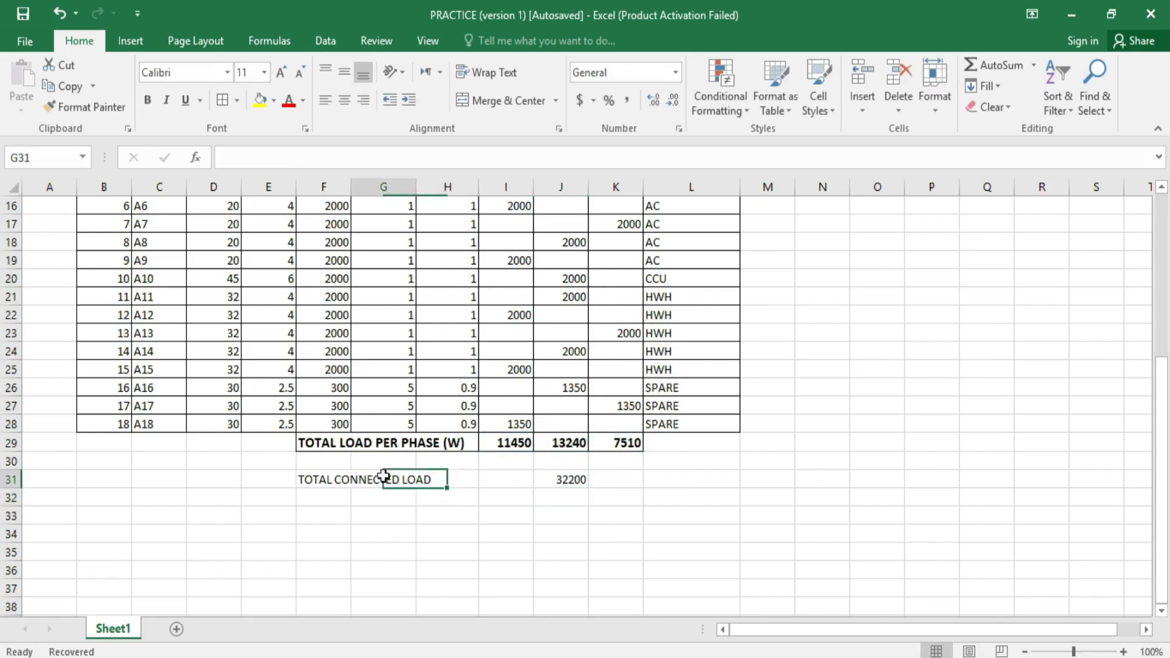
click(321, 478)
click(397, 158)
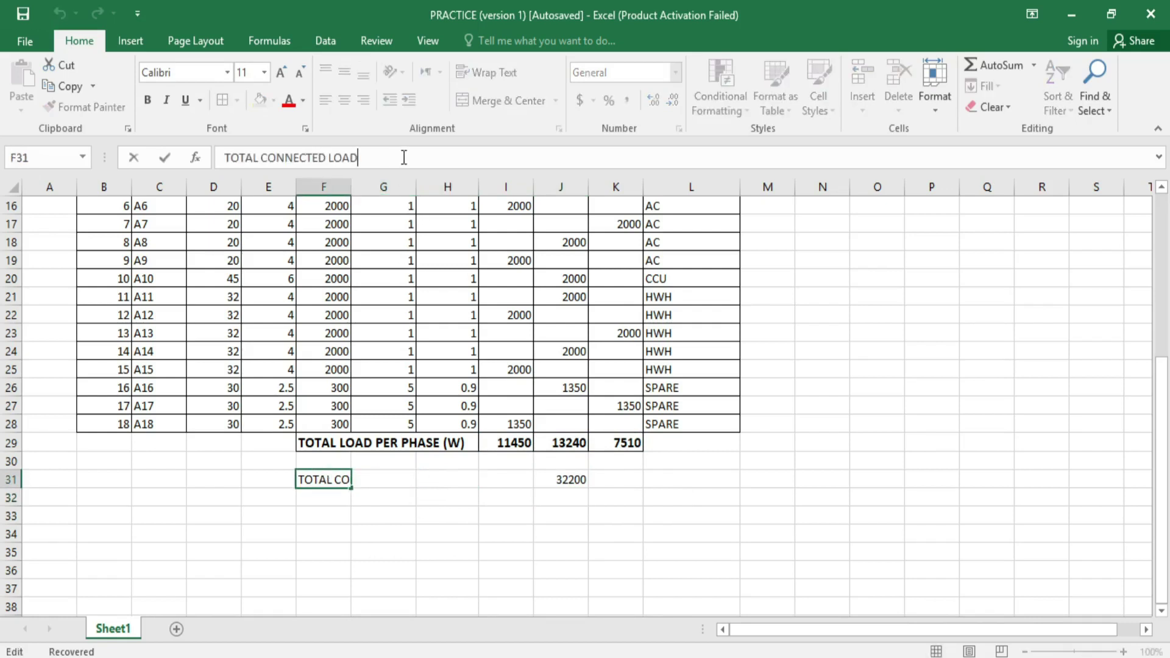
text((KW))
key(Return)
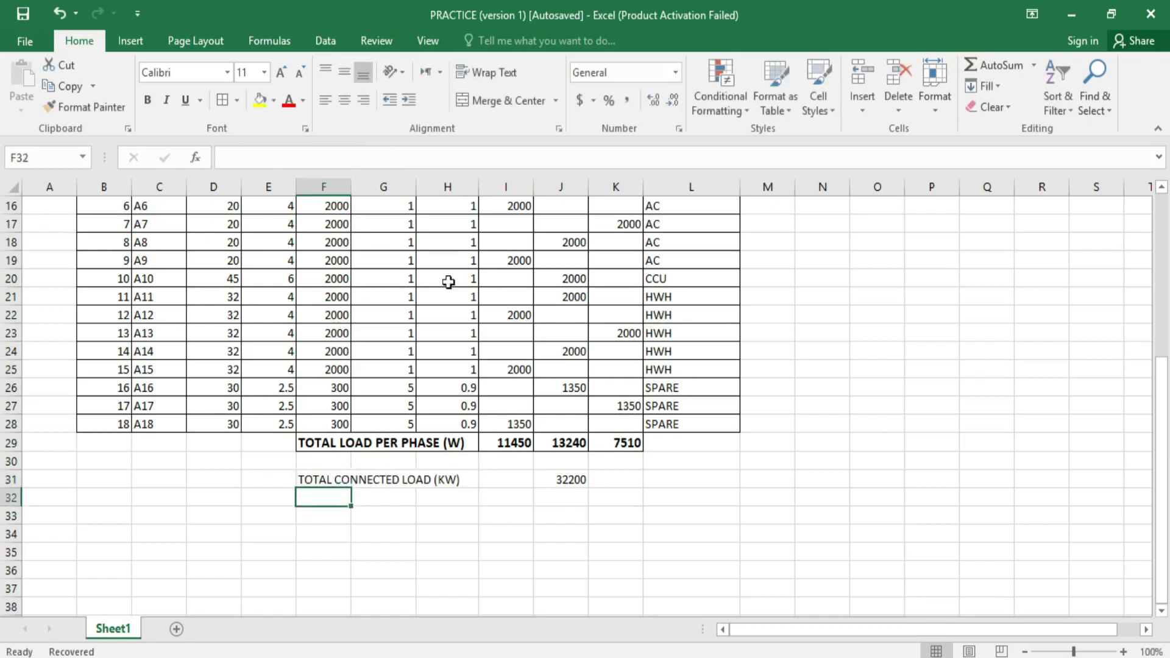
Step: Convert the total connected load in cell J31 to kilowatts by changing its formula to =SUM(I29:K29)/1000
click(567, 478)
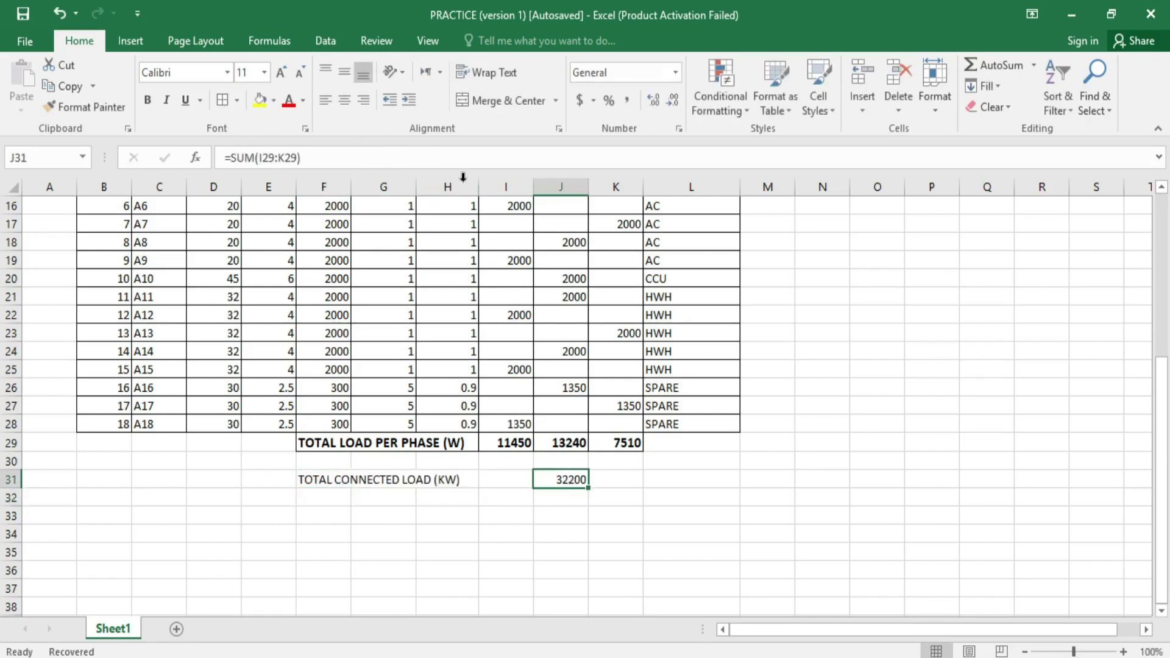
key(F2)
text(/)
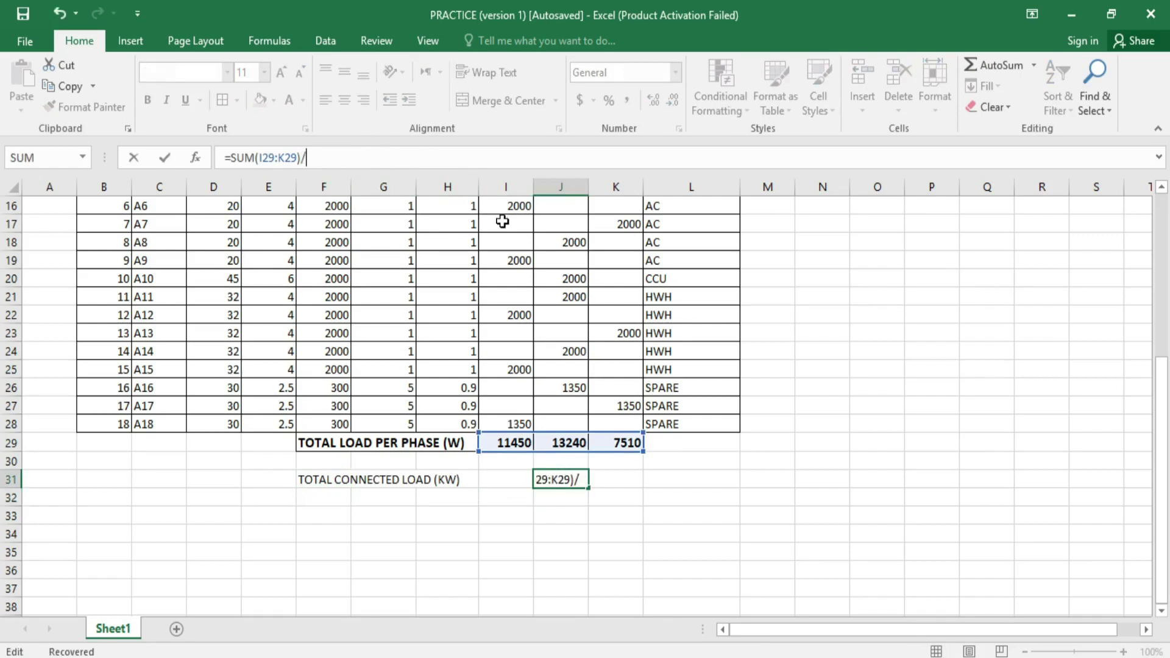
text(1000)
key(Return)
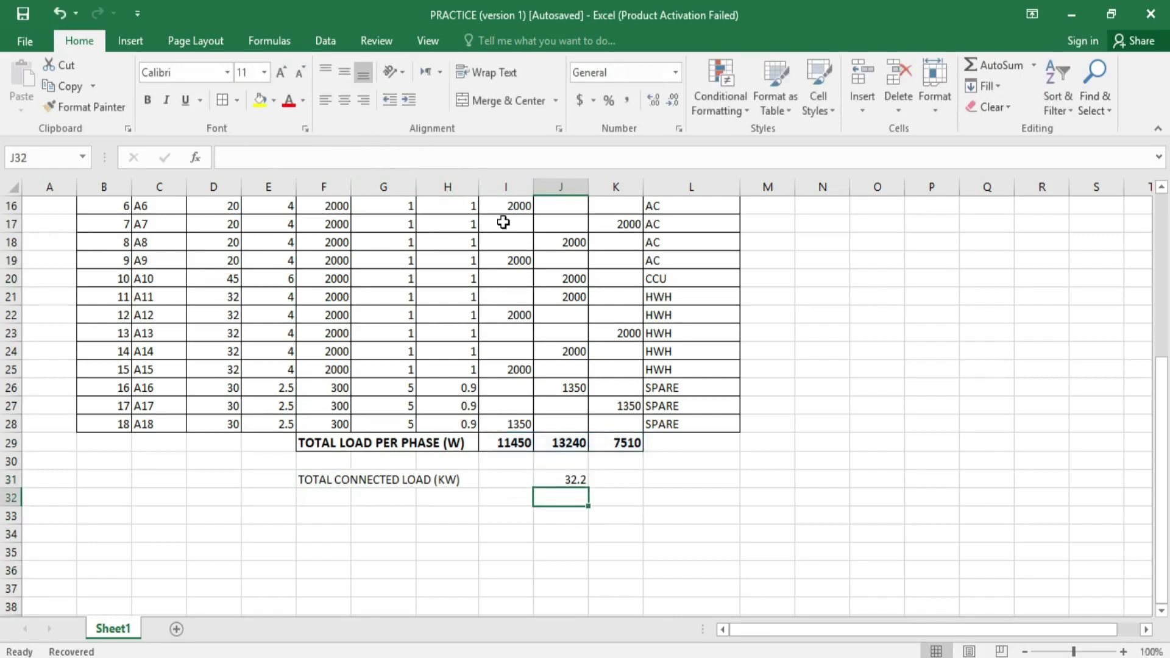
Step: Set the font of the whole TOTAL CONNECTED LOAD (KW) row, row 31, to Arial Black
click(11, 479)
click(227, 72)
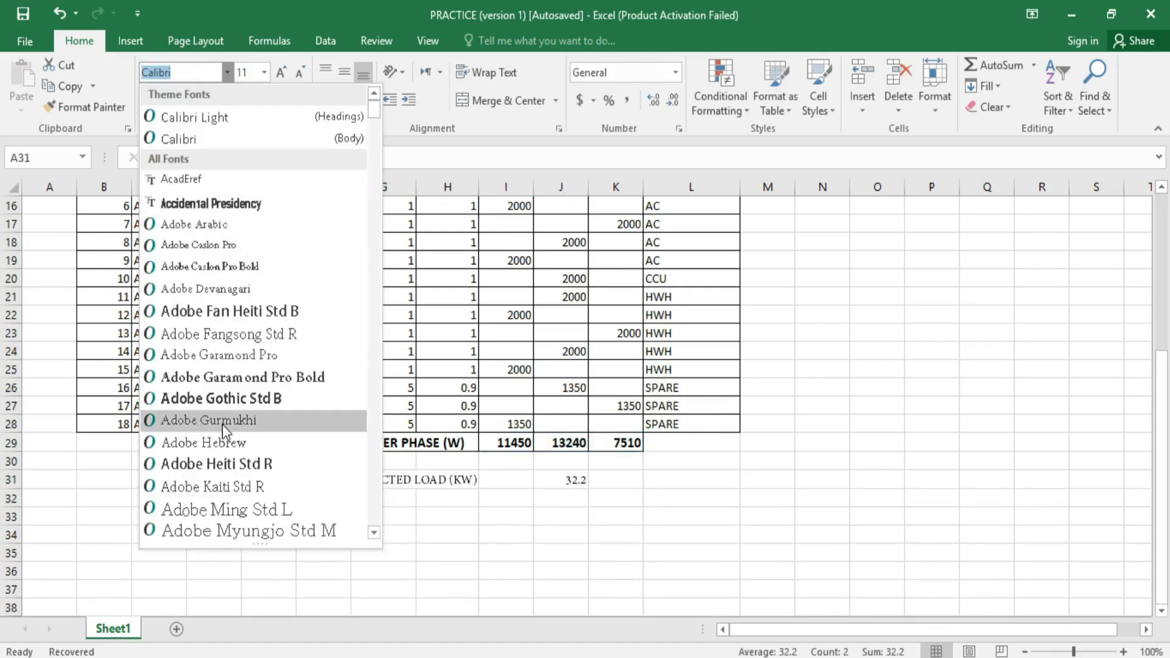
scroll(220, 437, down, 3)
scroll(220, 437, down, 3)
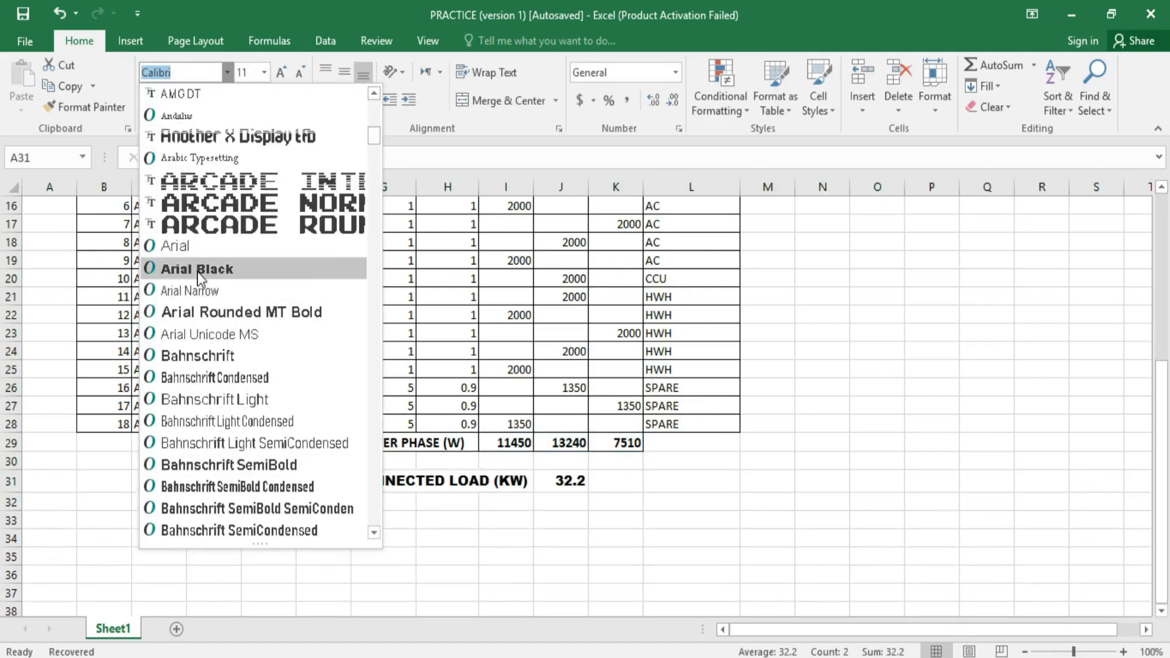
click(201, 266)
click(841, 439)
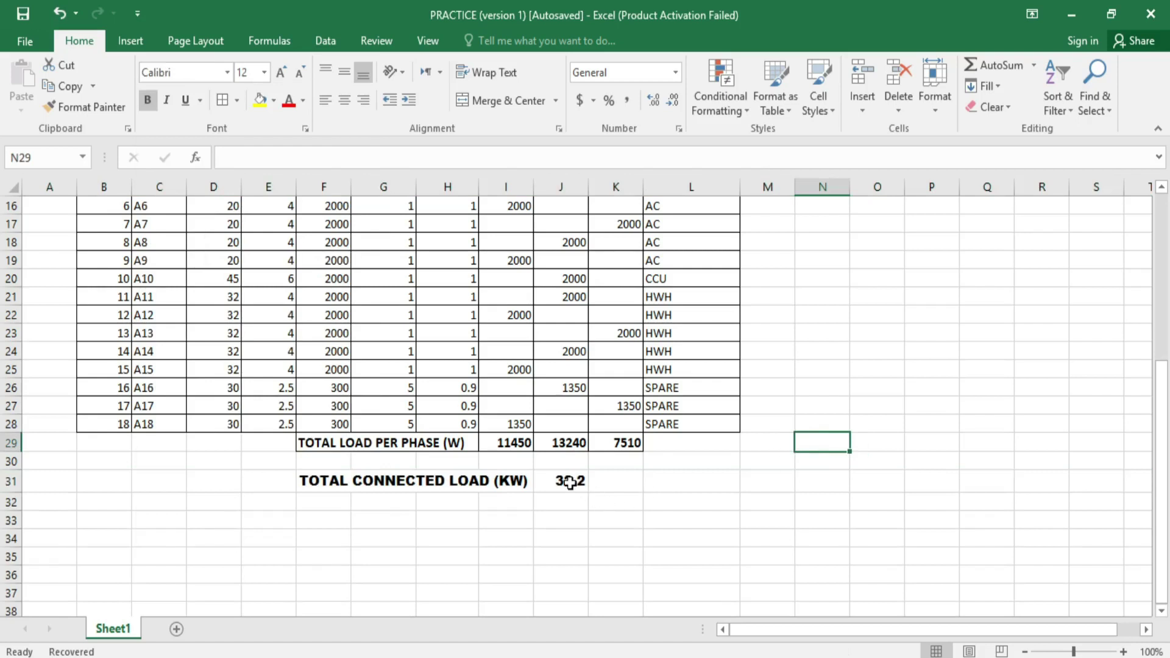
scroll(600, 536, up, 1)
scroll(597, 550, up, 3)
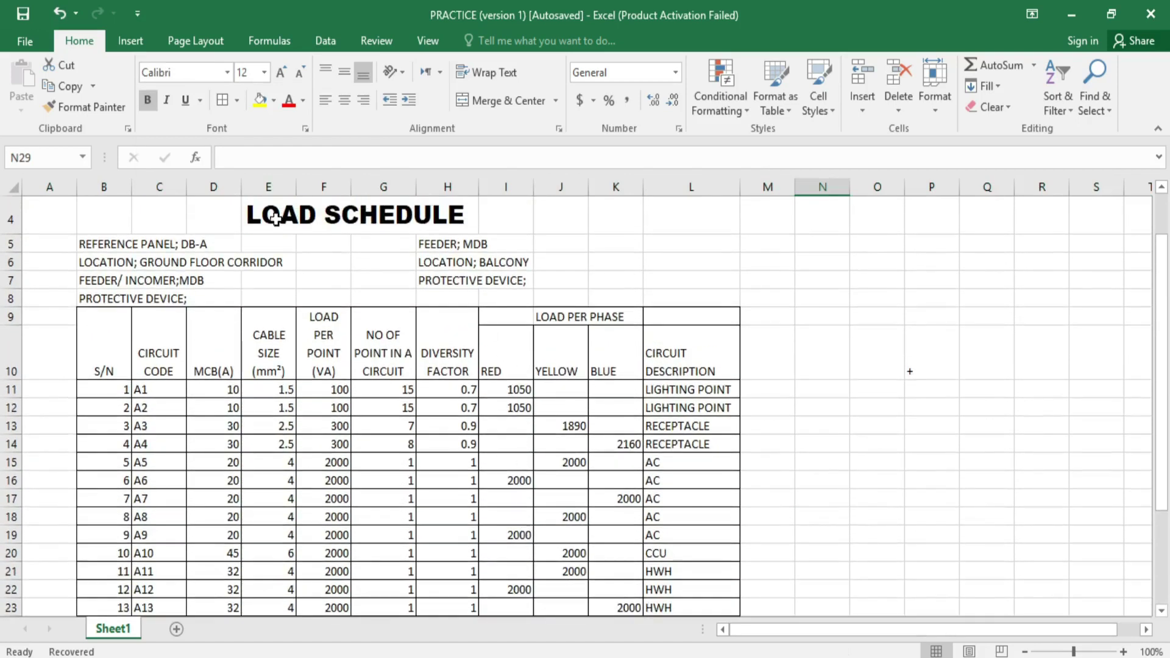
scroll(350, 308, down, 4)
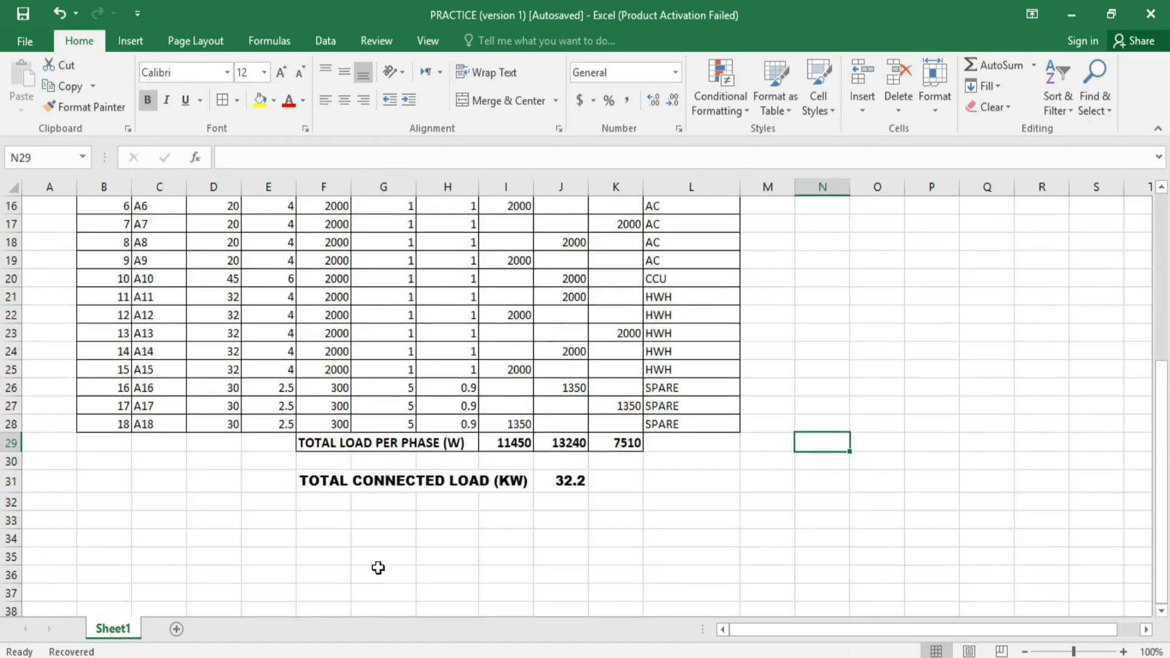
scroll(479, 501, up, 5)
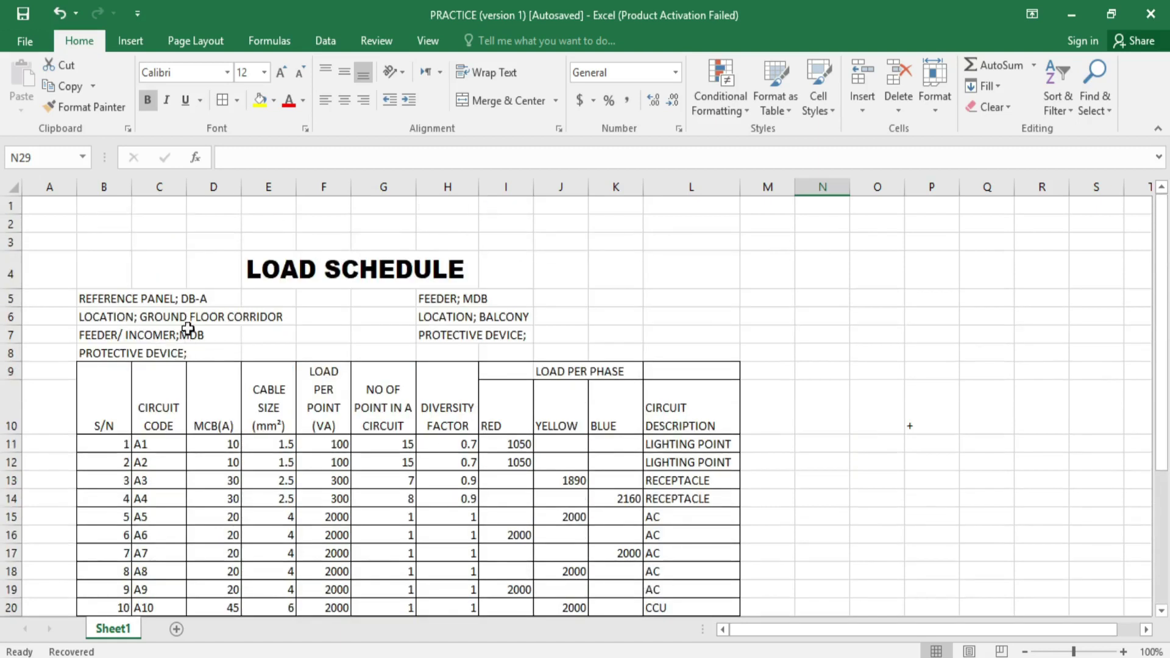
scroll(286, 342, down, 4)
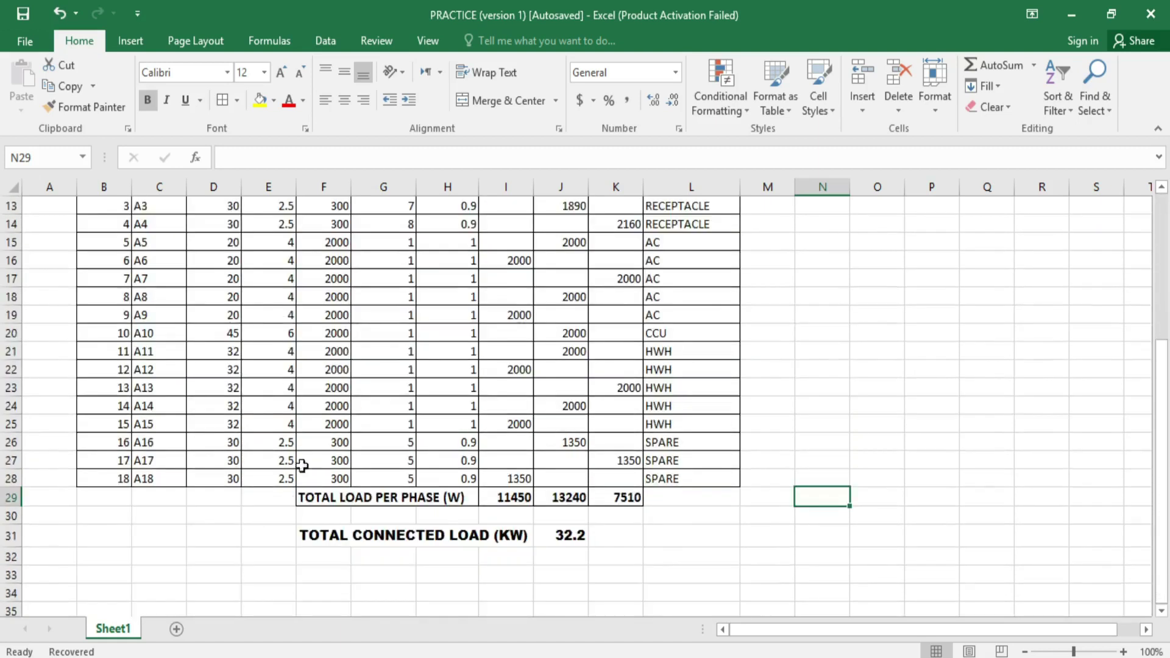
Step: Enter the label TOTAL CURRENT (AMP) in cell F32, below the total connected load label
scroll(450, 426, down, 3)
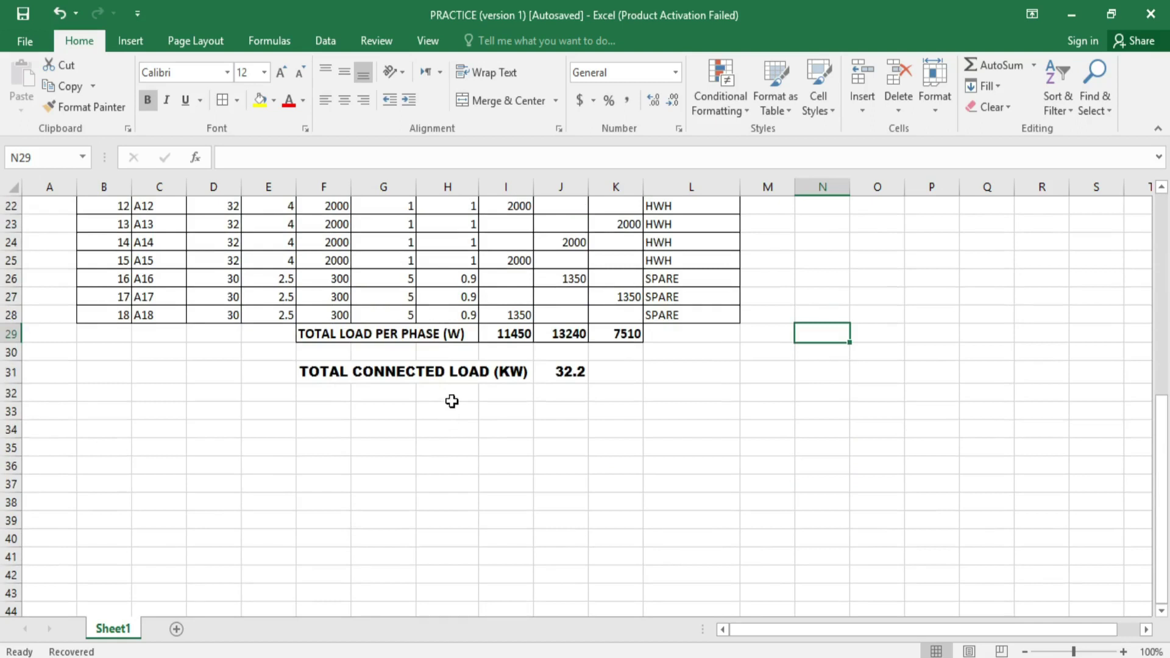
click(314, 405)
click(316, 397)
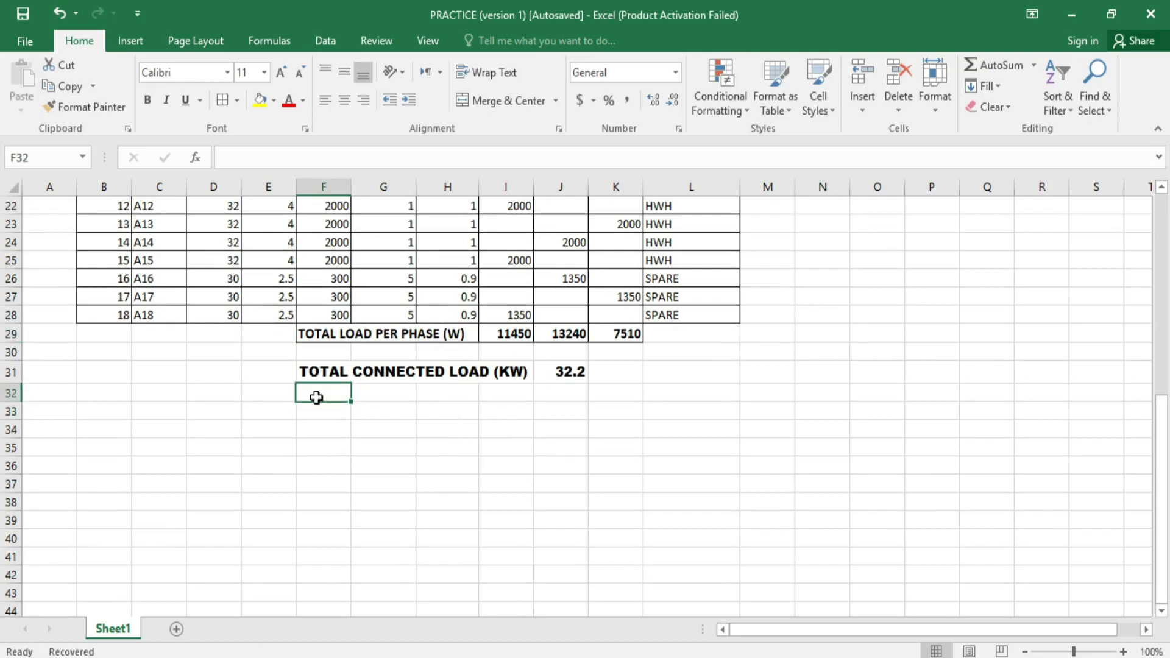
text(TOTAL CAL A)
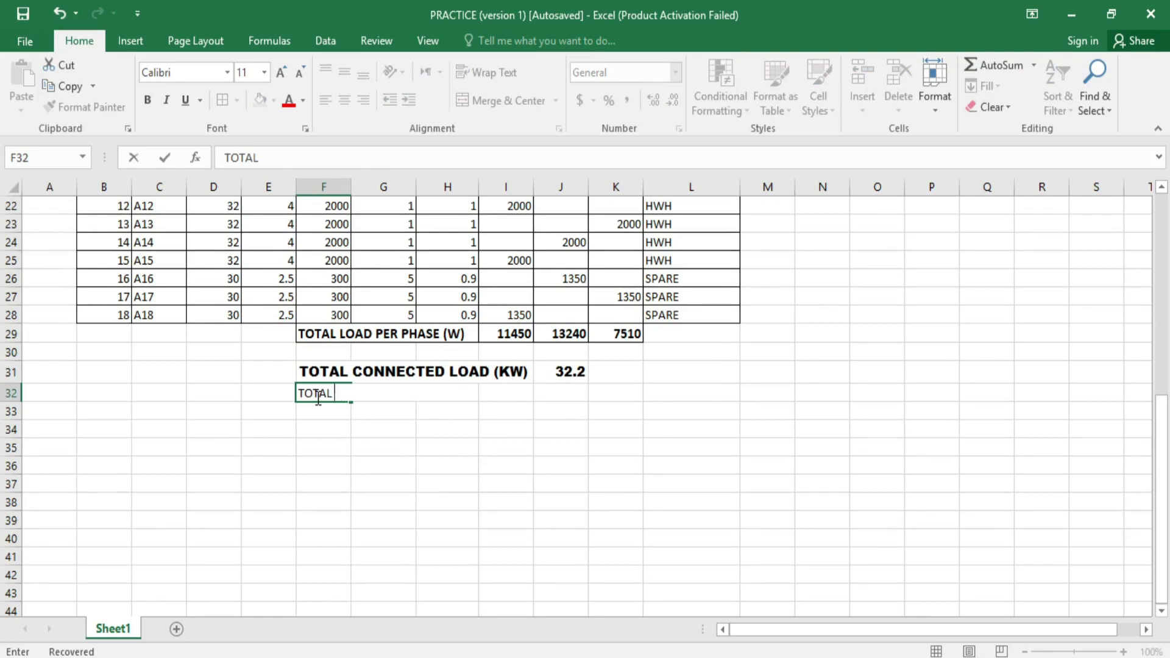
text(C)
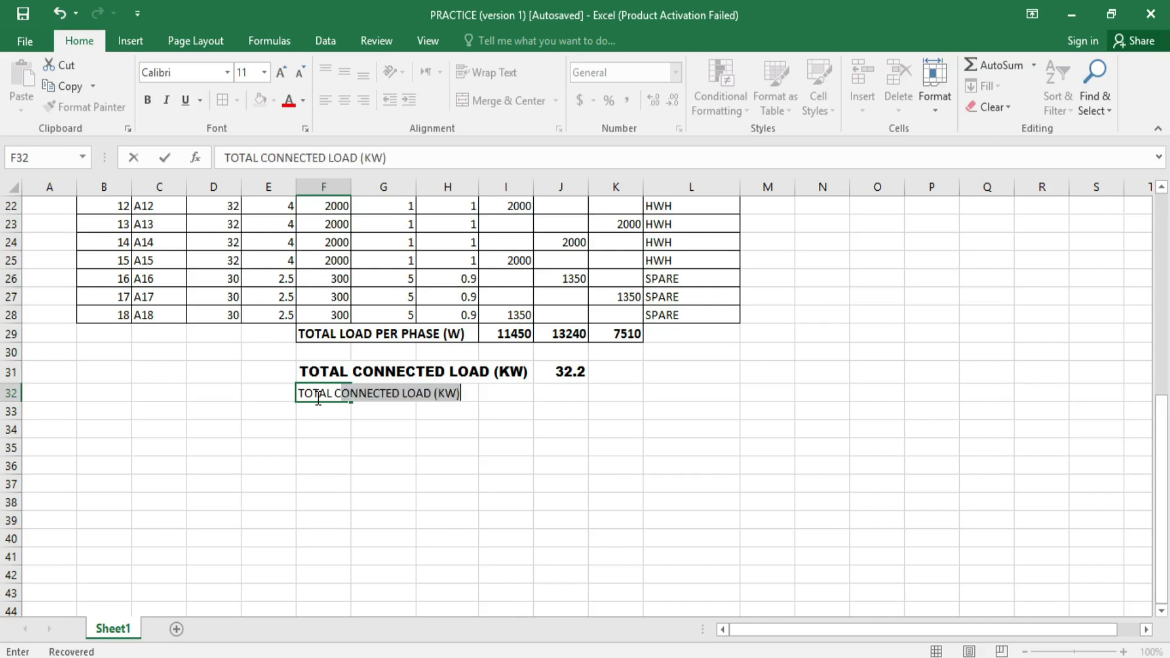
text(URRENT)
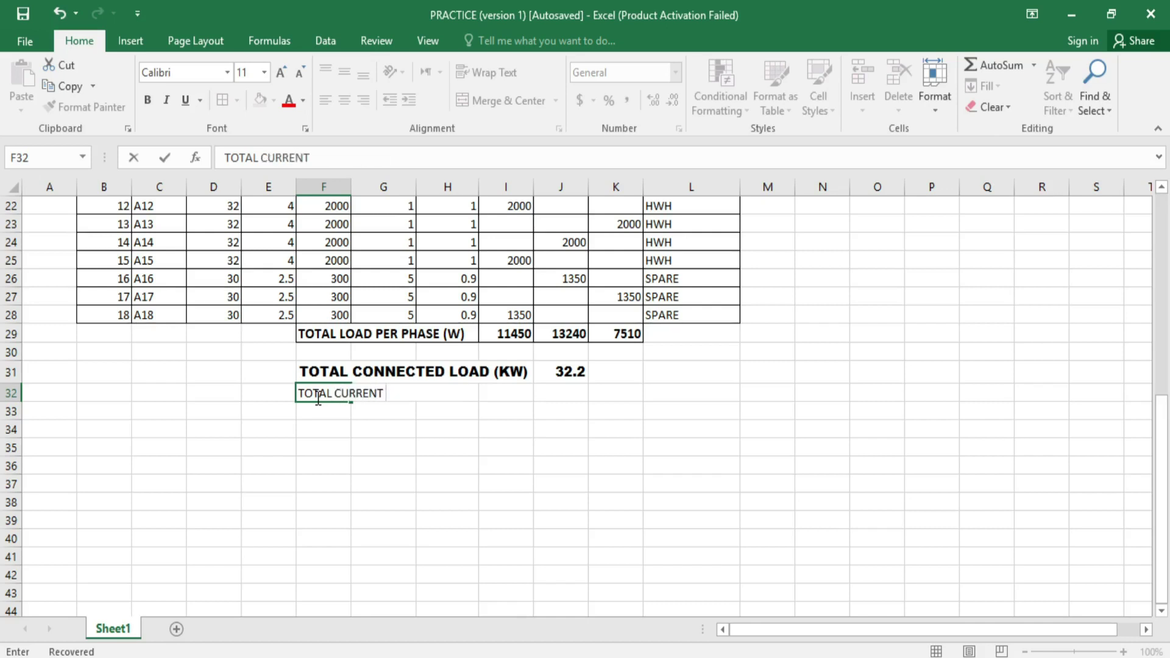
text( (AMP)
Step: Calculate the total current in cell J32 with the formula =J31/(1.73*415)
click(573, 397)
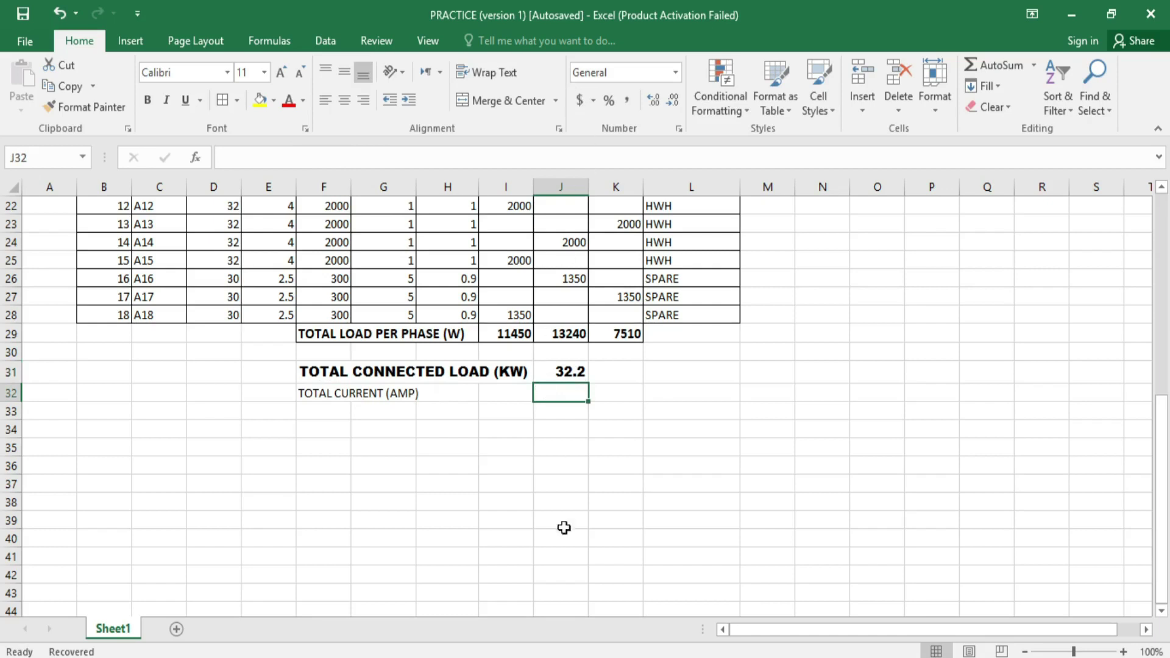
text(=)
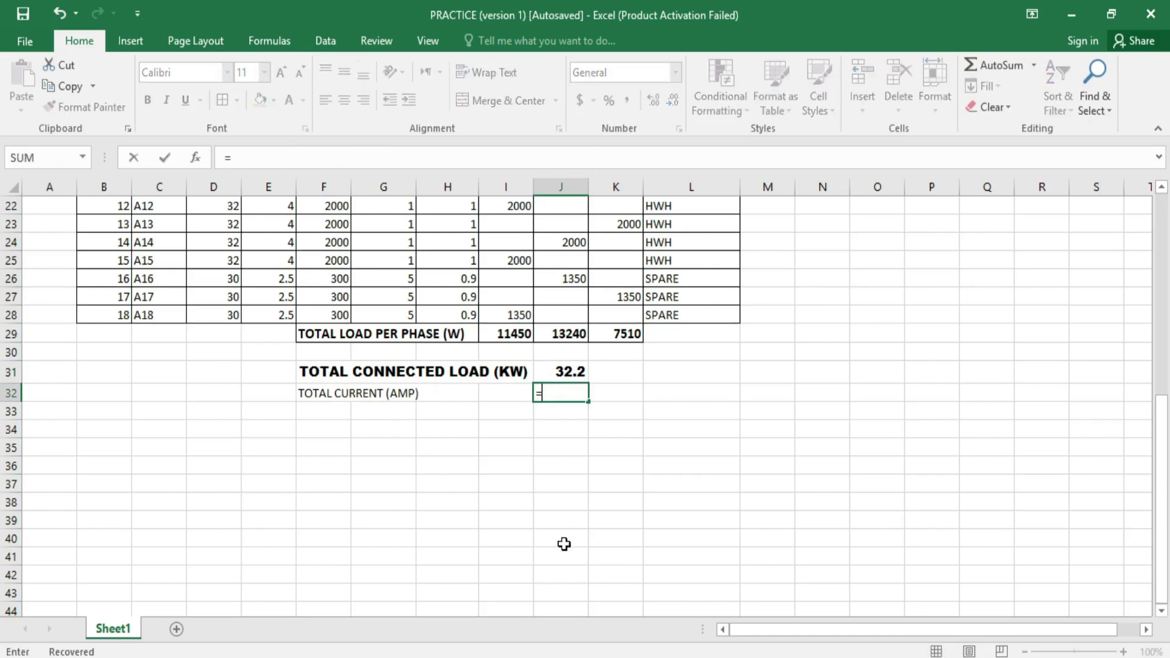
click(567, 363)
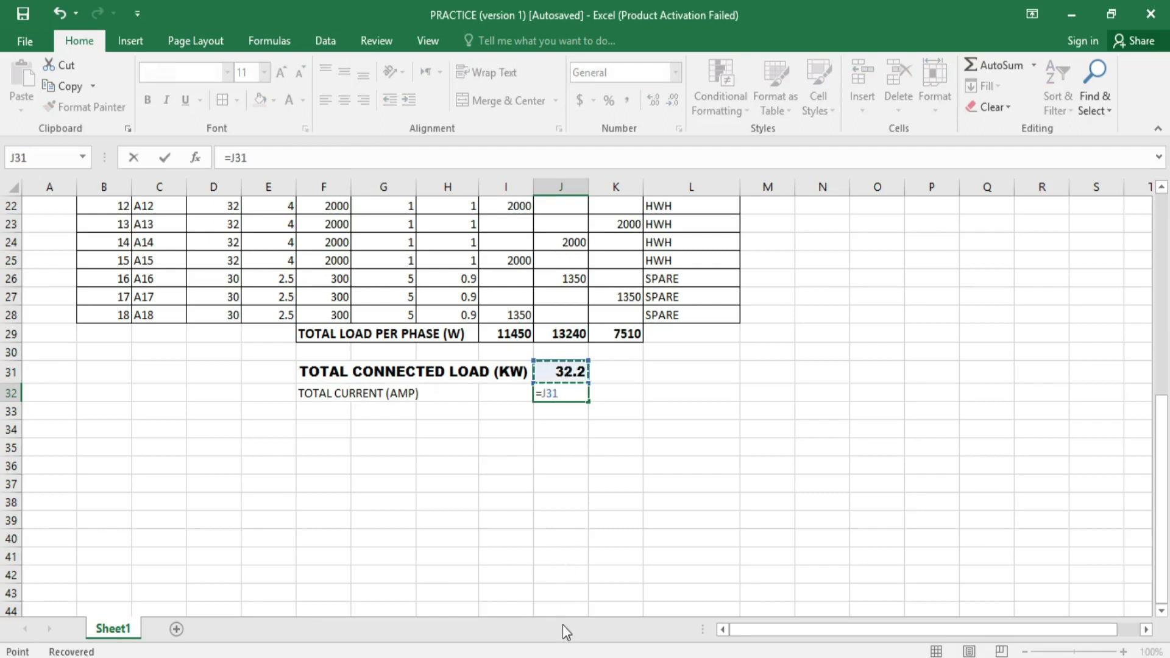
text(/(1.73*415)
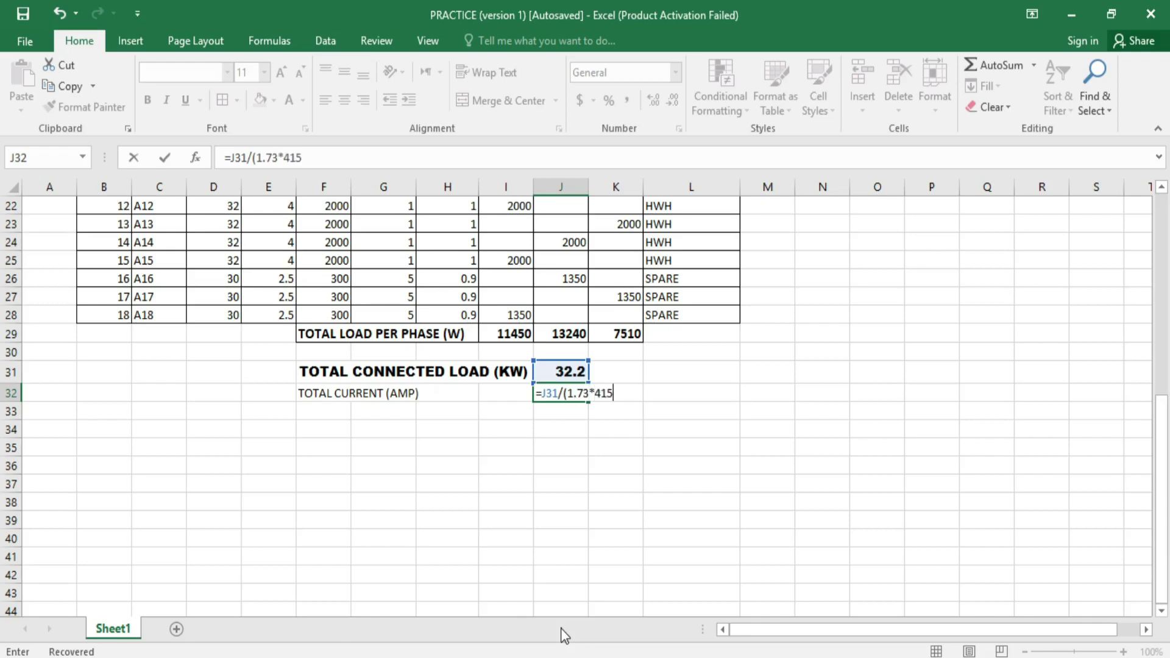
key(Return)
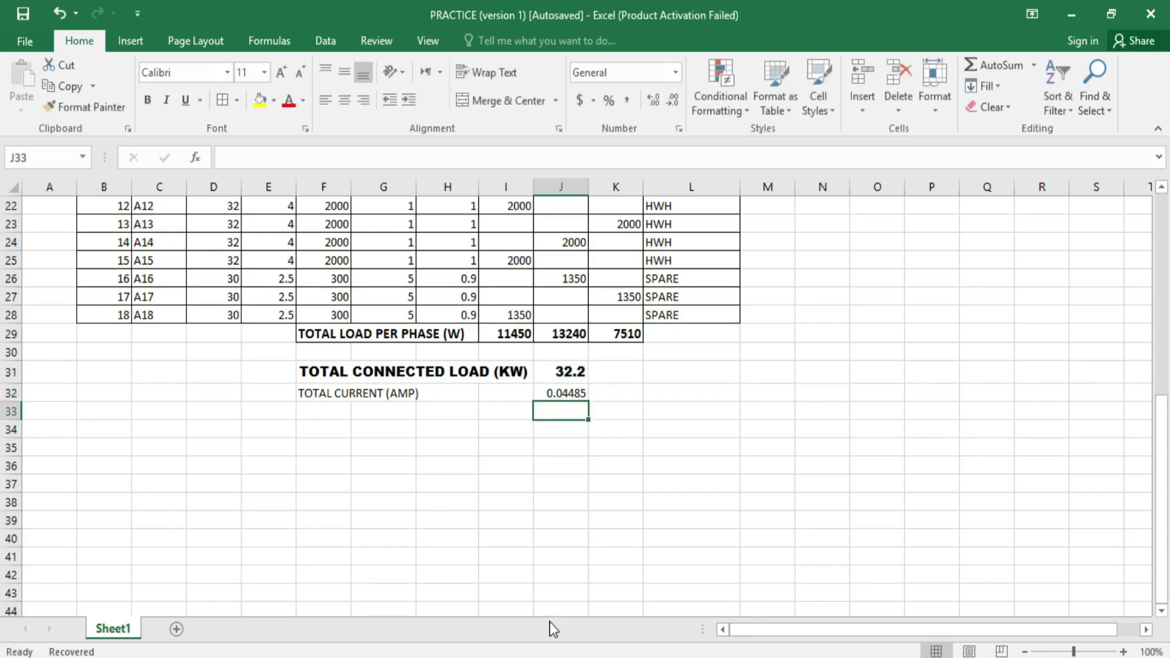
Step: Extend the total current formula in cell J32 to =J31/(1.73*415)*1000 to account for the load being in kilowatts
click(582, 394)
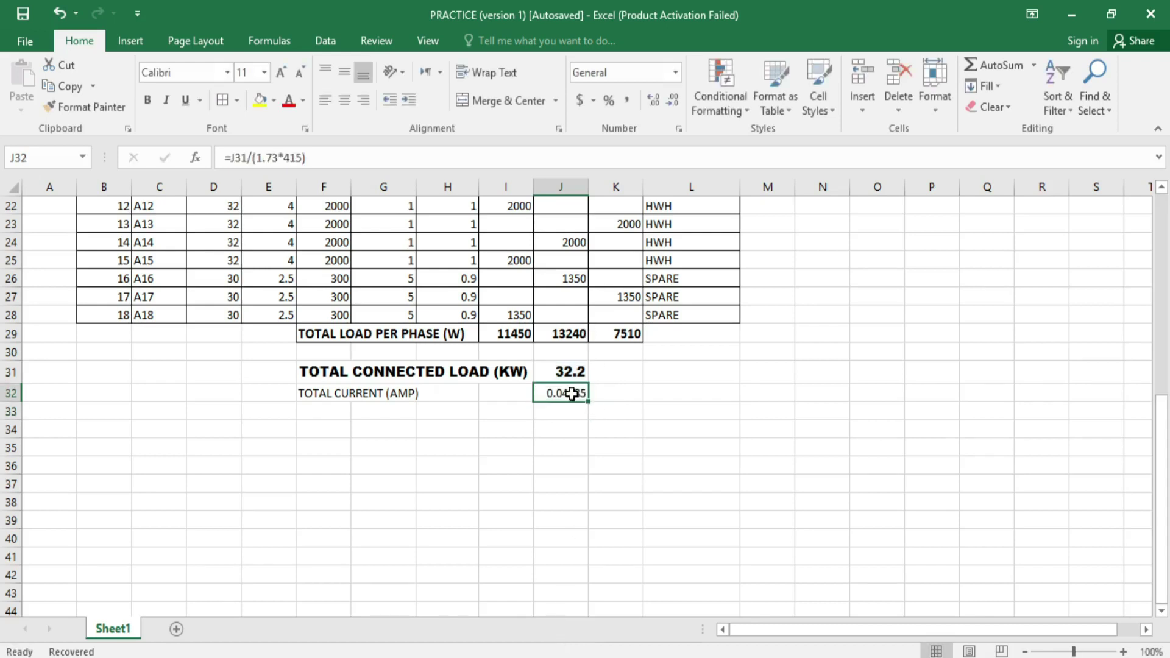
click(317, 157)
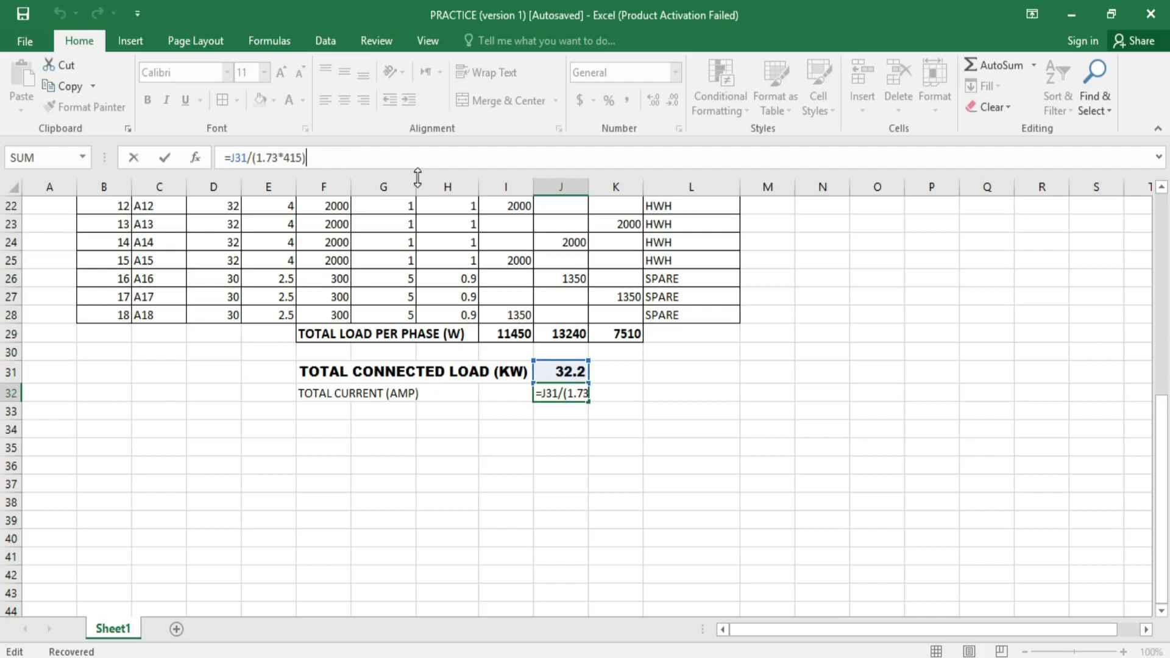
text(*)
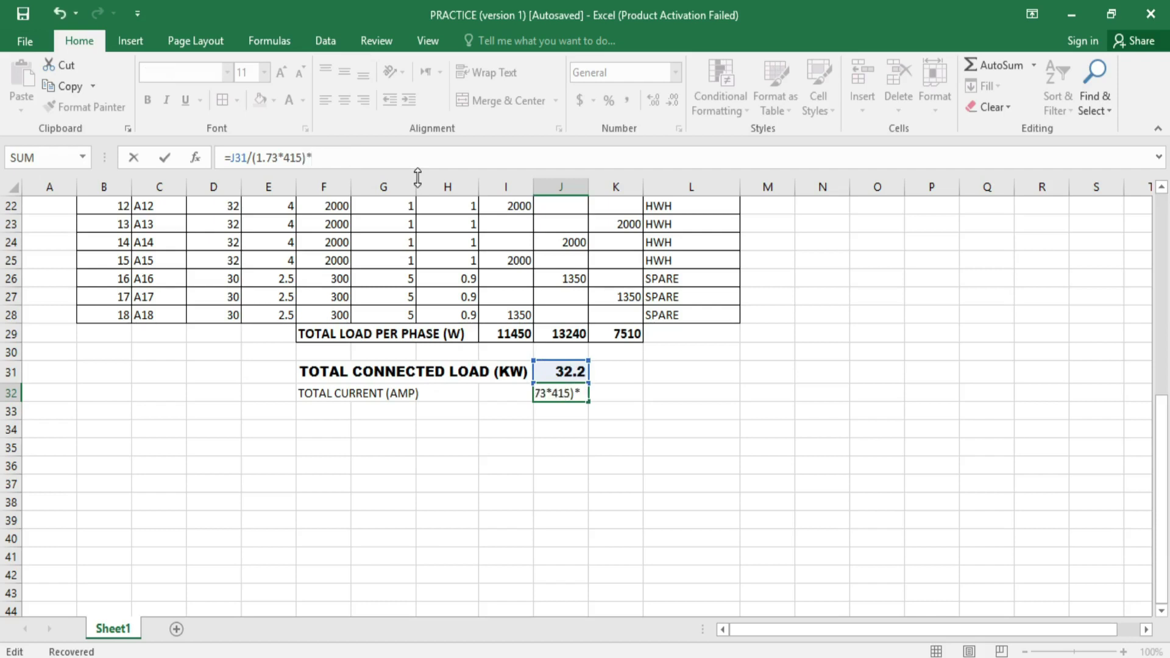
text(100)
key(Return)
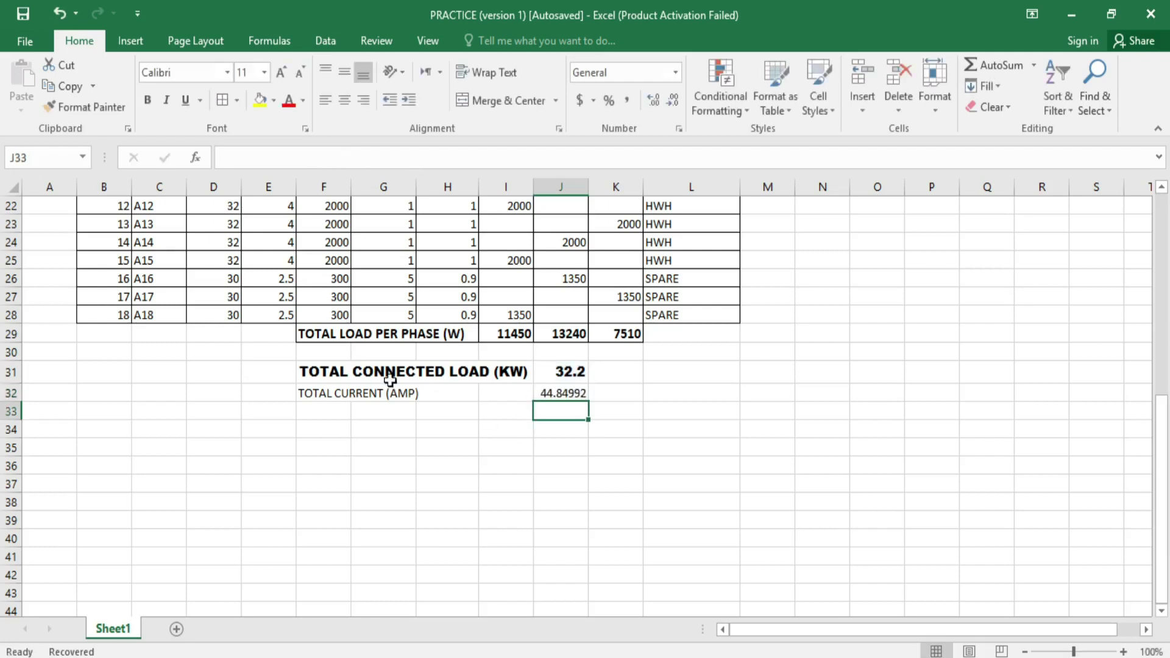
right_click(556, 396)
key(Escape)
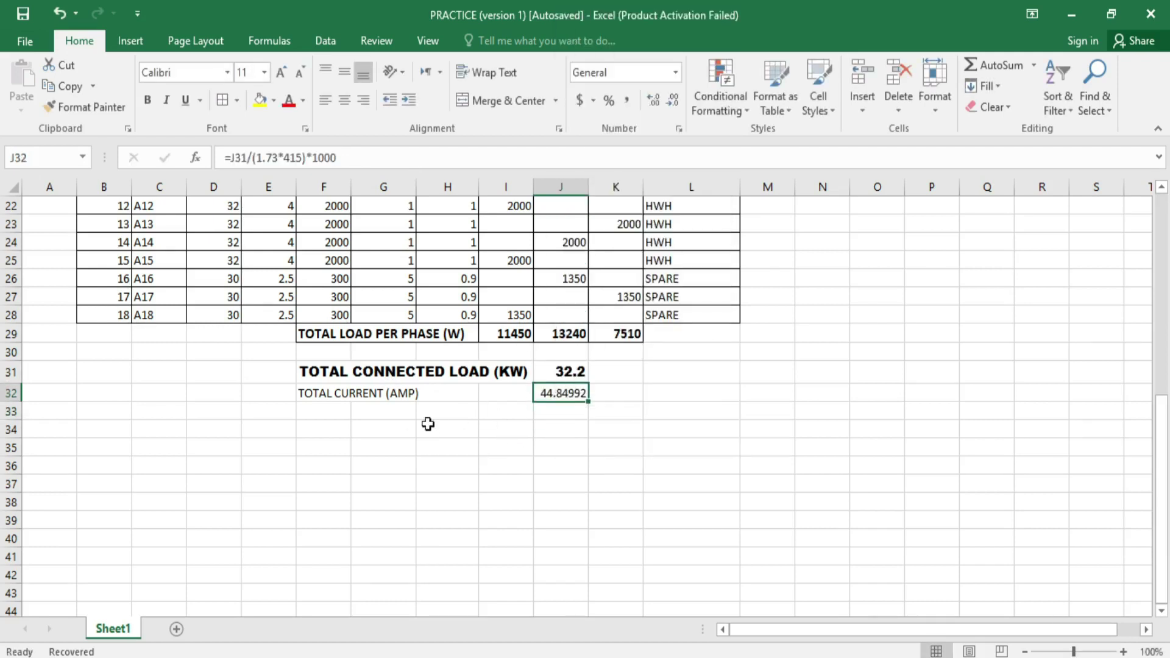
Step: Set the font of the whole TOTAL CURRENT (AMP) row, row 32, to Arial Black
click(328, 396)
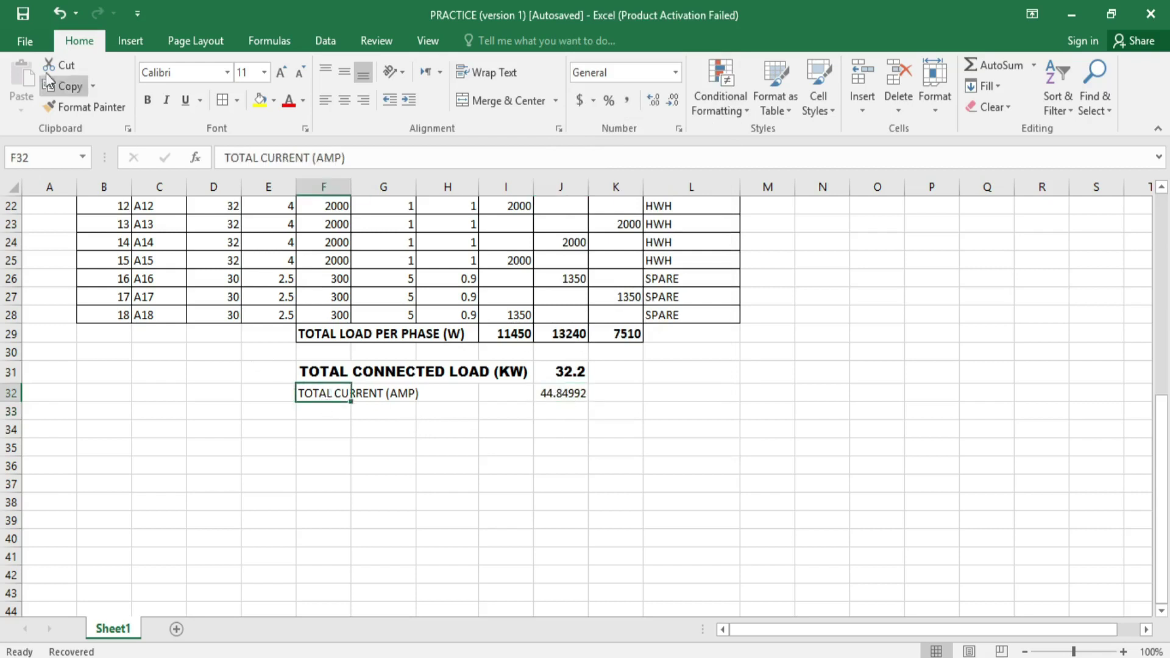
click(12, 393)
click(199, 67)
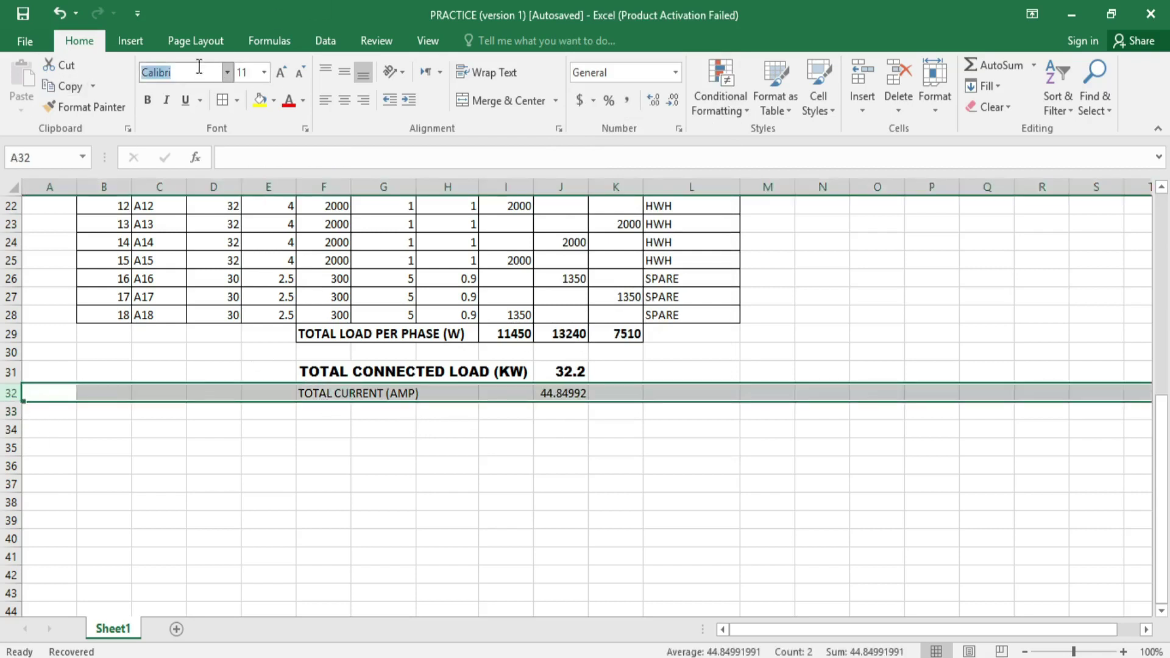
text(Ari)
click(227, 72)
scroll(220, 311, down, 5)
click(234, 466)
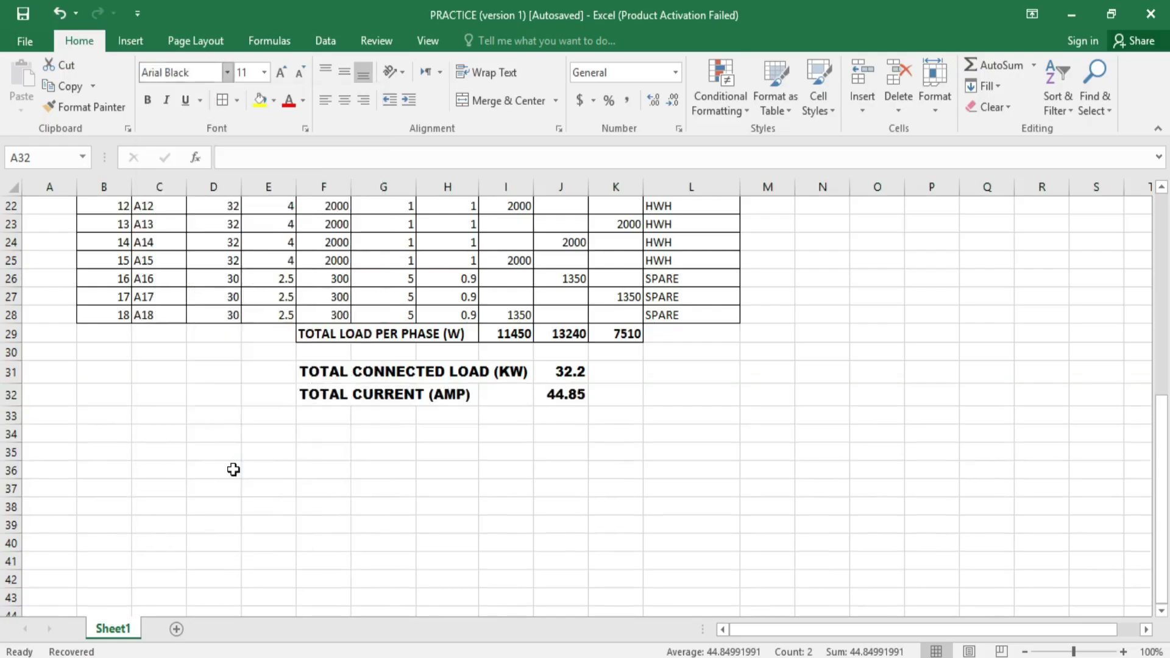
click(862, 345)
Step: Set the font size of row 32, the total current row, to 12
click(10, 394)
click(264, 73)
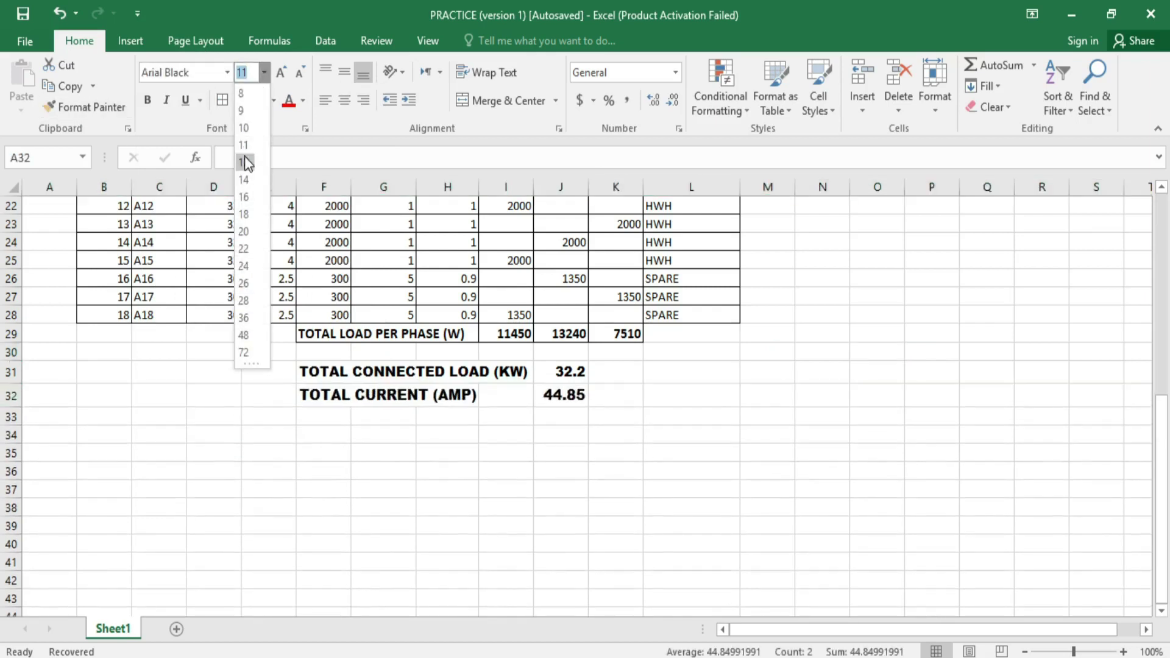
click(243, 155)
click(762, 314)
scroll(585, 425, up, 1)
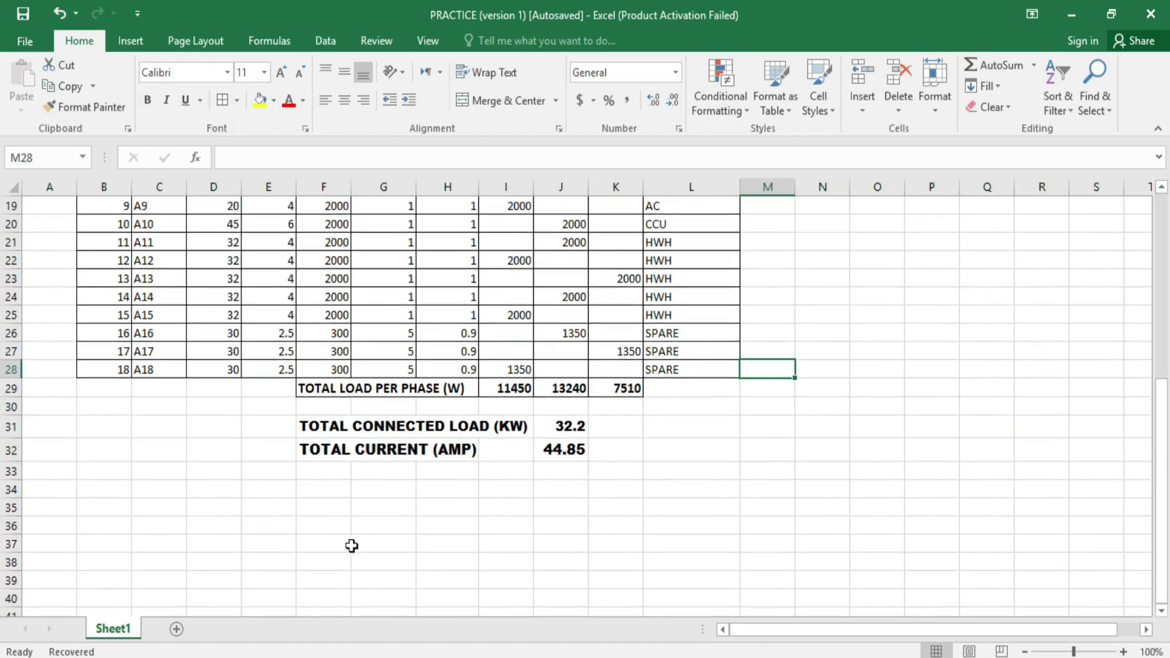
scroll(517, 606, up, 1)
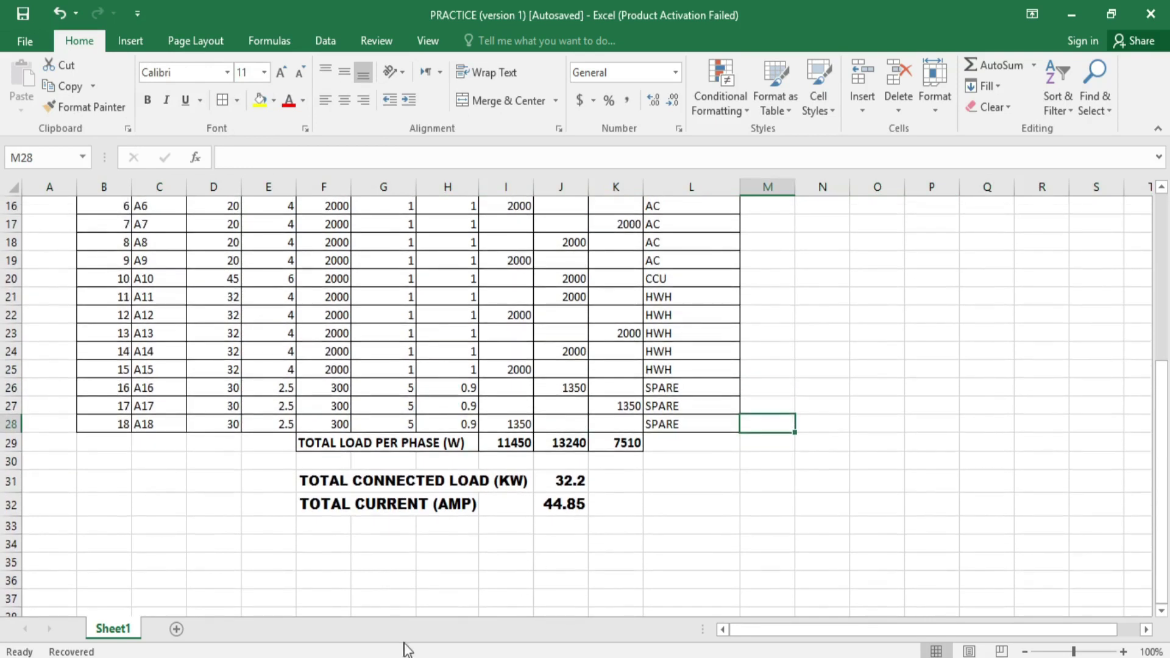
scroll(398, 522, down, 1)
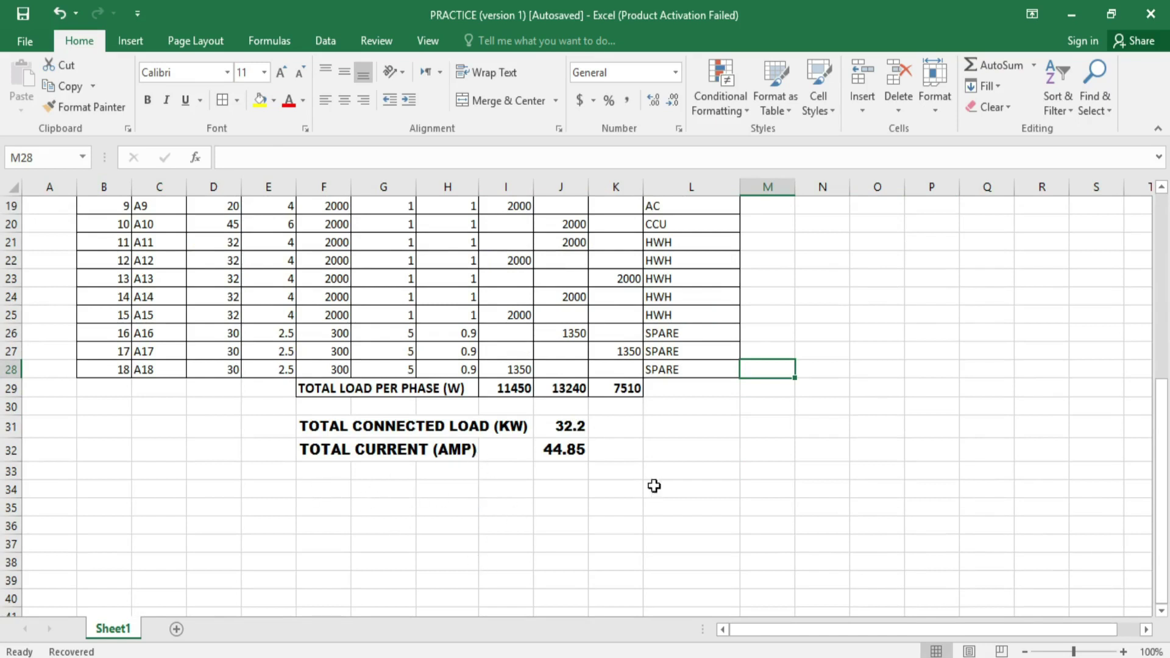
Step: Review the load schedule, comparing the total connected load and total current rows with the panel details in the header
scroll(581, 502, up, 2)
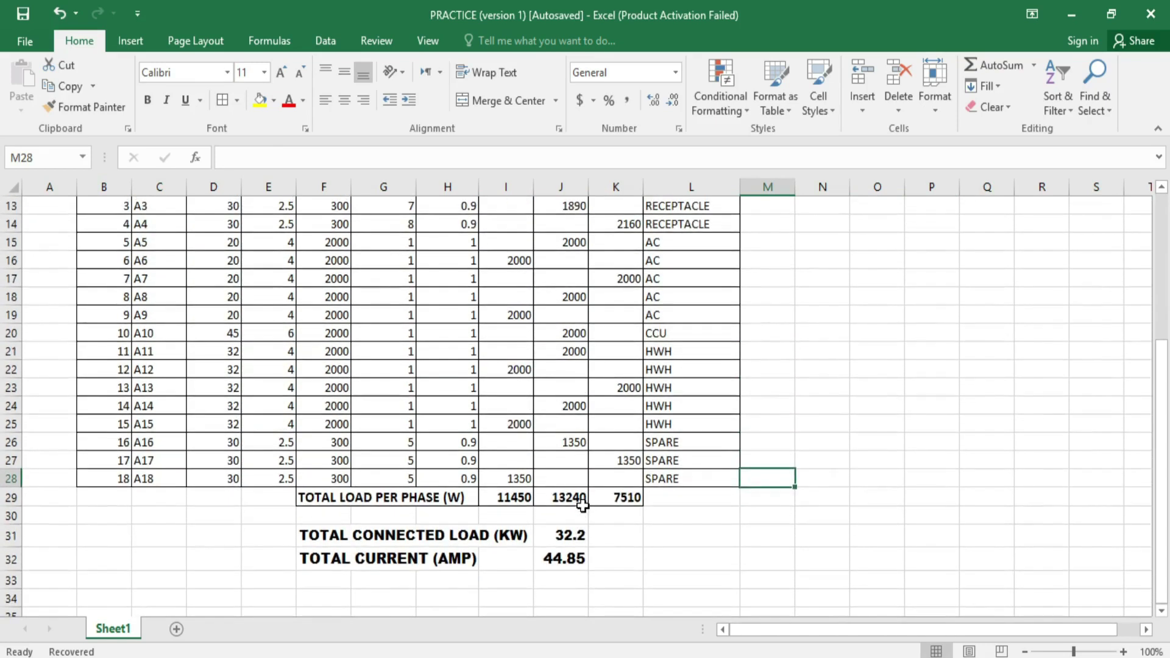
scroll(580, 584, up, 3)
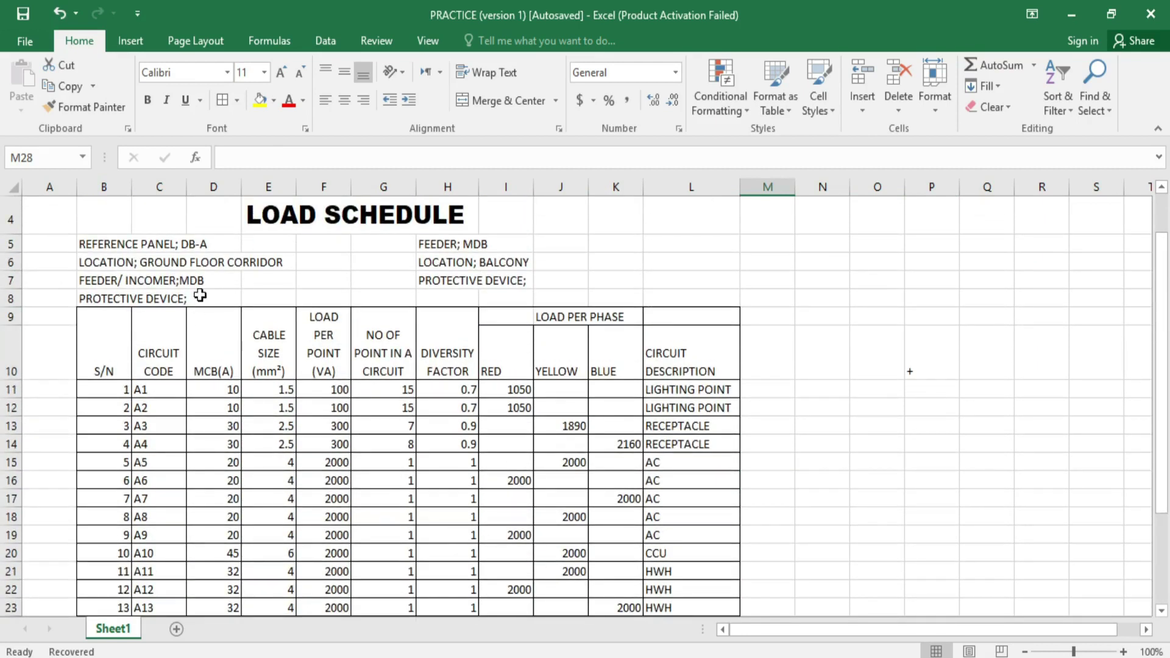
scroll(381, 376, down, 5)
scroll(577, 496, up, 3)
scroll(578, 496, down, 3)
scroll(422, 433, up, 2)
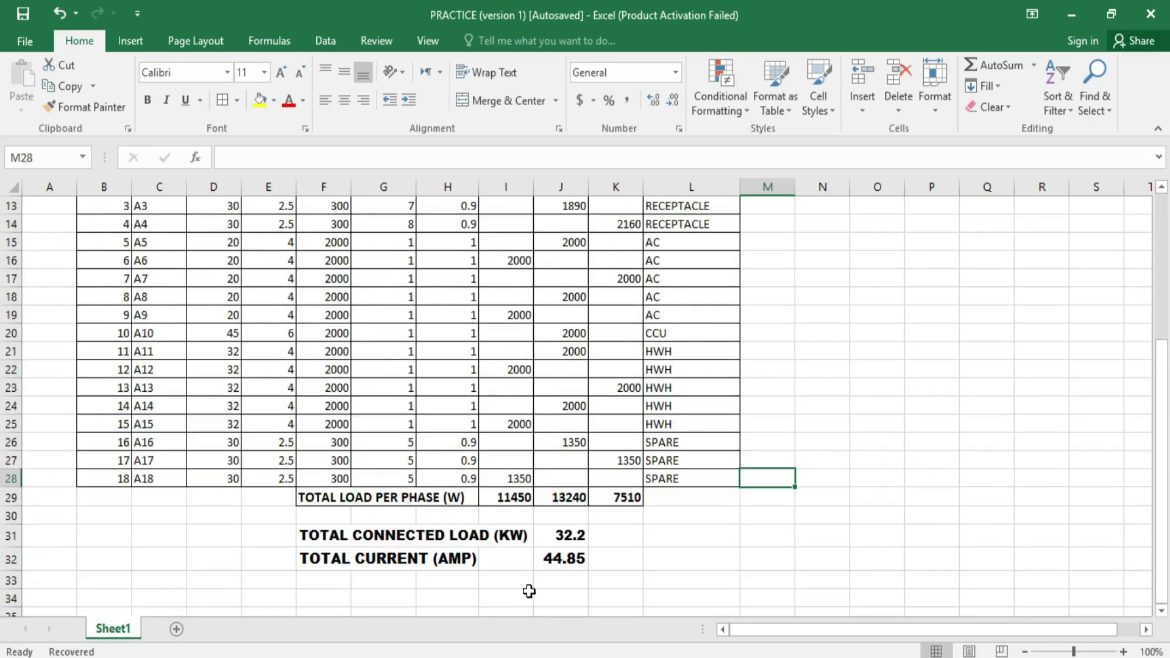
scroll(570, 577, up, 1)
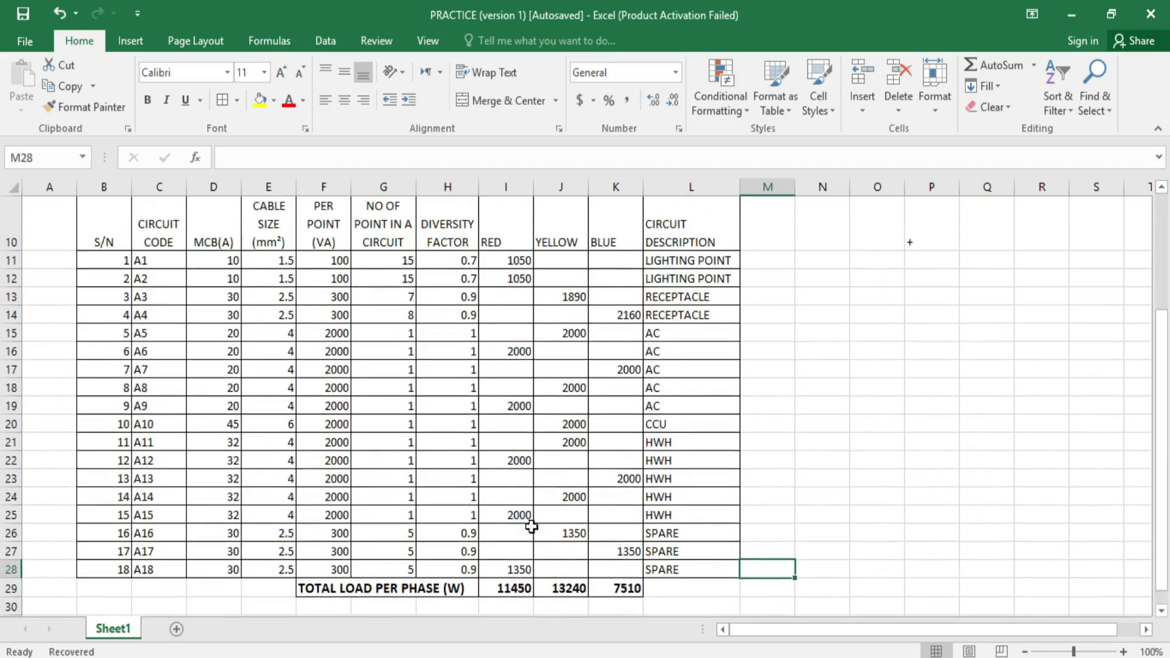
scroll(287, 358, down, 3)
scroll(287, 358, up, 6)
scroll(305, 330, down, 4)
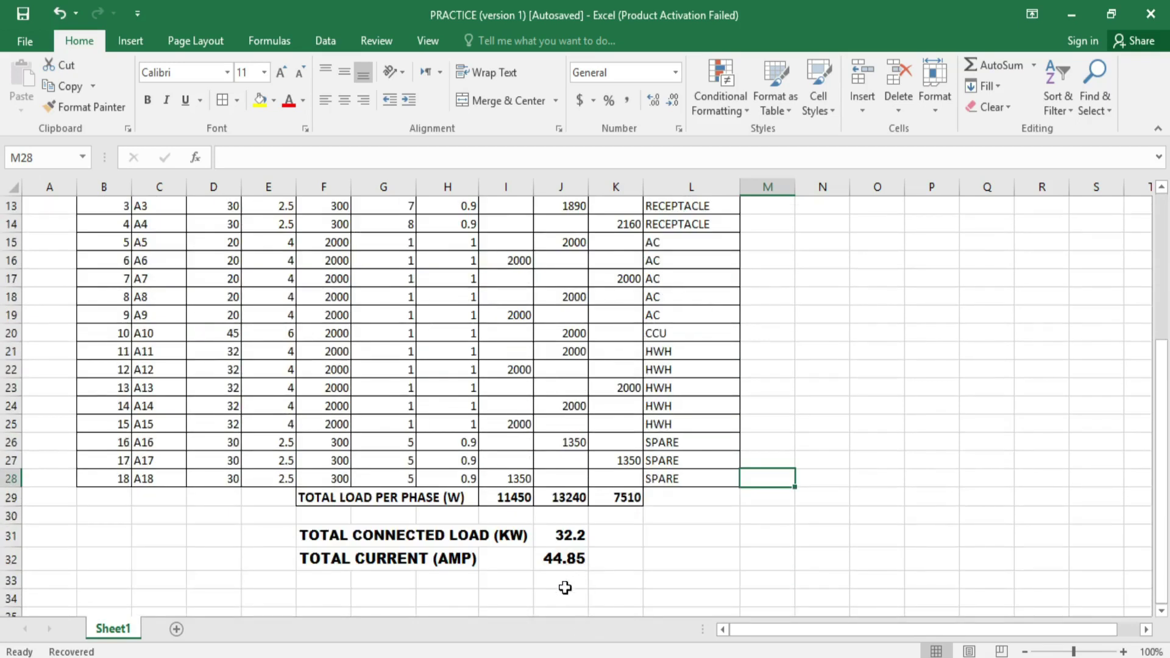
scroll(499, 586, up, 4)
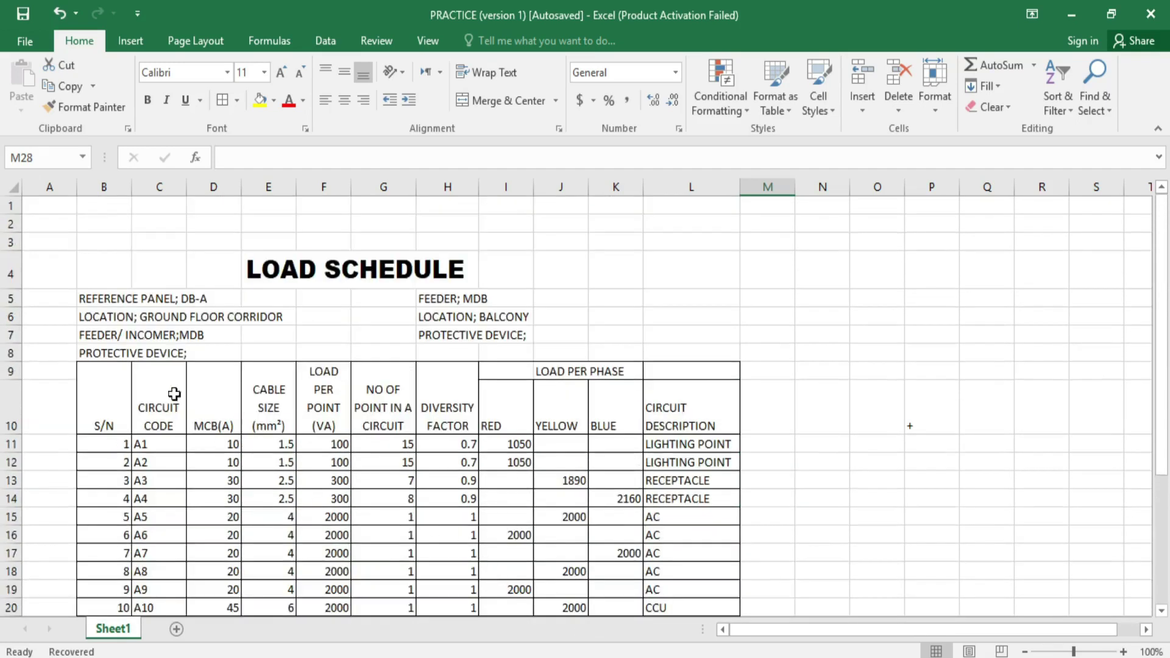
Step: Complete the PROTECTIVE DEVICE entry in cell B8 with a 60A rating so it reads "PROTECTIVE DEVICE; 60A"
click(209, 352)
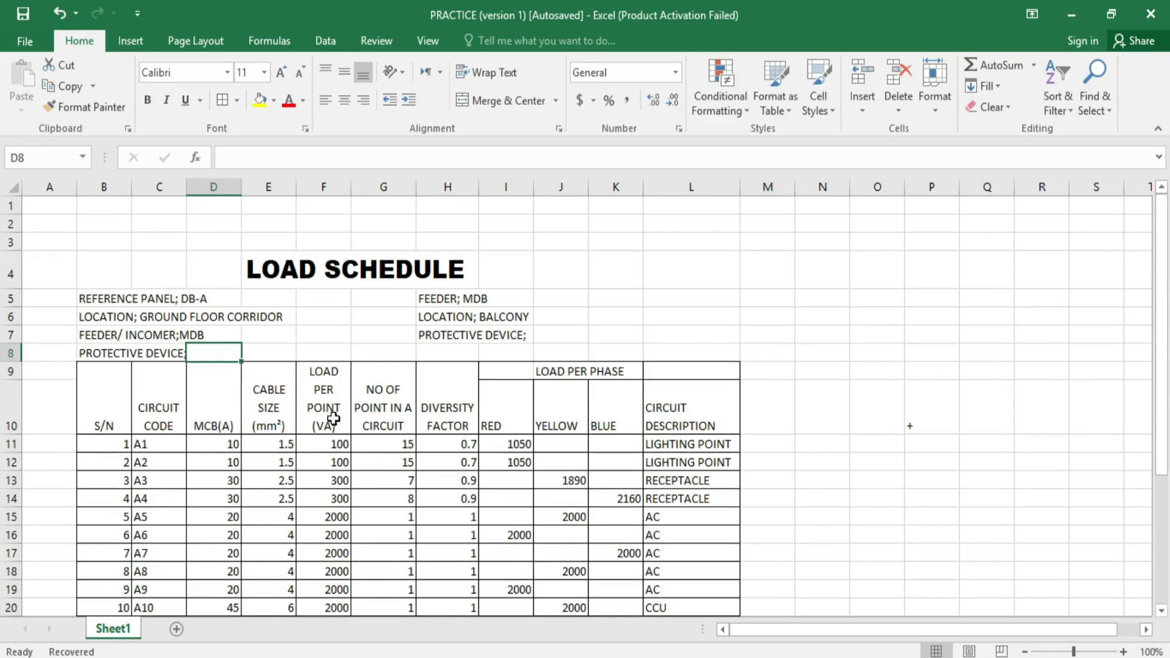
click(145, 357)
click(125, 355)
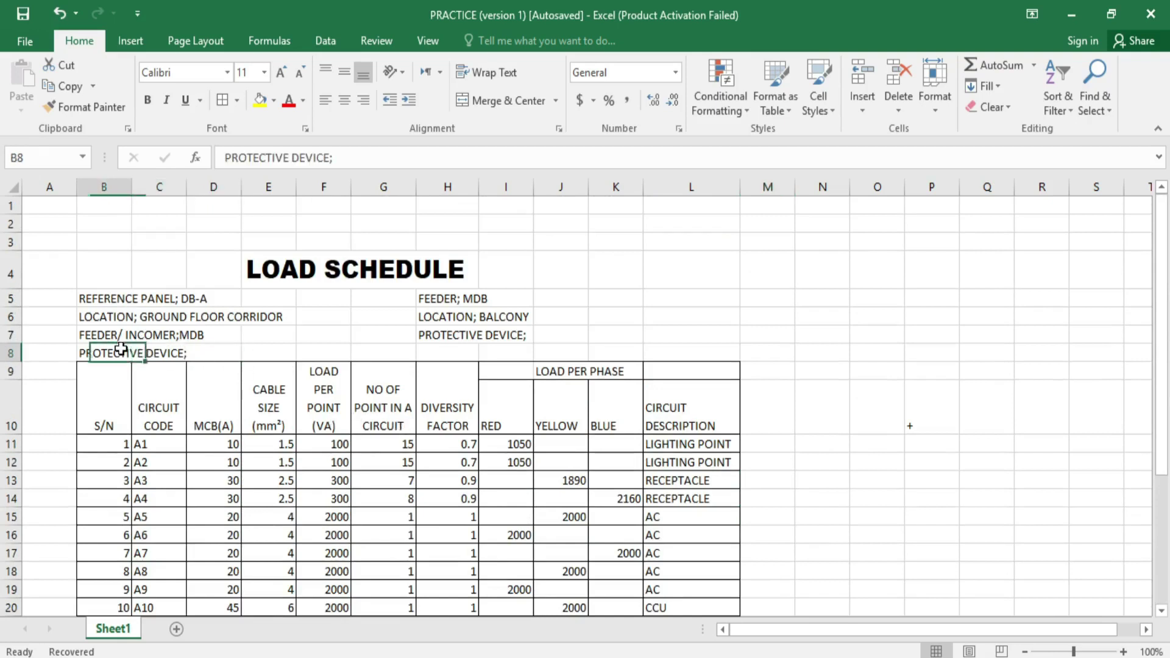
click(342, 169)
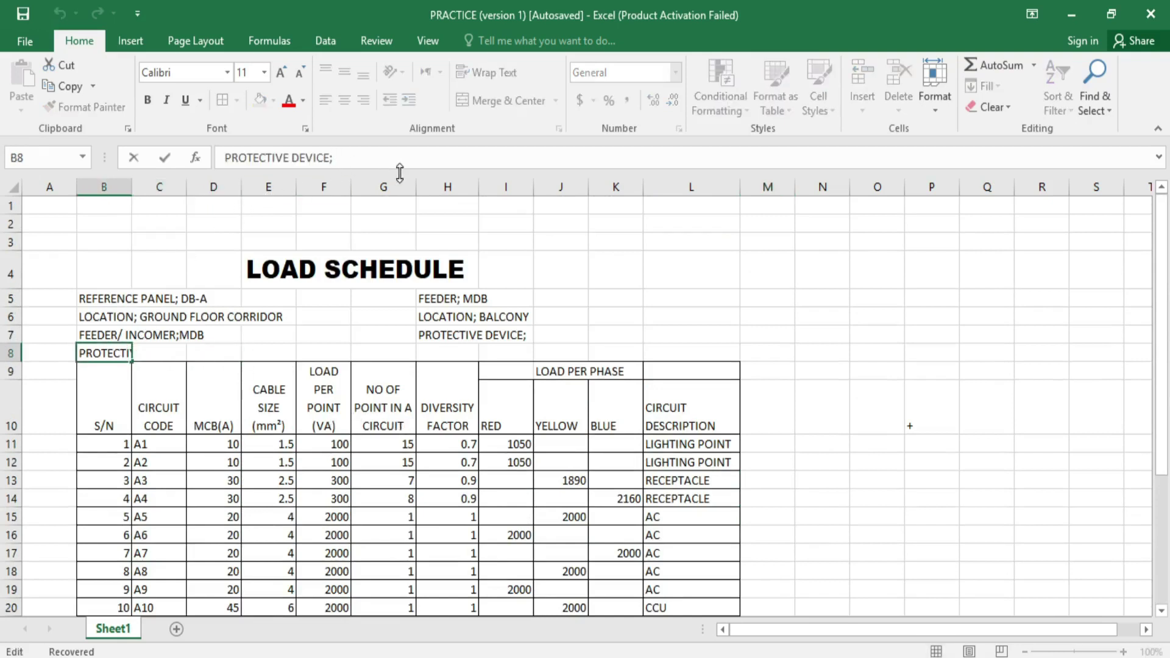
text(60)
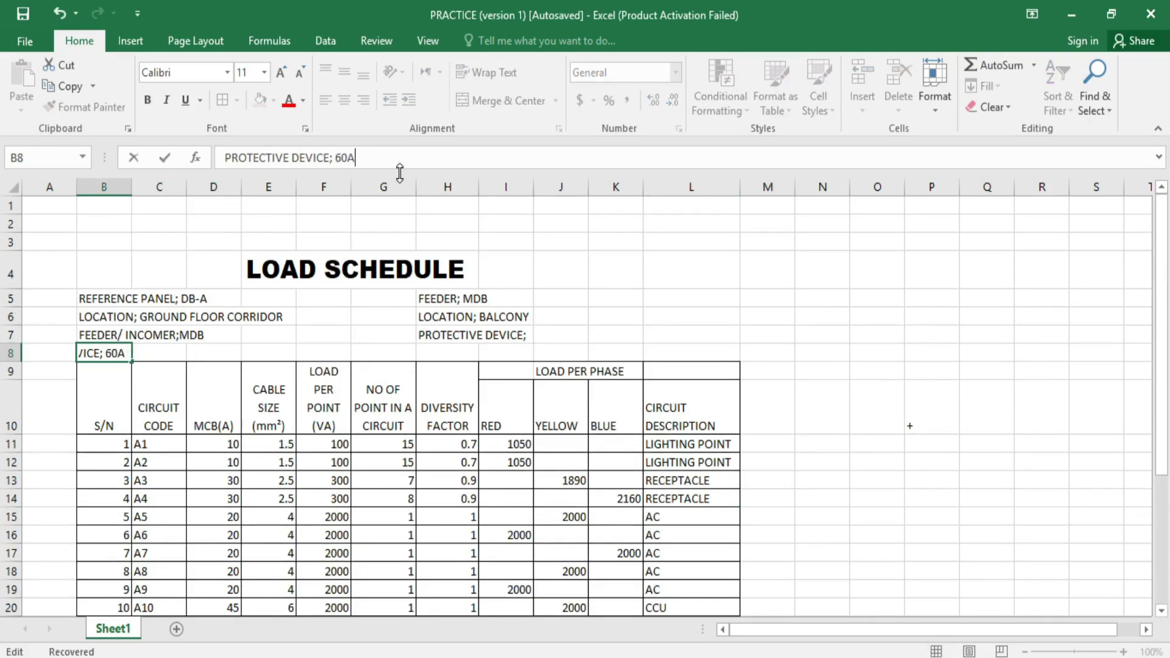
text(A)
key(Return)
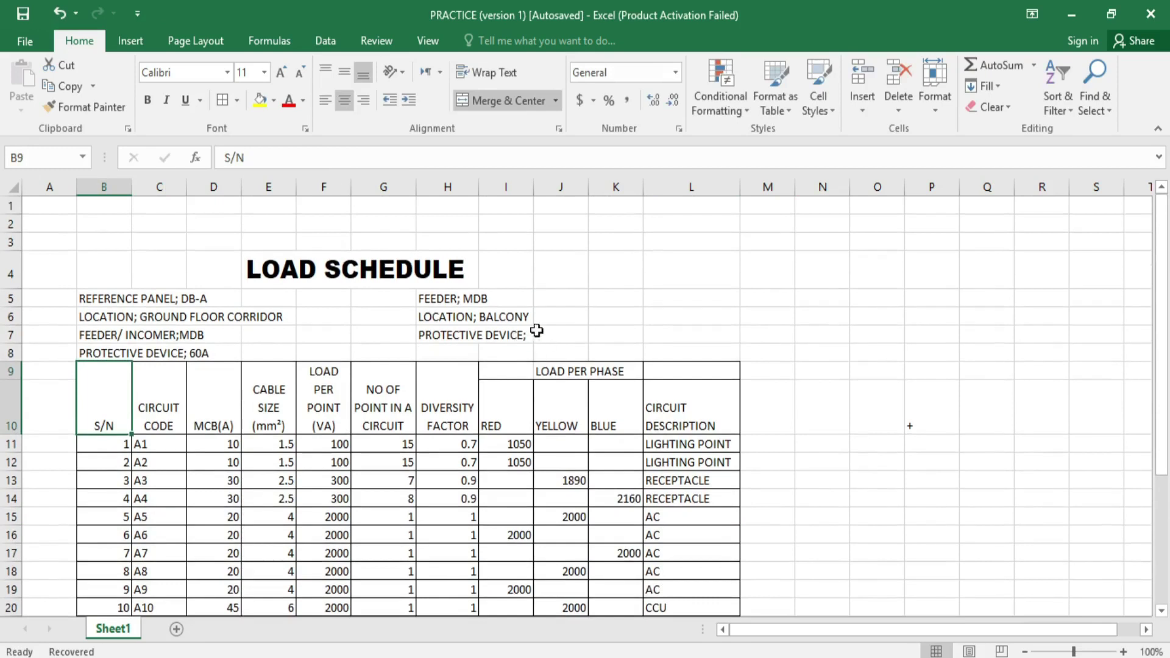
Step: Apply all borders to the total connected load and total current cells, F31:J32
scroll(267, 331, down, 6)
drag(317, 426, 575, 449)
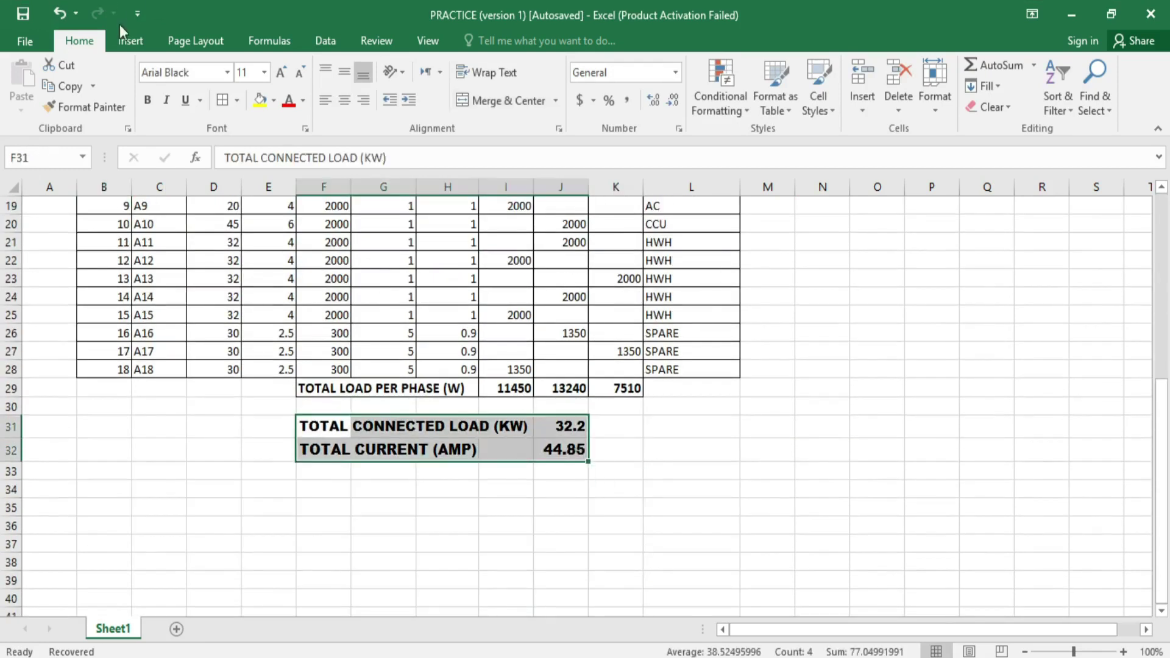
click(222, 99)
click(772, 448)
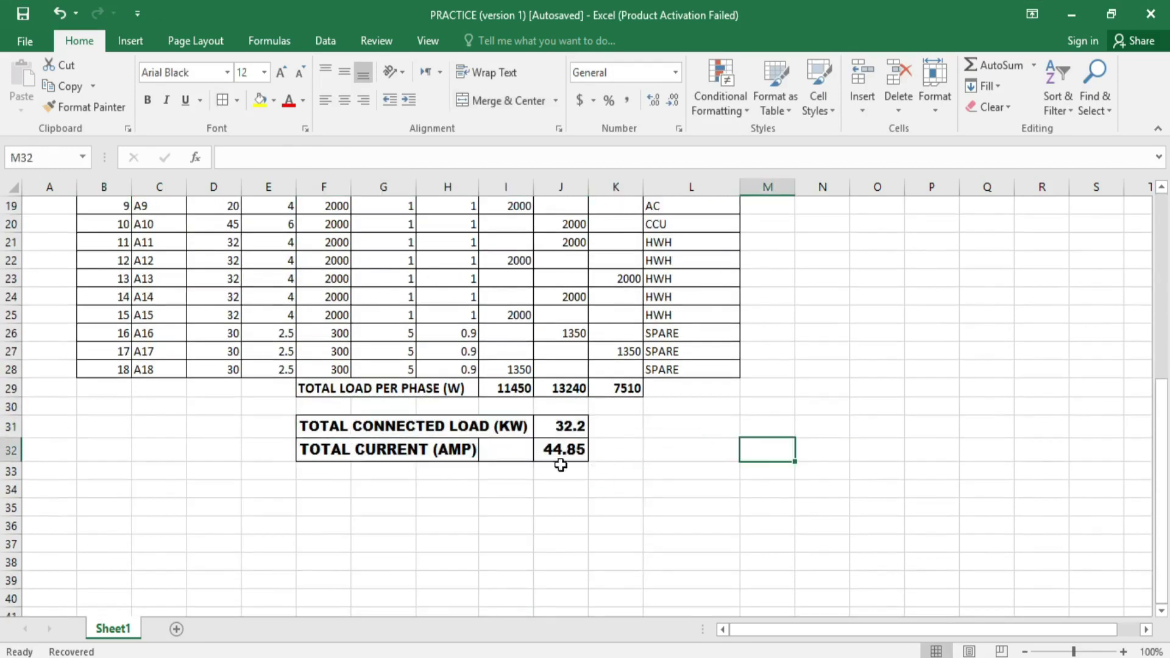
click(505, 544)
scroll(409, 522, up, 3)
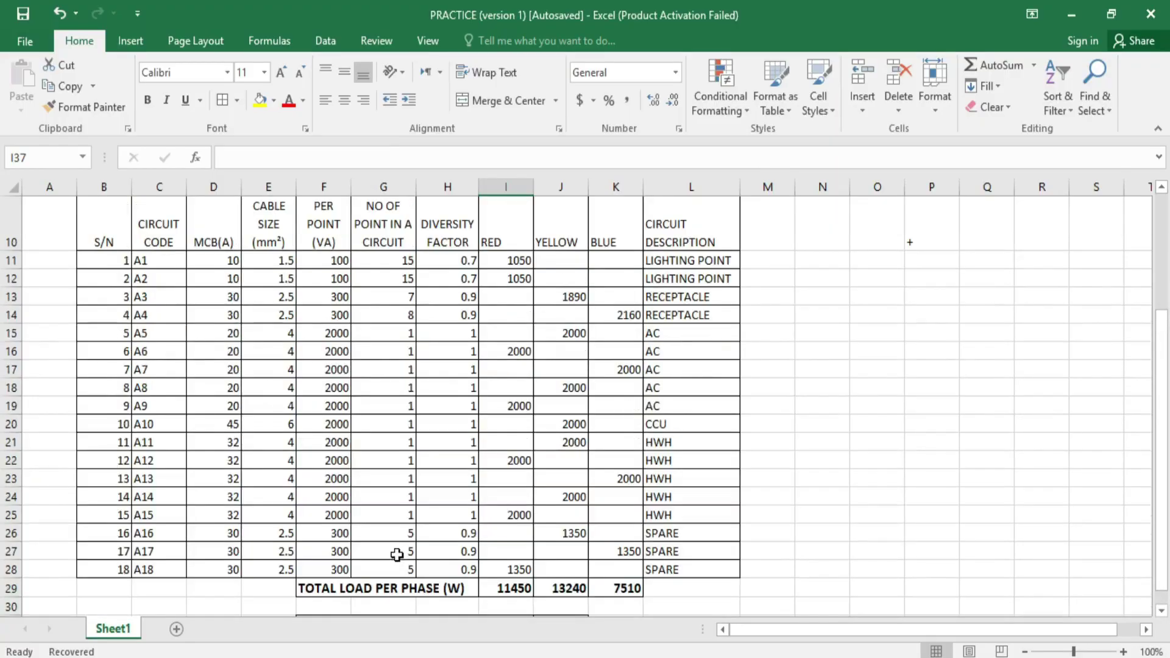
scroll(377, 429, up, 3)
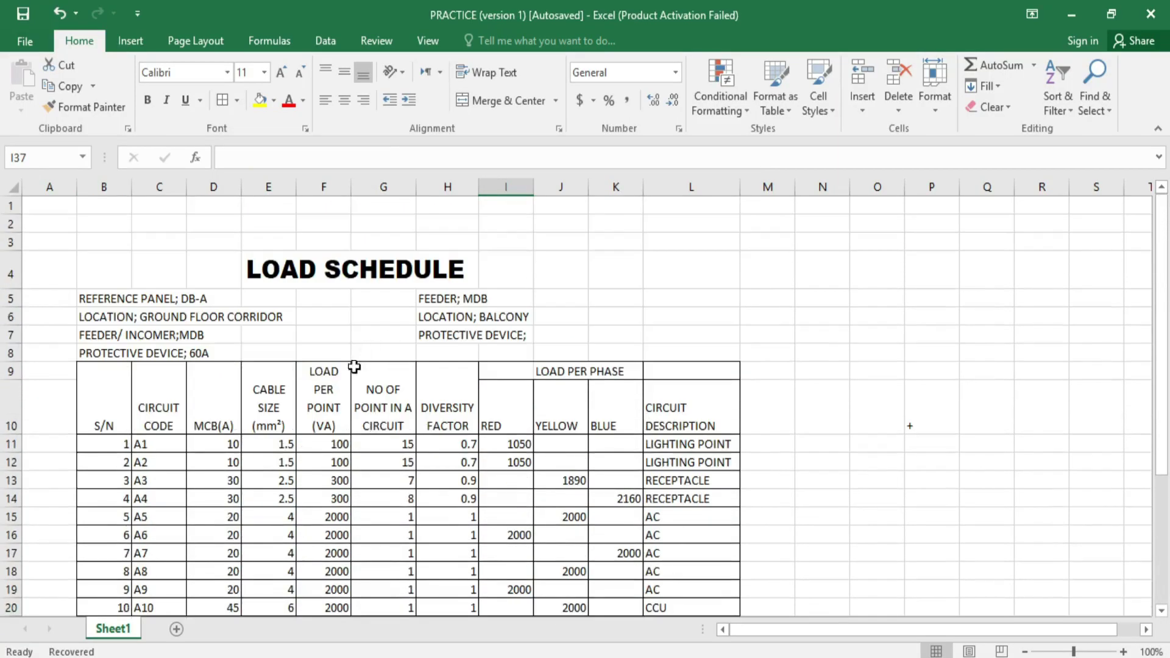
scroll(359, 369, down, 4)
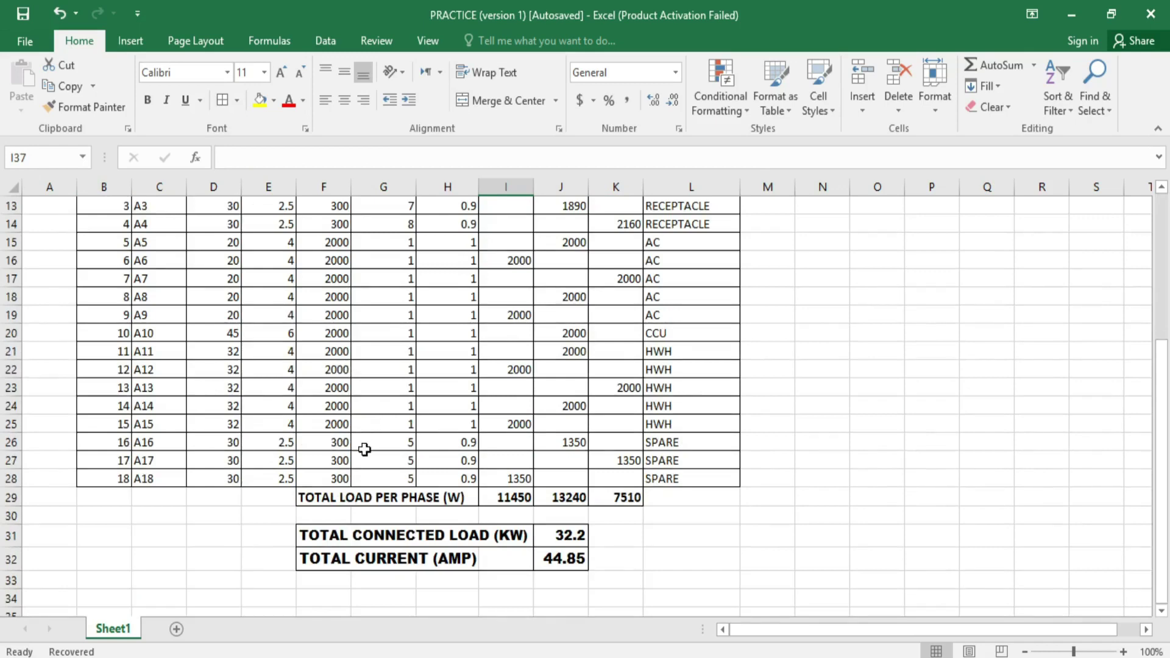